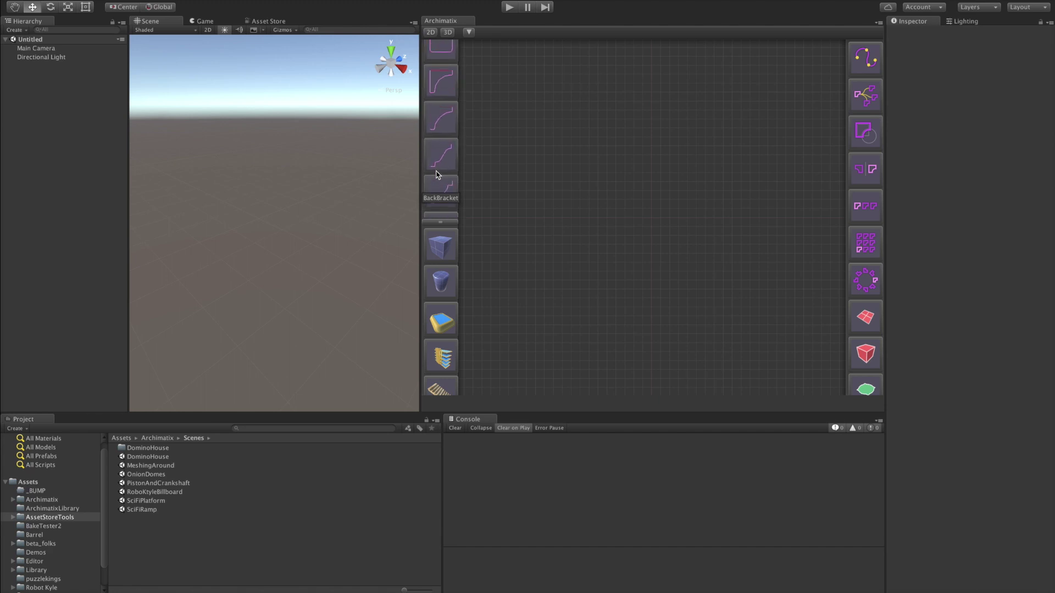
Add a CathedralPlanShape from the 2D shape library to the node graph
{"action": "scroll", "coordinate": [438, 175], "scroll_direction": "down", "scroll_amount": 5}
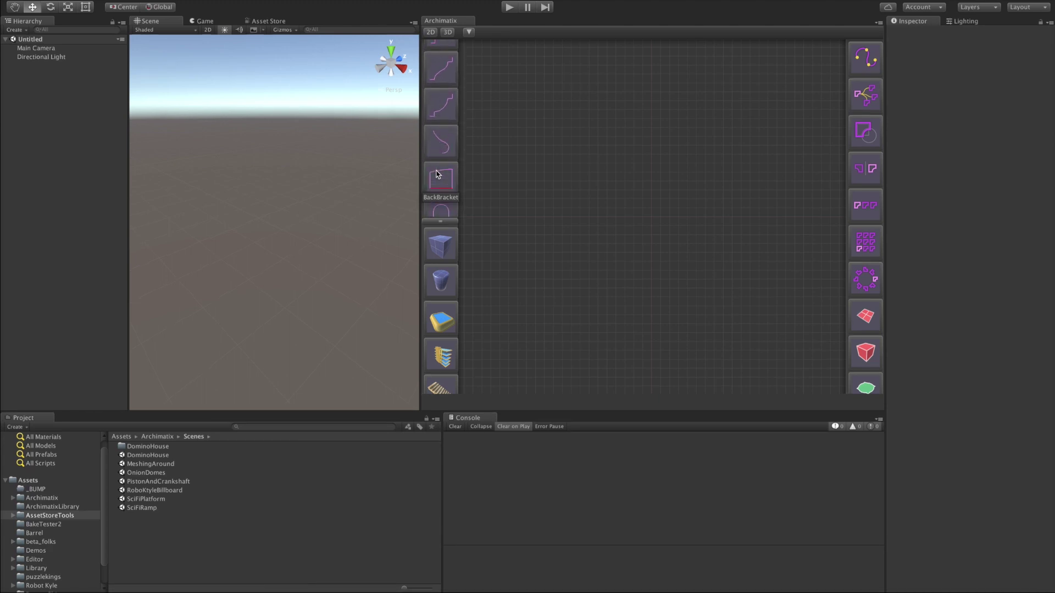
{"action": "scroll", "coordinate": [438, 174], "scroll_direction": "down", "scroll_amount": 1}
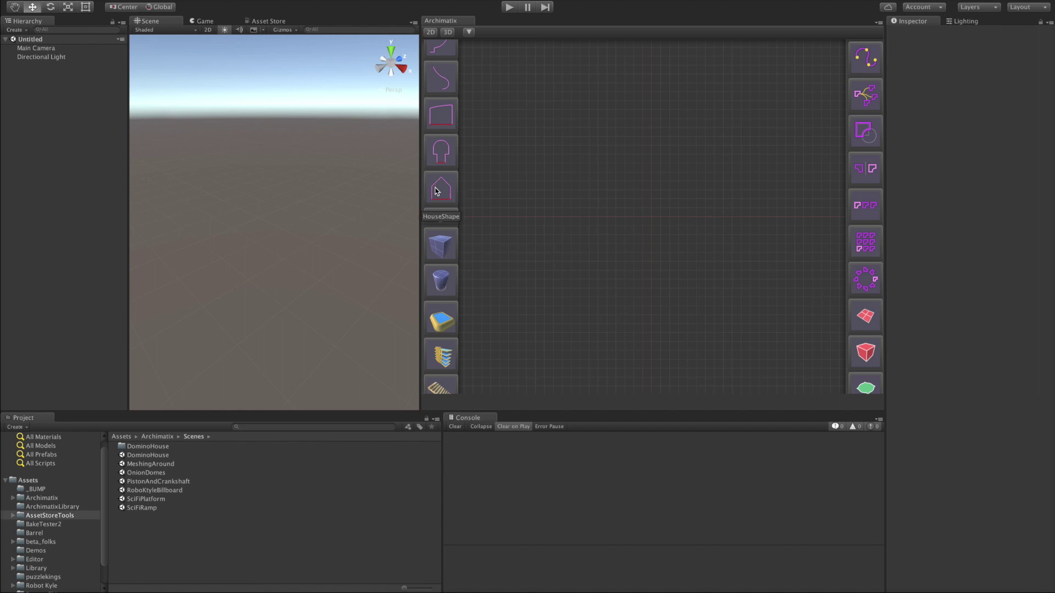
{"action": "left_click", "coordinate": [442, 147]}
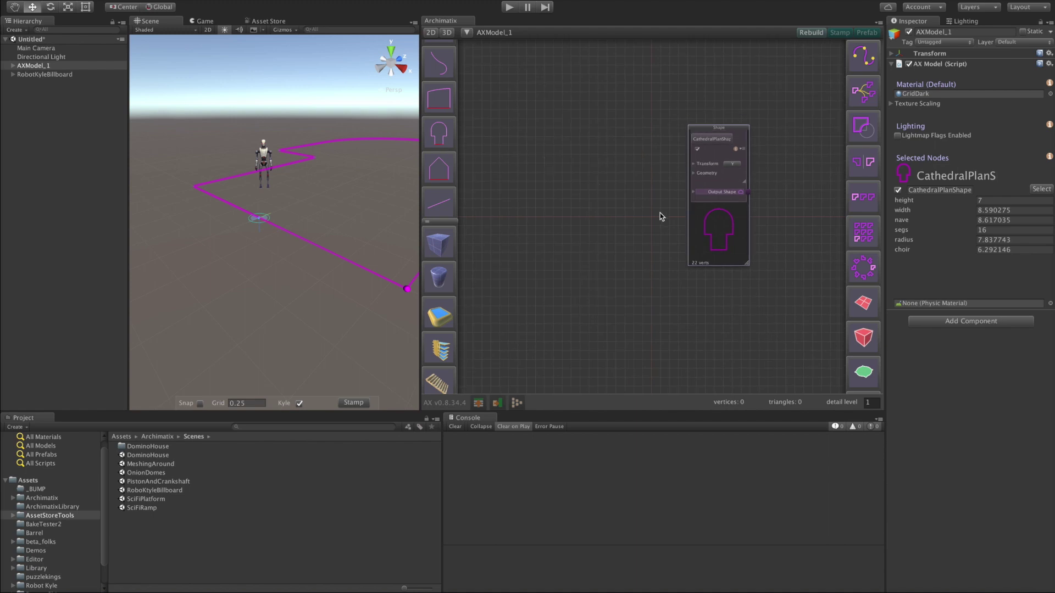
{"action": "middle_click_drag", "start_coordinate": [661, 216], "coordinate": [615, 212]}
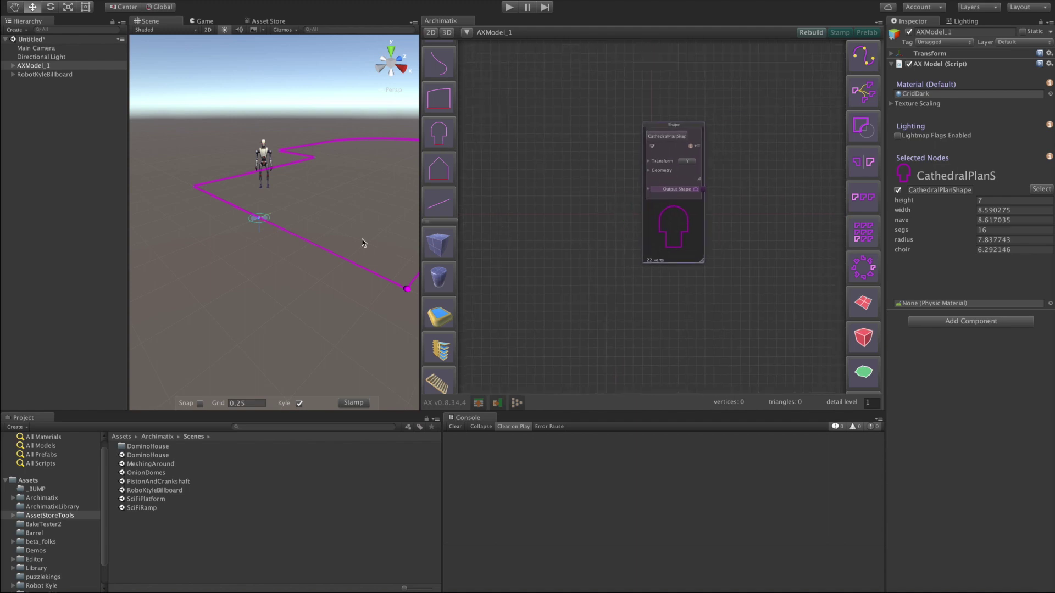
Reshape the cathedral plan to a width of about 10.03, nave of 26.42, radius of 9.03 and choir of 14.3
{"action": "left_click_drag", "start_coordinate": [344, 234], "coordinate": [442, 271], "text": "alt"}
{"action": "key", "text": "f"}
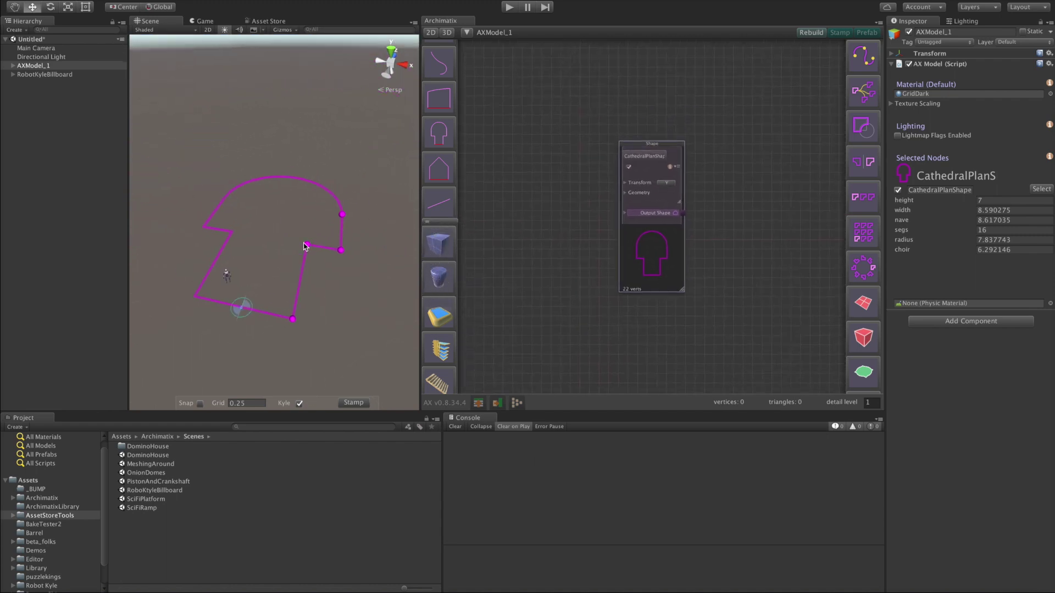
{"action": "left_click_drag", "start_coordinate": [297, 240], "coordinate": [313, 169]}
{"action": "key", "text": "f"}
{"action": "left_click_drag", "start_coordinate": [363, 192], "coordinate": [334, 203], "text": "alt"}
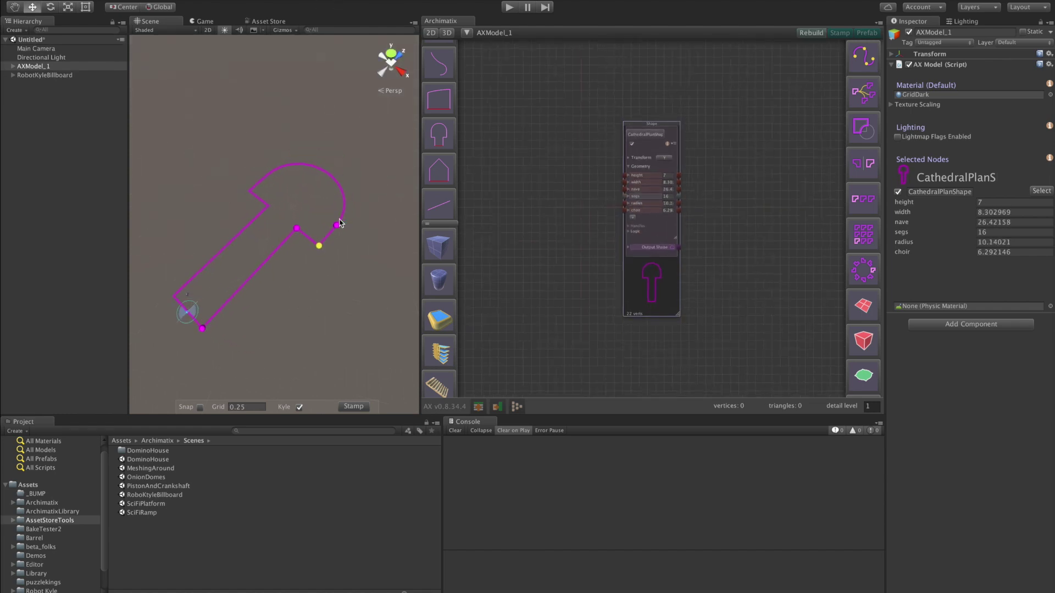
{"action": "left_click_drag", "start_coordinate": [314, 306], "coordinate": [330, 198], "text": "alt"}
{"action": "left_click_drag", "start_coordinate": [649, 279], "coordinate": [575, 258]}
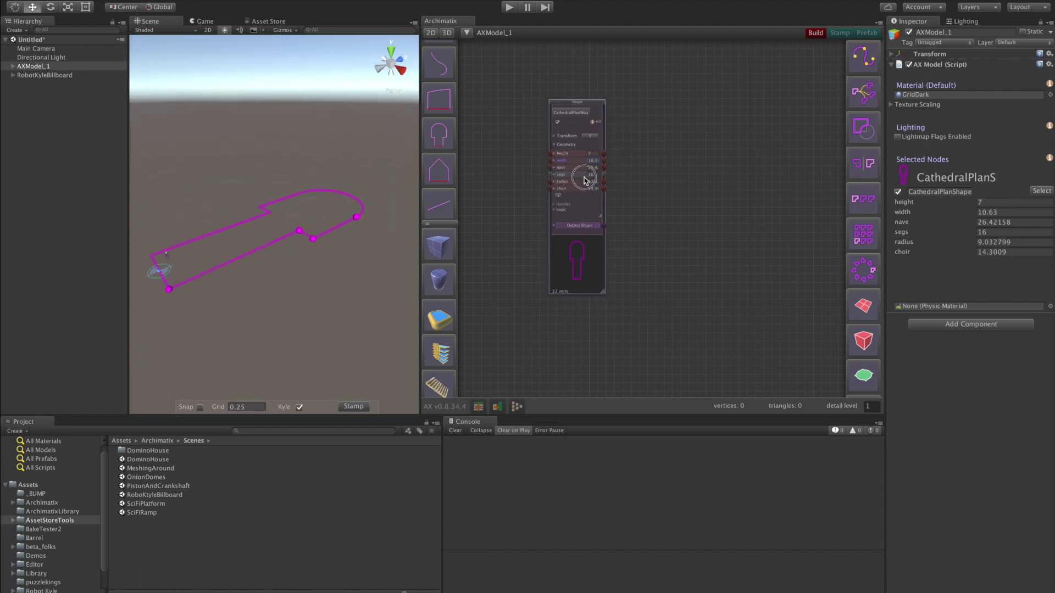
{"action": "scroll", "coordinate": [589, 182], "scroll_direction": "up", "scroll_amount": 5}
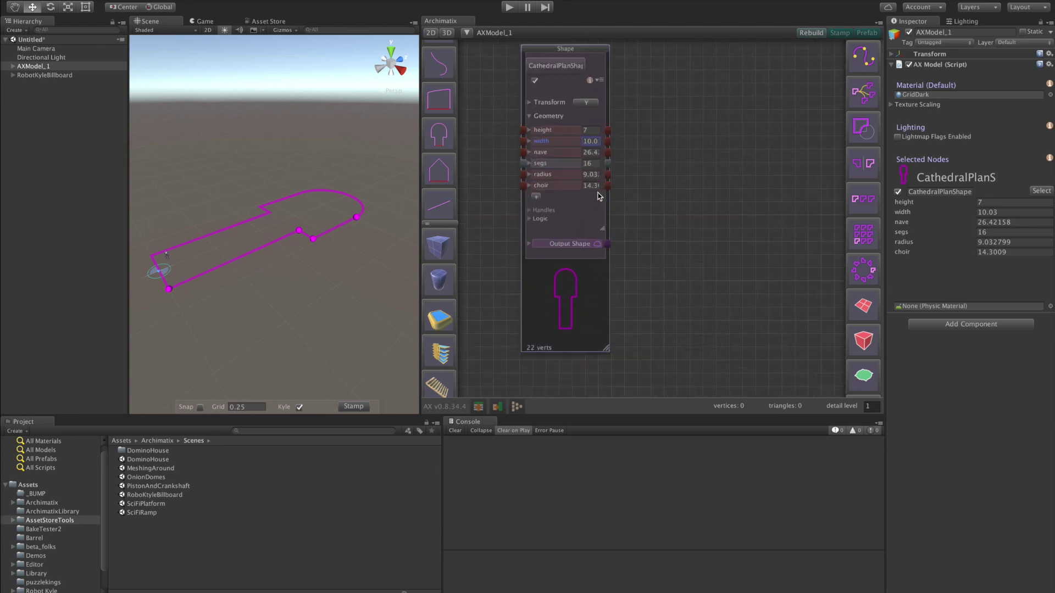
Feed the plan's output shape into an Extrude node and raise the extrusion to about 3.48
{"action": "left_click", "coordinate": [609, 252]}
{"action": "scroll", "coordinate": [850, 307], "scroll_direction": "down", "scroll_amount": 3}
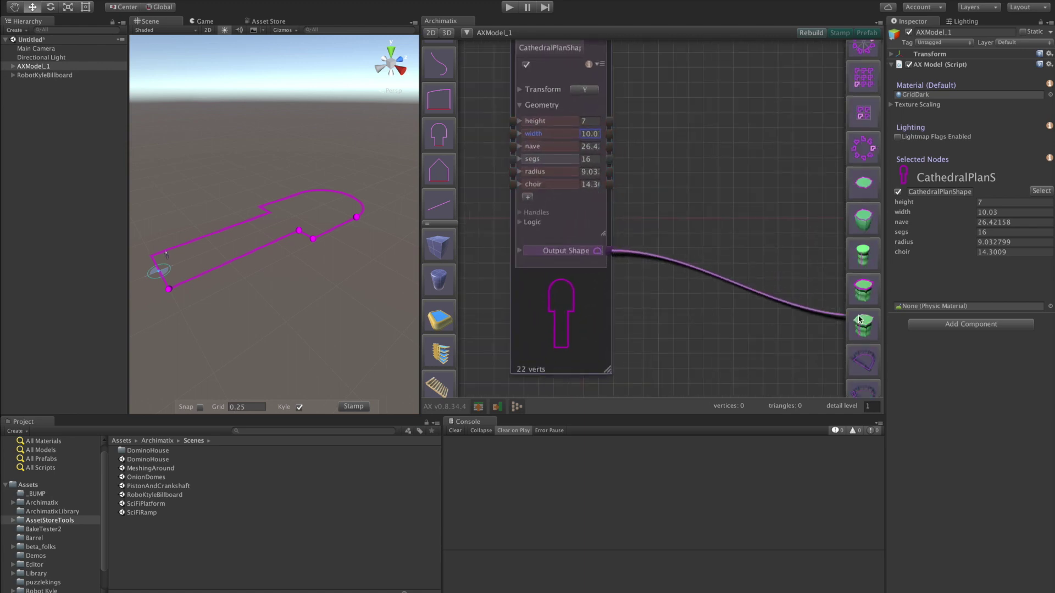
{"action": "left_click", "coordinate": [863, 219]}
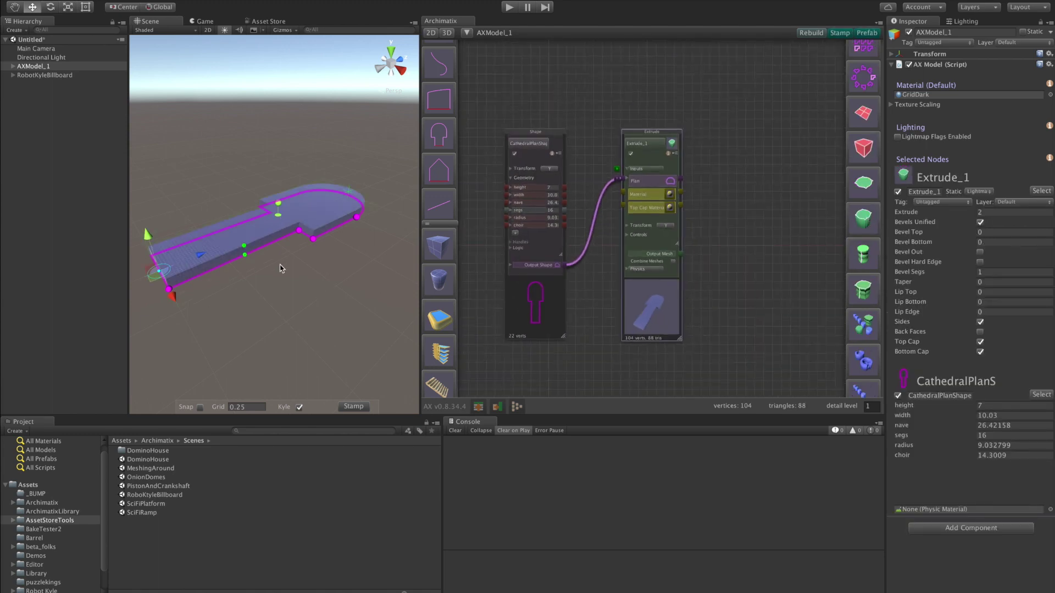
{"action": "scroll", "coordinate": [281, 236], "scroll_direction": "up", "scroll_amount": 3}
{"action": "left_click_drag", "start_coordinate": [280, 205], "coordinate": [281, 176]}
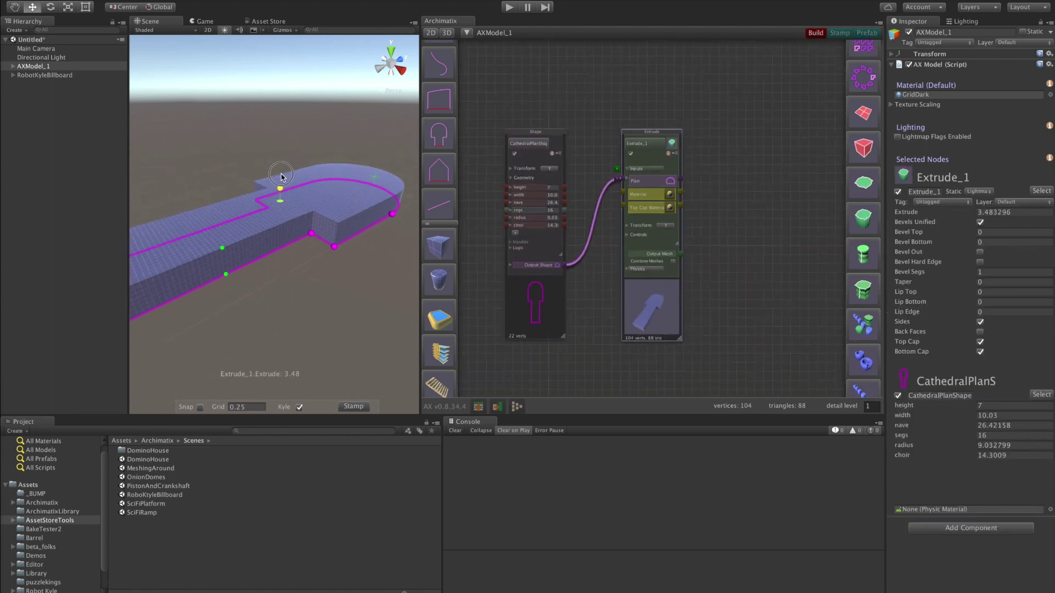
Bevel the extrusion's top and bottom edges by about 0.3 and round them with 5 bevel segments
{"action": "left_click_drag", "start_coordinate": [271, 275], "coordinate": [348, 238], "text": "alt"}
{"action": "left_click_drag", "start_coordinate": [290, 309], "coordinate": [306, 285], "text": "alt"}
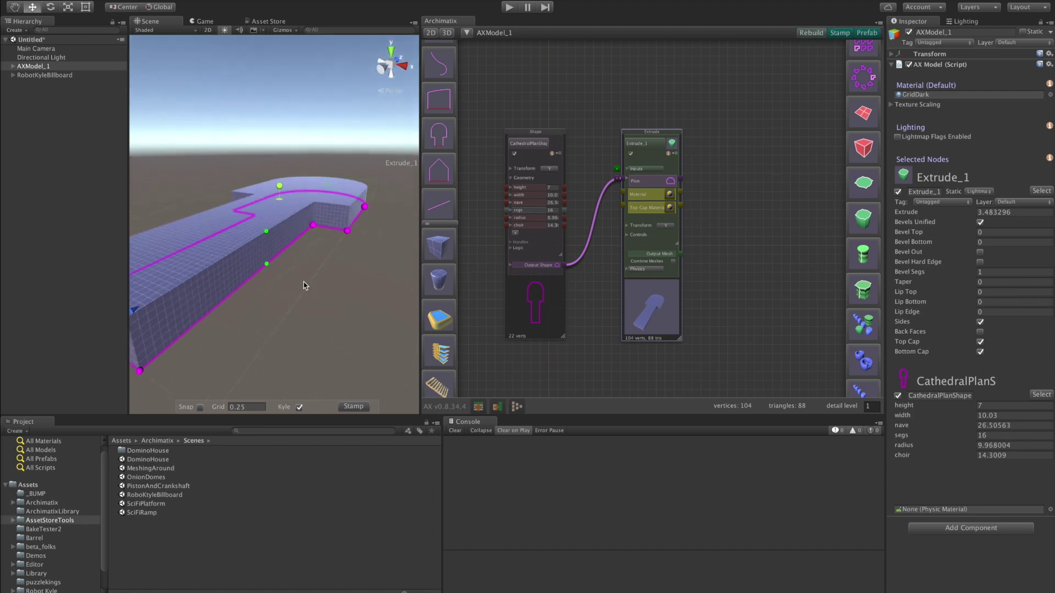
{"action": "key", "text": "shift+space"}
{"action": "mouse_move", "coordinate": [511, 410]}
{"action": "left_mouse_down"}
{"action": "mouse_move", "coordinate": [514, 363]}
{"action": "mouse_move", "coordinate": [512, 394]}
{"action": "left_mouse_up"}
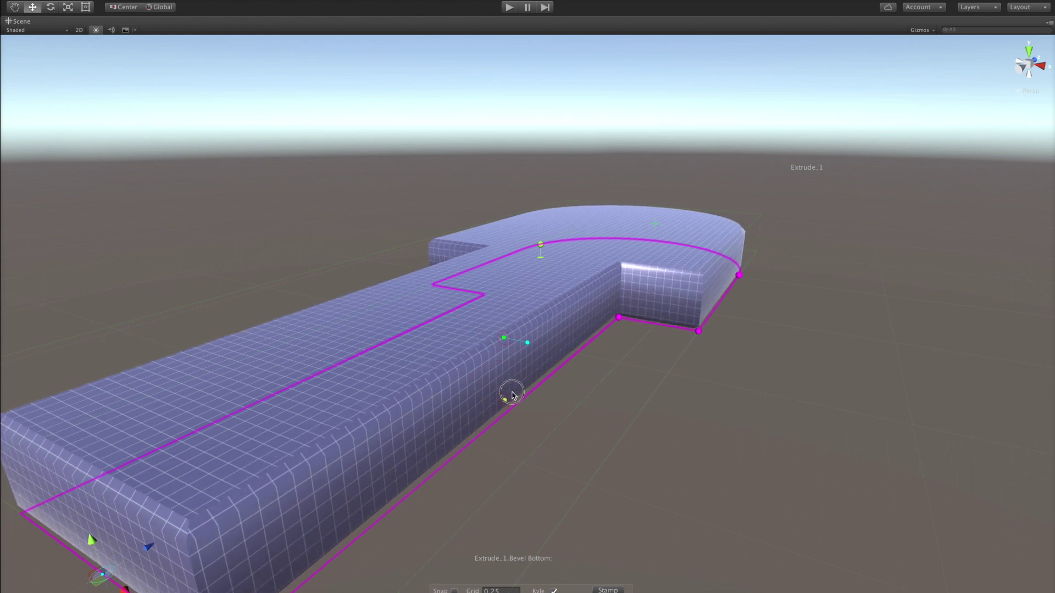
{"action": "left_click_drag", "start_coordinate": [528, 346], "coordinate": [559, 349]}
{"action": "left_click_drag", "start_coordinate": [550, 387], "coordinate": [581, 365], "text": "alt"}
{"action": "scroll", "coordinate": [581, 365], "scroll_direction": "up", "scroll_amount": 8}
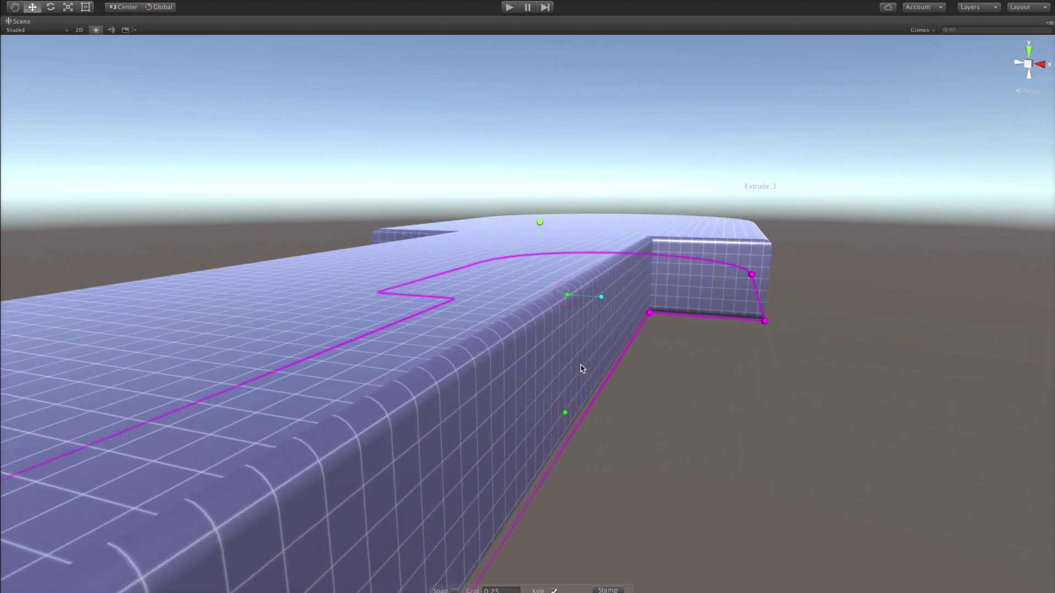
Widen the plan shape to about 10.35 and lower the extrusion to about 2.29
{"action": "scroll", "coordinate": [580, 365], "scroll_direction": "down", "scroll_amount": 3}
{"action": "scroll", "coordinate": [581, 365], "scroll_direction": "down", "scroll_amount": 7}
{"action": "mouse_move", "coordinate": [581, 367]}
{"action": "left_mouse_down", "text": "alt"}
{"action": "mouse_move", "coordinate": [633, 348]}
{"action": "mouse_move", "coordinate": [593, 376]}
{"action": "mouse_move", "coordinate": [594, 365]}
{"action": "left_mouse_up", "text": "alt"}
{"action": "left_click_drag", "start_coordinate": [249, 561], "coordinate": [286, 538]}
{"action": "left_click_drag", "start_coordinate": [471, 476], "coordinate": [462, 510], "text": "alt"}
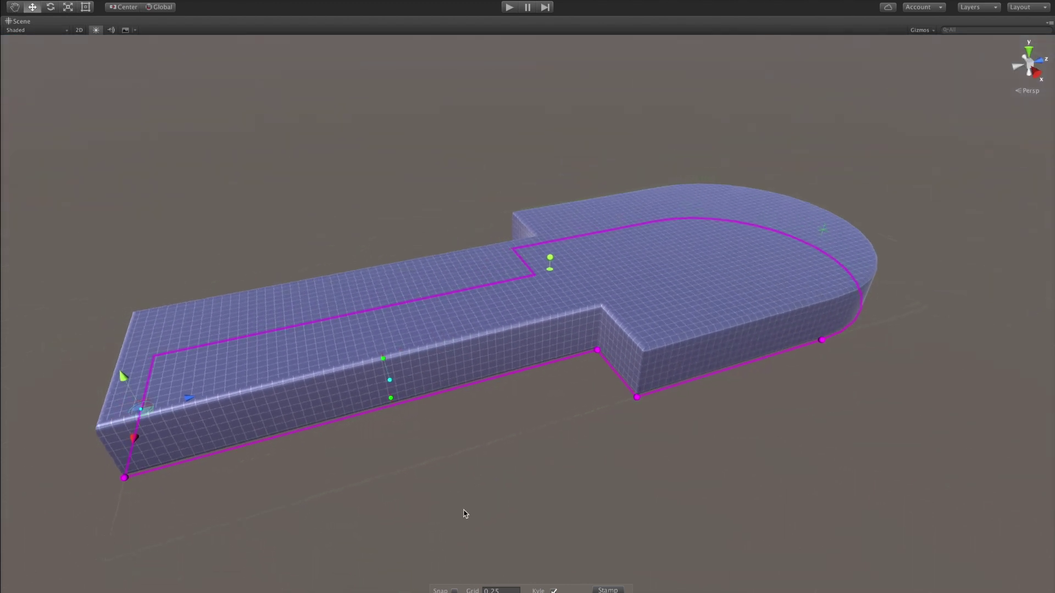
{"action": "left_click_drag", "start_coordinate": [499, 365], "coordinate": [603, 356], "text": "alt"}
{"action": "scroll", "coordinate": [602, 356], "scroll_direction": "up", "scroll_amount": 2}
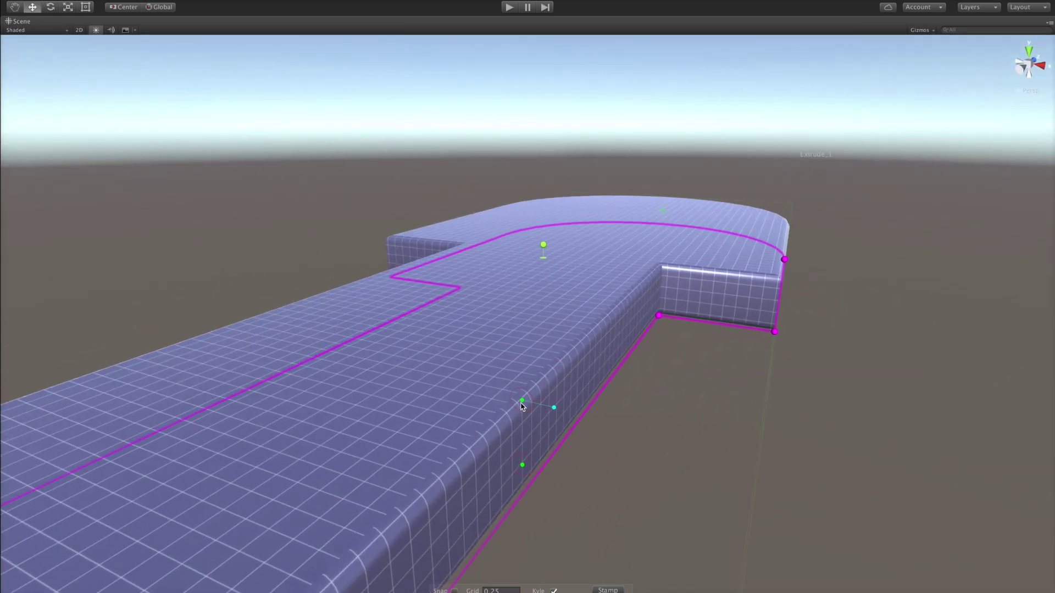
Flare the extruded platform's sides outward with a taper of about -0.95
{"action": "left_click_drag", "start_coordinate": [522, 403], "coordinate": [612, 407]}
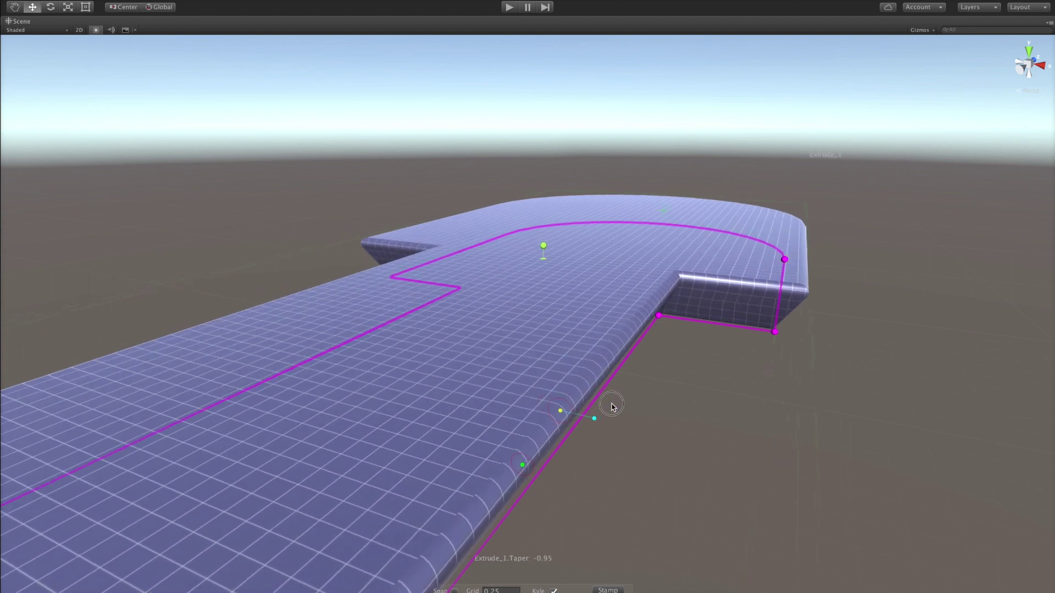
{"action": "mouse_move", "coordinate": [689, 449]}
{"action": "left_mouse_down", "text": "alt"}
{"action": "mouse_move", "coordinate": [716, 459]}
{"action": "mouse_move", "coordinate": [648, 450]}
{"action": "mouse_move", "coordinate": [691, 457]}
{"action": "left_mouse_up", "text": "alt"}
{"action": "scroll", "coordinate": [691, 457], "scroll_direction": "down", "scroll_amount": 3}
{"action": "key", "text": "shift+space"}
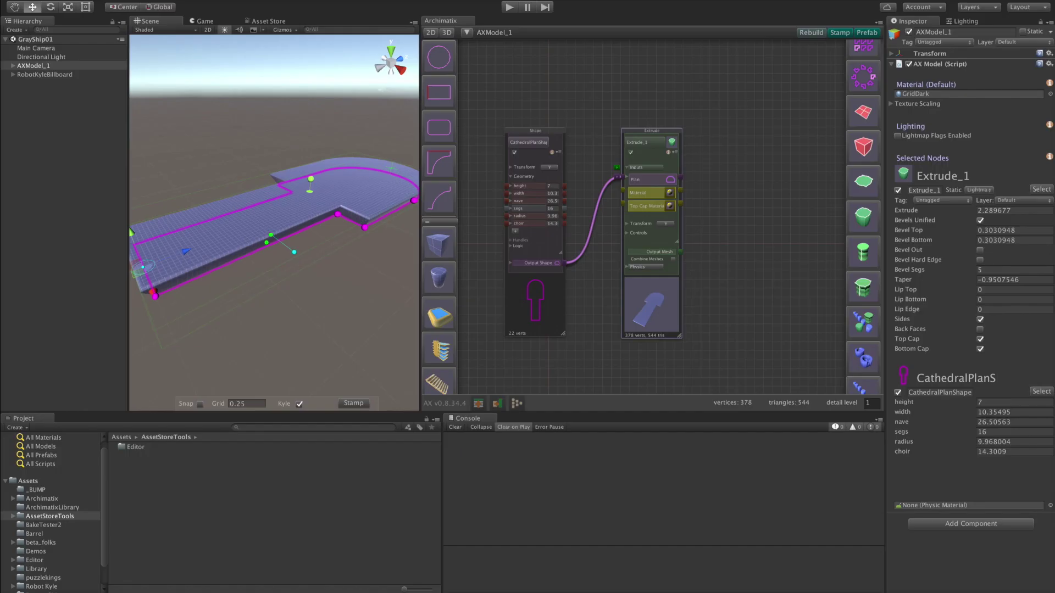
Add a Cylinder at the platform's end with a radius of about 0.64 and extrude it to about 2.34
{"action": "left_click", "coordinate": [446, 277]}
{"action": "left_click_drag", "start_coordinate": [302, 294], "coordinate": [302, 422], "text": "alt"}
{"action": "key", "text": "f"}
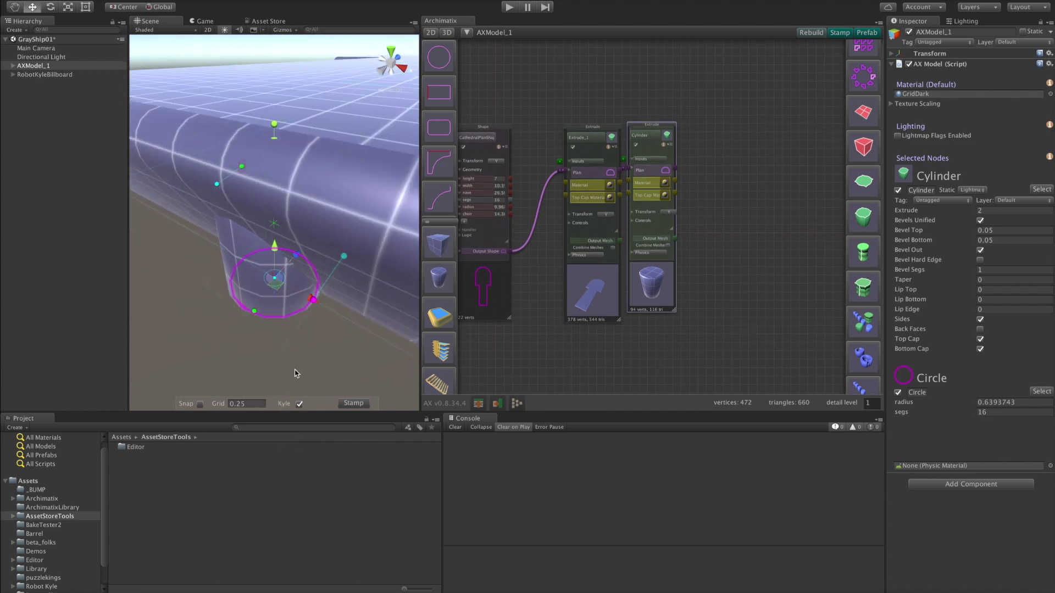
{"action": "left_click_drag", "start_coordinate": [273, 121], "coordinate": [296, 42]}
{"action": "scroll", "coordinate": [368, 220], "scroll_direction": "down", "scroll_amount": 8}
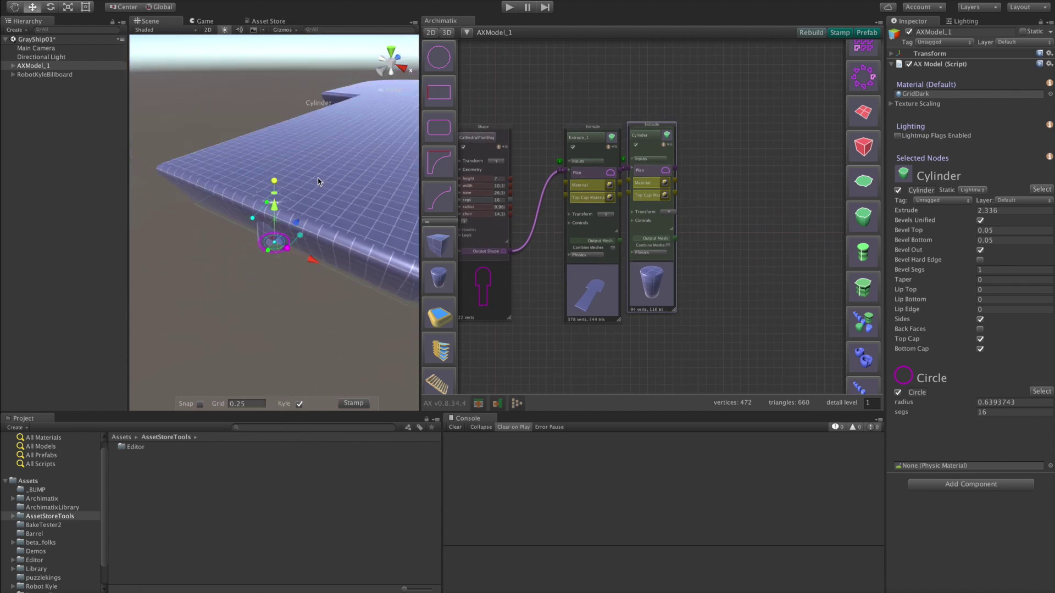
{"action": "left_click_drag", "start_coordinate": [376, 232], "coordinate": [370, 266], "text": "alt"}
Feed the Cylinder's output mesh into a new PlanRepeater node as its node mesh
{"action": "left_click_drag", "start_coordinate": [647, 293], "coordinate": [685, 288]}
{"action": "left_click", "coordinate": [696, 266]}
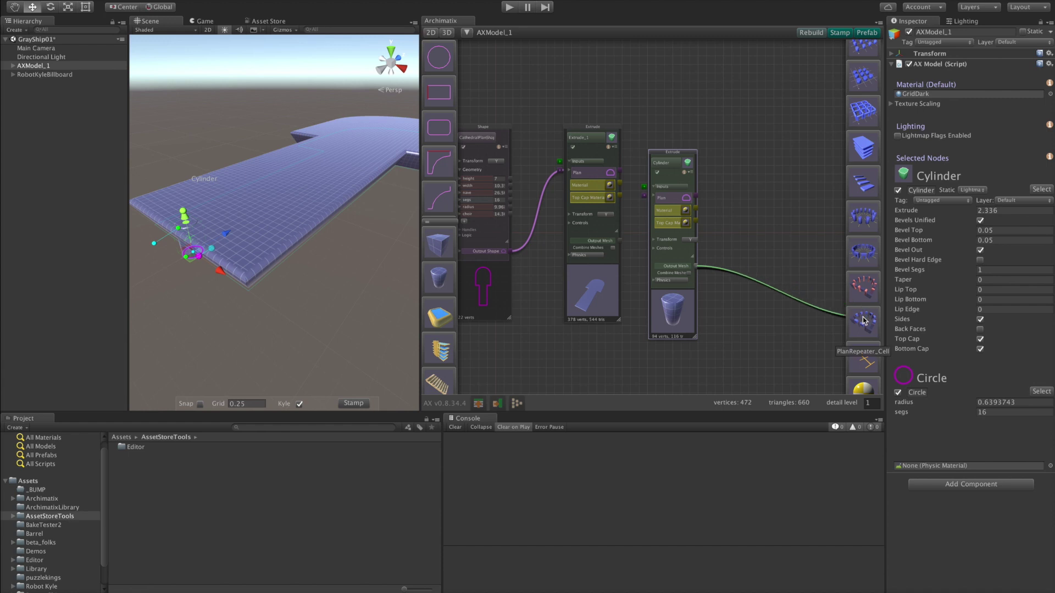
{"action": "left_click", "coordinate": [864, 293]}
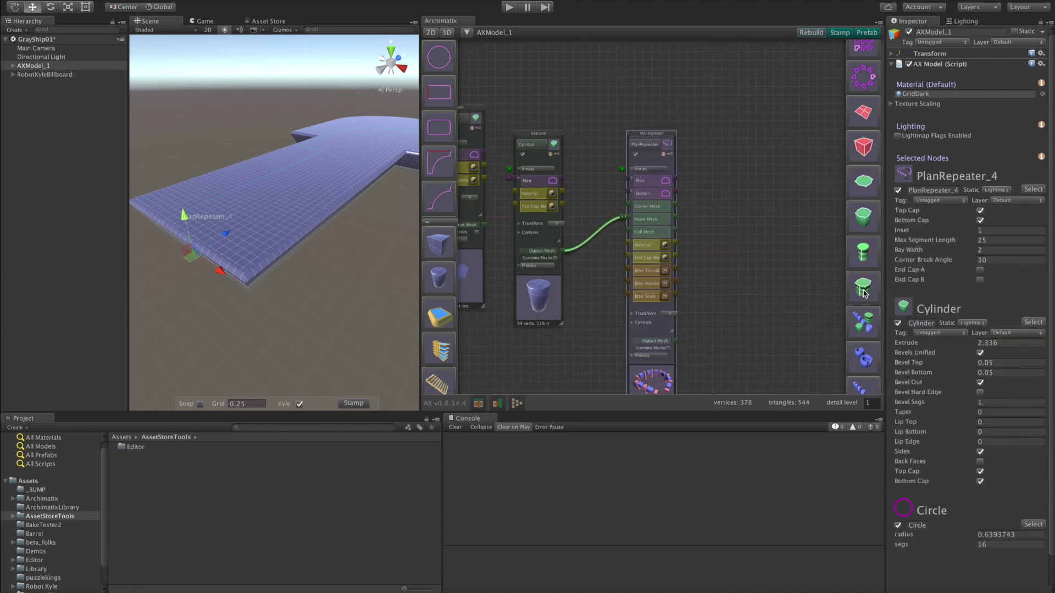
{"action": "middle_click_drag", "start_coordinate": [726, 323], "coordinate": [837, 242]}
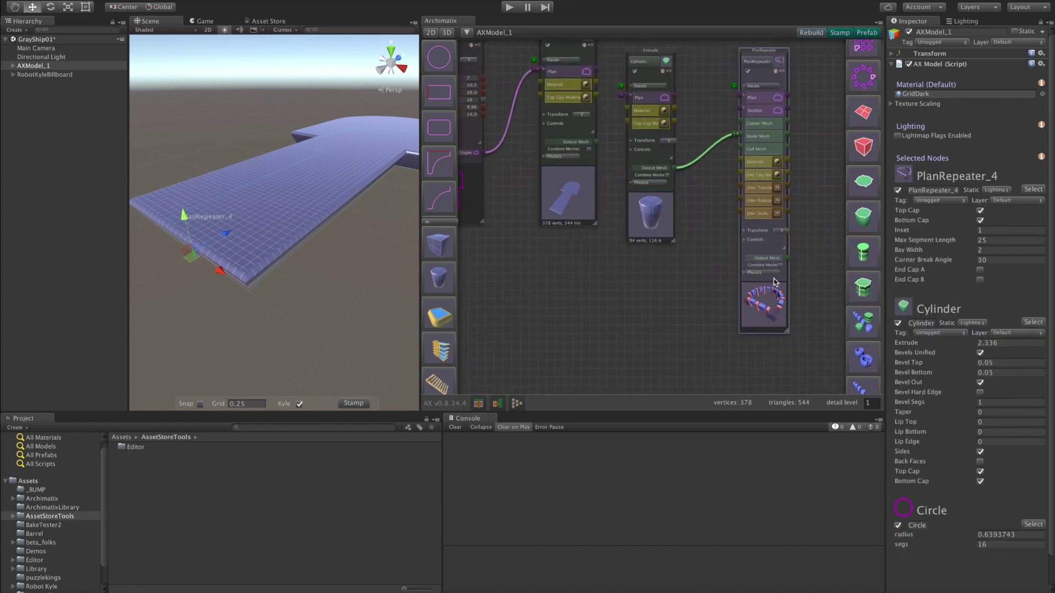
{"action": "scroll", "coordinate": [758, 106], "scroll_direction": "up", "scroll_amount": 10}
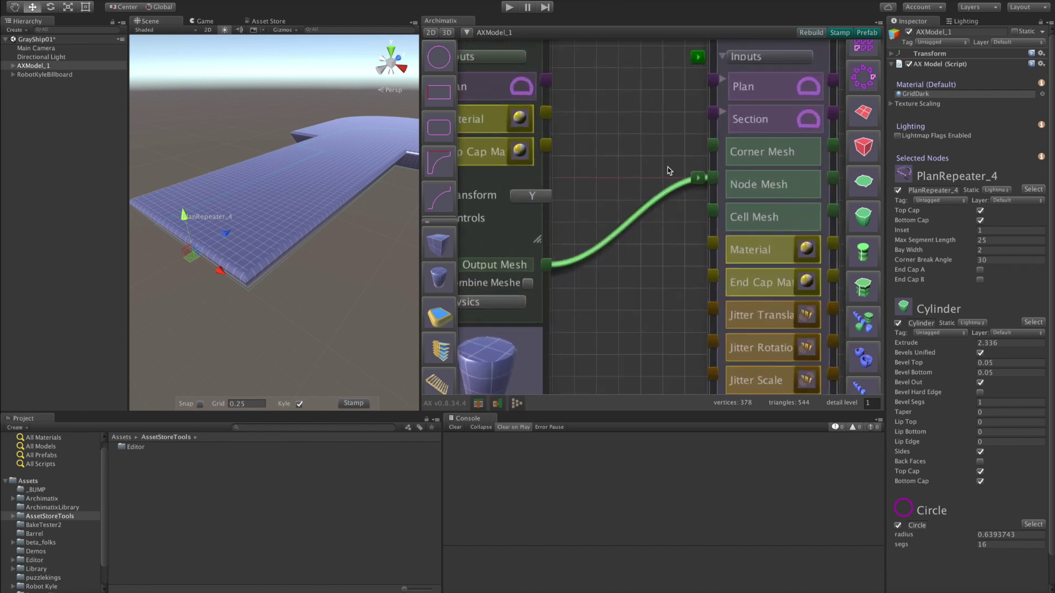
{"action": "scroll", "coordinate": [669, 170], "scroll_direction": "down", "scroll_amount": 10}
Rearrange the graph nodes and connect the CathedralPlanShape output to the PlanRepeater's Plan input
{"action": "left_click_drag", "start_coordinate": [561, 224], "coordinate": [574, 133]}
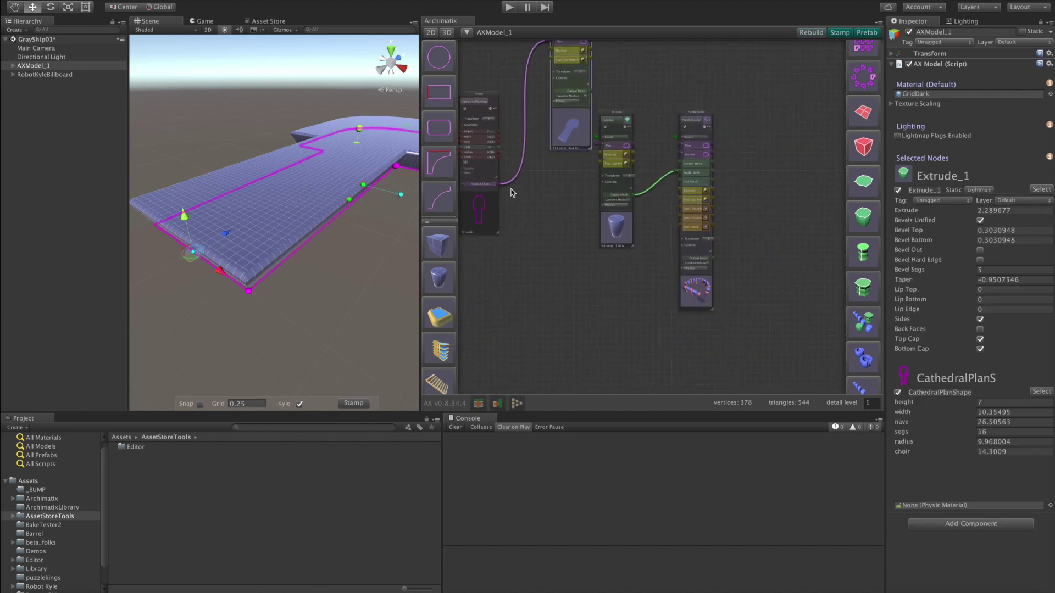
{"action": "left_click_drag", "start_coordinate": [483, 220], "coordinate": [519, 270]}
{"action": "left_click_drag", "start_coordinate": [536, 236], "coordinate": [625, 177]}
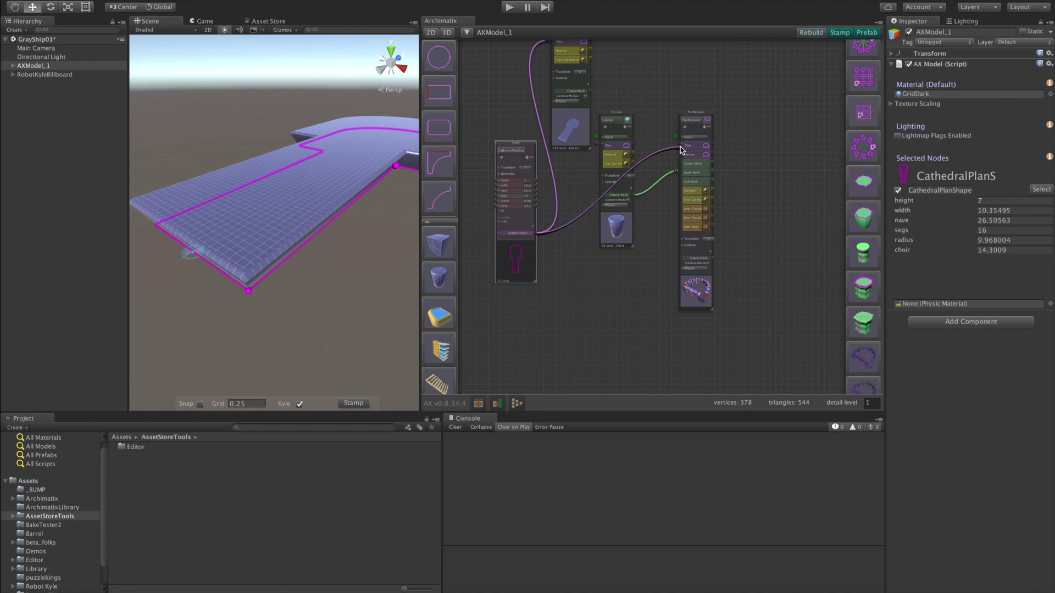
{"action": "left_click_drag", "start_coordinate": [680, 146], "coordinate": [679, 144]}
{"action": "scroll", "coordinate": [679, 144], "scroll_direction": "up", "scroll_amount": 5}
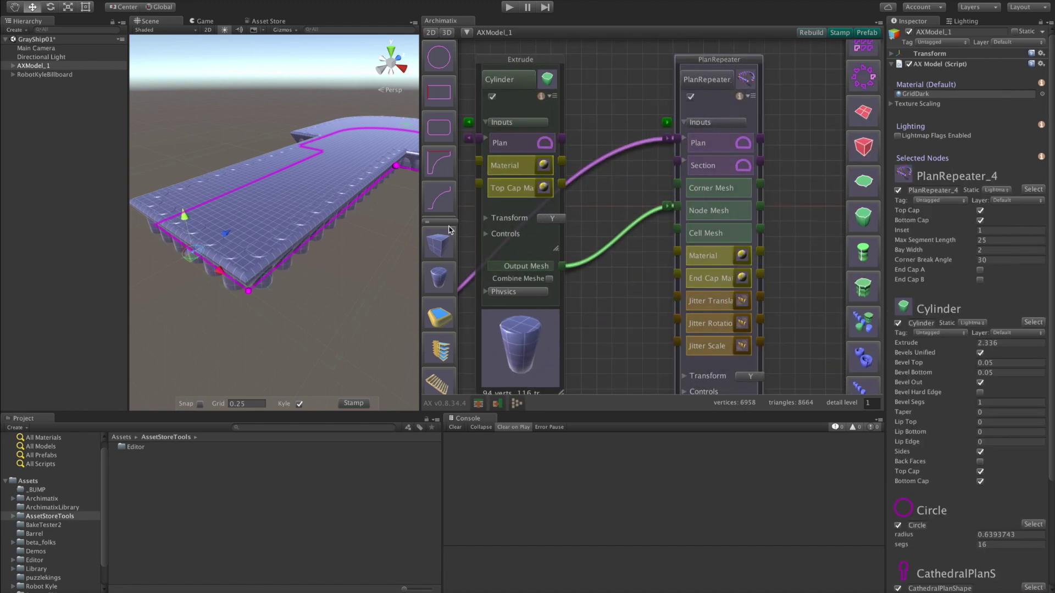
Tilt the repeated cylinder outward and shift its position so the copies follow the platform's flared edge
{"action": "key", "text": "shift+space"}
{"action": "mouse_move", "coordinate": [673, 412]}
{"action": "left_mouse_down", "text": "alt"}
{"action": "mouse_move", "coordinate": [684, 378]}
{"action": "mouse_move", "coordinate": [666, 351]}
{"action": "mouse_move", "coordinate": [683, 389]}
{"action": "mouse_move", "coordinate": [617, 349]}
{"action": "mouse_move", "coordinate": [671, 370]}
{"action": "mouse_move", "coordinate": [680, 405]}
{"action": "left_mouse_up", "text": "alt"}
{"action": "left_click", "coordinate": [572, 265]}
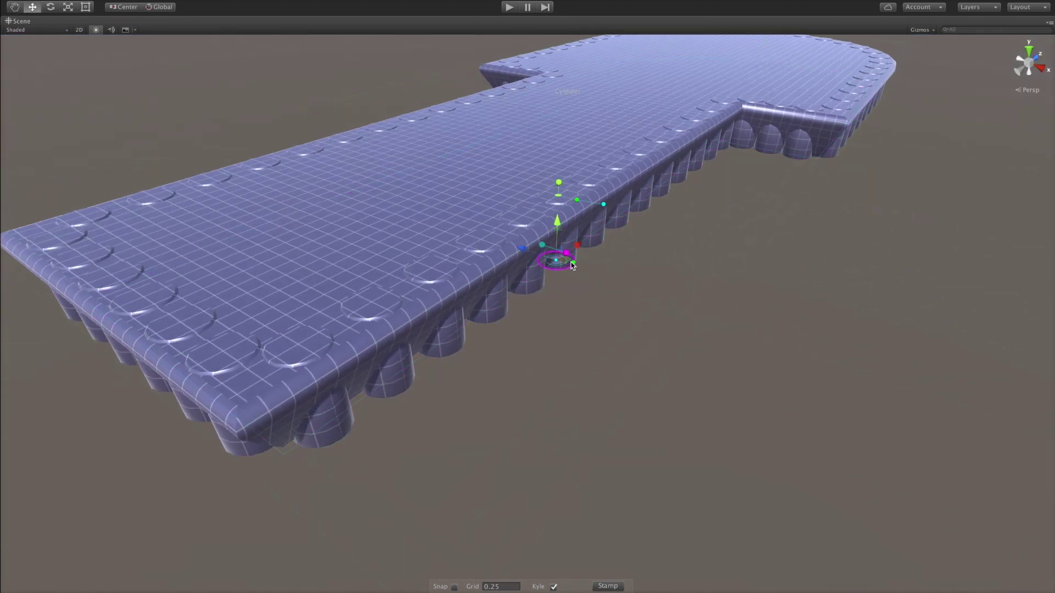
{"action": "left_click_drag", "start_coordinate": [639, 285], "coordinate": [663, 365], "text": "alt"}
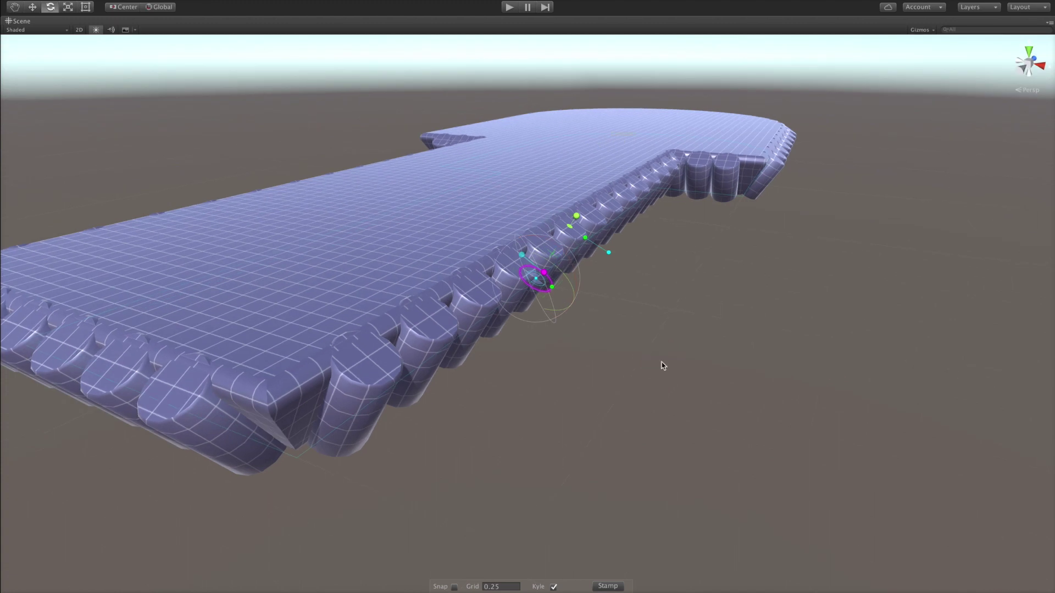
{"action": "mouse_move", "coordinate": [502, 252]}
{"action": "left_mouse_down"}
{"action": "mouse_move", "coordinate": [490, 242]}
{"action": "mouse_move", "coordinate": [496, 247]}
{"action": "left_mouse_up"}
{"action": "left_click_drag", "start_coordinate": [536, 281], "coordinate": [506, 370], "text": "alt"}
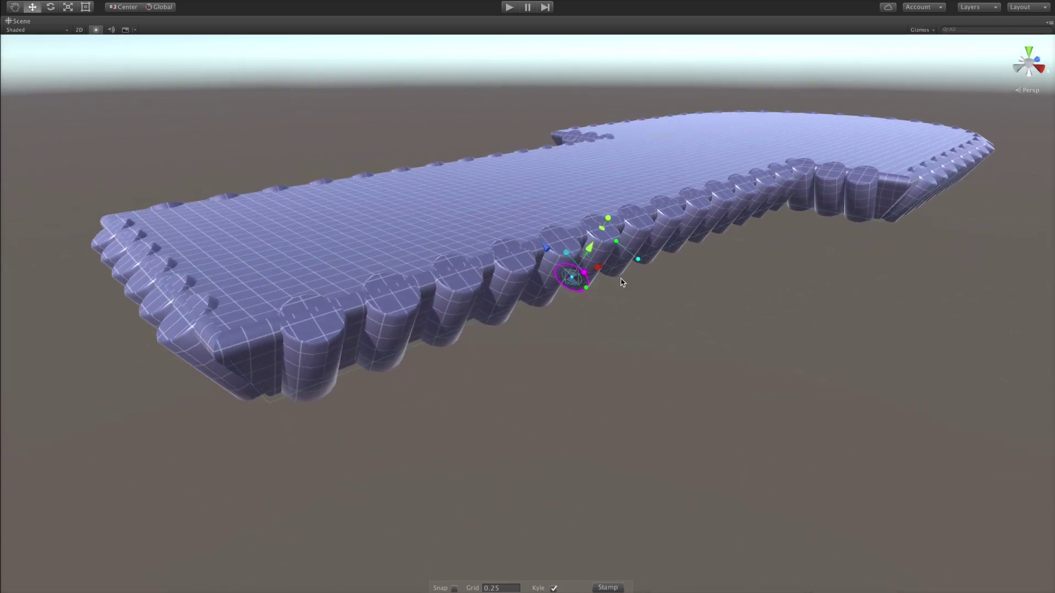
Reshape the platform's plan to a width of about 6.16, nave of 24.17 and radius of 7.0
{"action": "left_click_drag", "start_coordinate": [698, 301], "coordinate": [750, 321], "text": "alt"}
{"action": "left_click_drag", "start_coordinate": [682, 281], "coordinate": [631, 316], "text": "alt"}
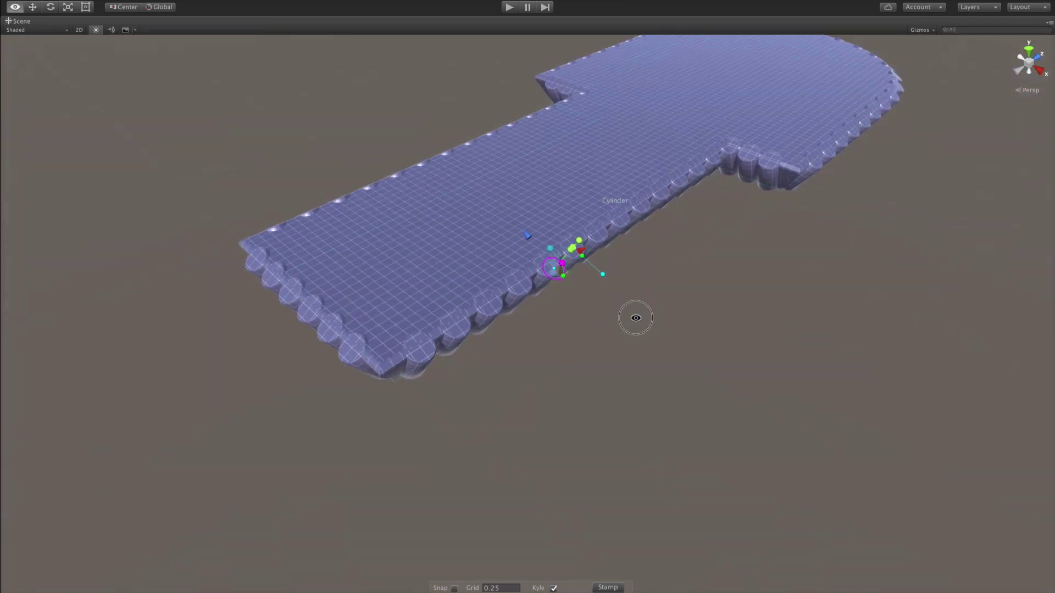
{"action": "left_click_drag", "start_coordinate": [481, 407], "coordinate": [434, 427]}
{"action": "left_click_drag", "start_coordinate": [453, 367], "coordinate": [552, 383]}
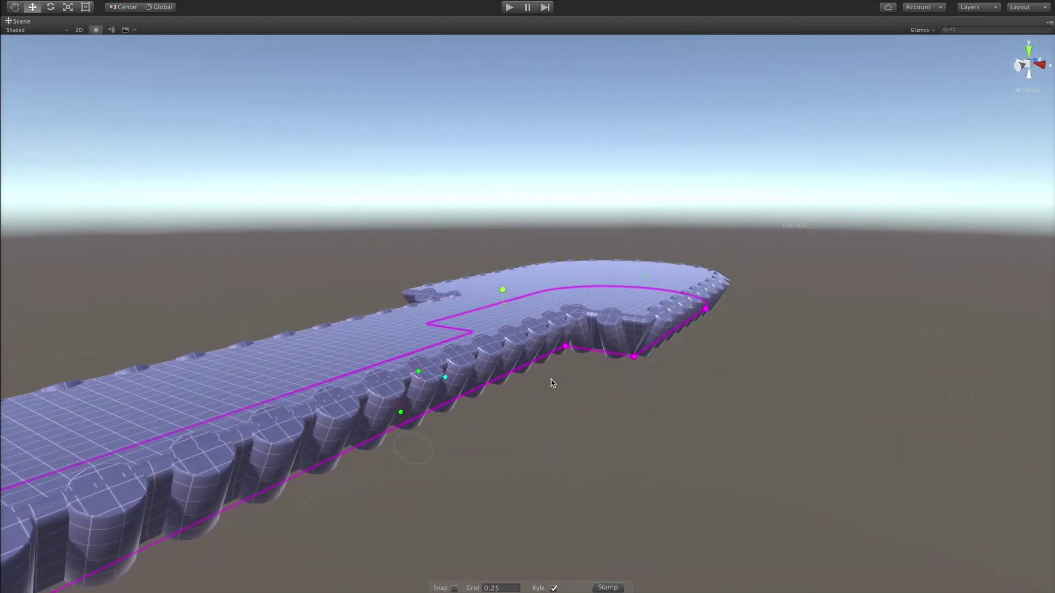
{"action": "key", "text": "shift+space"}
{"action": "scroll", "coordinate": [734, 303], "scroll_direction": "down", "scroll_amount": 5}
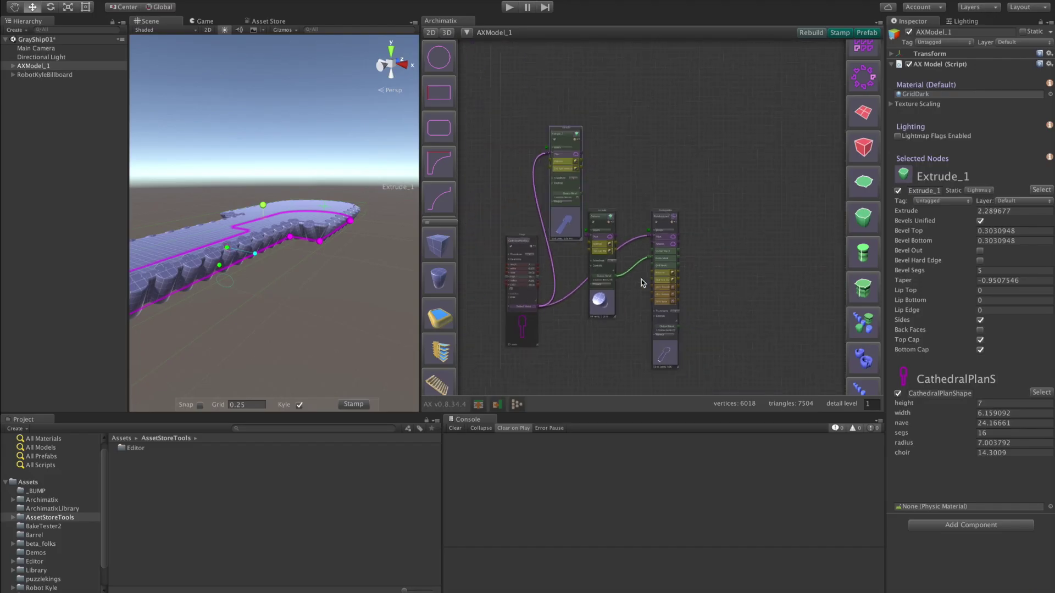
{"action": "scroll", "coordinate": [628, 246], "scroll_direction": "up", "scroll_amount": 5}
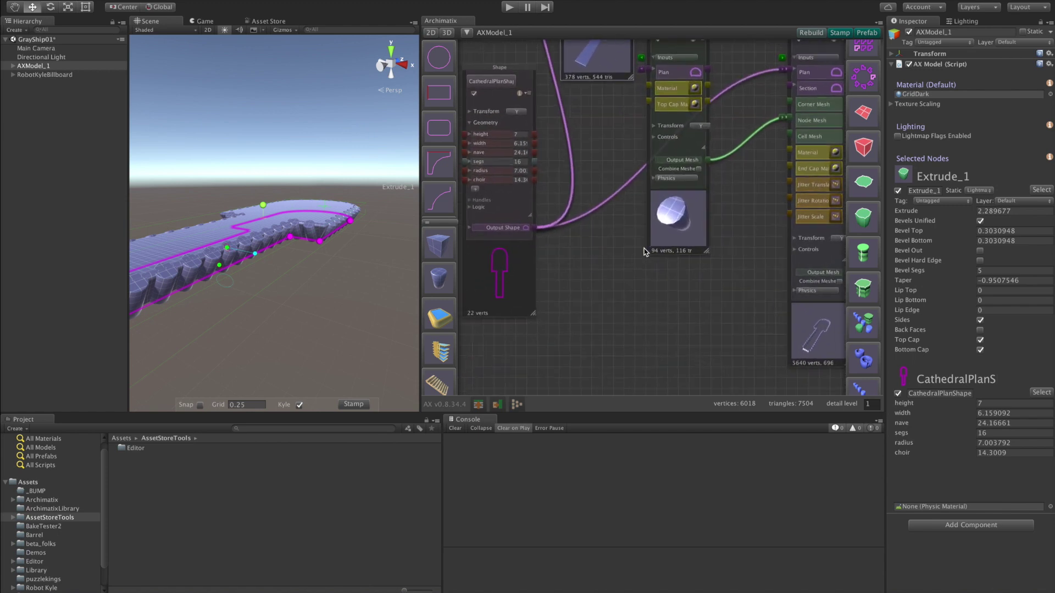
{"action": "mouse_move", "coordinate": [613, 213]}
{"action": "middle_mouse_down"}
{"action": "mouse_move", "coordinate": [614, 323]}
{"action": "mouse_move", "coordinate": [615, 220]}
{"action": "middle_mouse_up"}
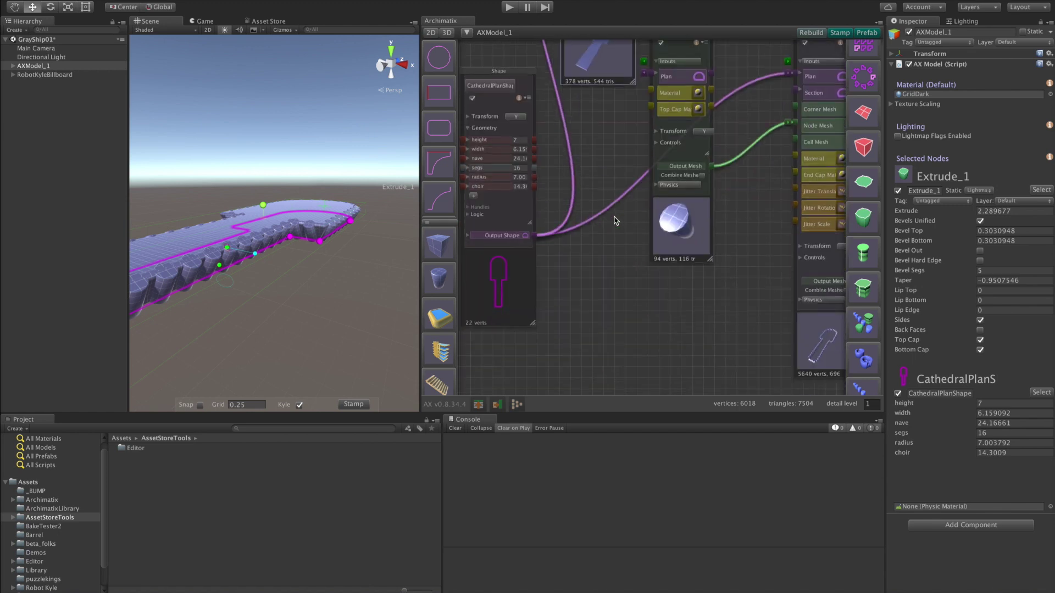
Rearrange the graph so the Cylinder node sits below Extrude_1 and the plan shape stands apart from the nodes it feeds
{"action": "scroll", "coordinate": [616, 220], "scroll_direction": "down", "scroll_amount": 5}
{"action": "left_click_drag", "start_coordinate": [639, 230], "coordinate": [615, 369]}
{"action": "left_click_drag", "start_coordinate": [708, 270], "coordinate": [663, 298]}
{"action": "left_click_drag", "start_coordinate": [605, 132], "coordinate": [662, 101]}
{"action": "left_click_drag", "start_coordinate": [555, 233], "coordinate": [557, 142]}
{"action": "key", "text": "shift+space"}
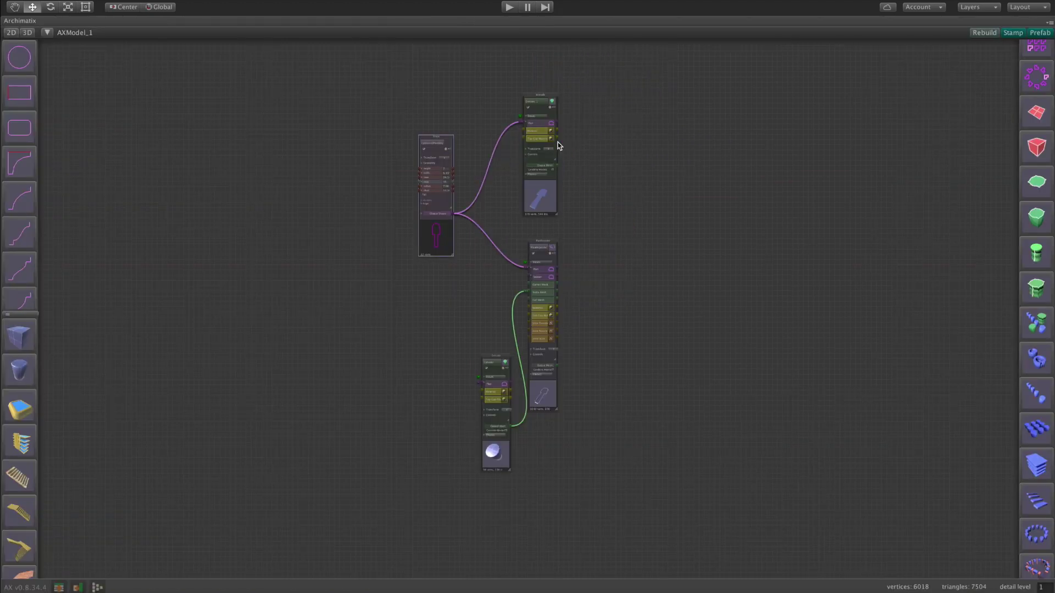
{"action": "scroll", "coordinate": [558, 227], "scroll_direction": "up", "scroll_amount": 5}
{"action": "left_click_drag", "start_coordinate": [396, 240], "coordinate": [375, 261]}
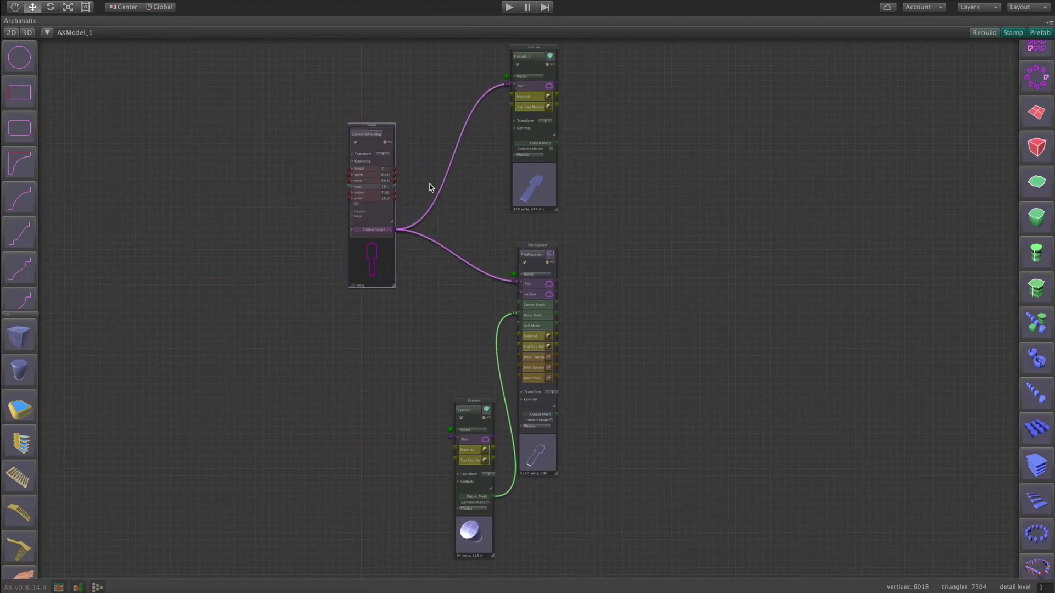
Turn the PlanRepeater's preview to another angle and move the Cylinder node up beside the PlanRepeater
{"action": "scroll", "coordinate": [552, 443], "scroll_direction": "up", "scroll_amount": 6}
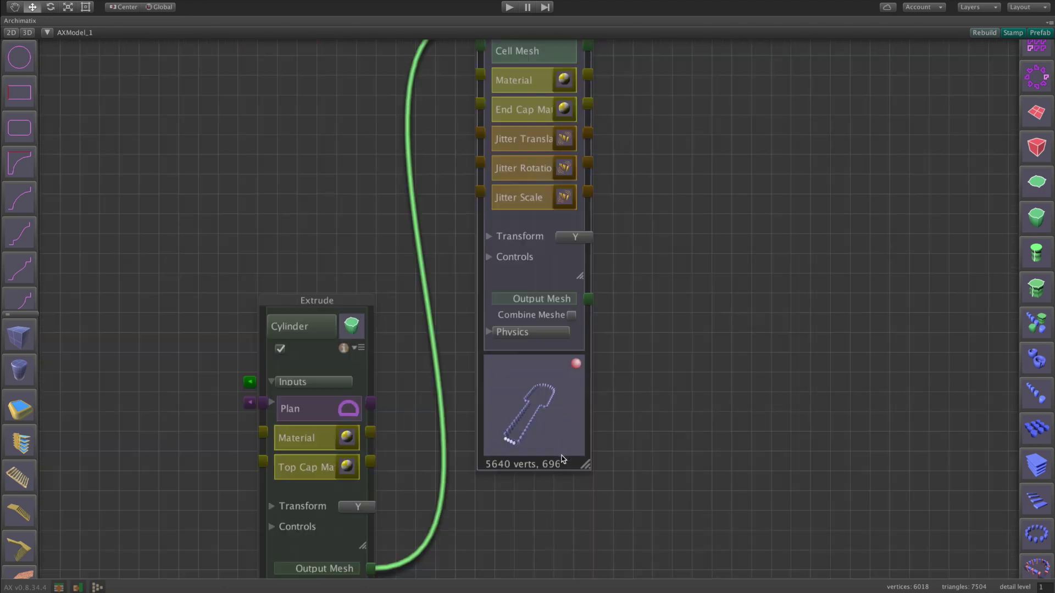
{"action": "left_click_drag", "start_coordinate": [580, 342], "coordinate": [556, 431]}
{"action": "scroll", "coordinate": [556, 431], "scroll_direction": "down", "scroll_amount": 6}
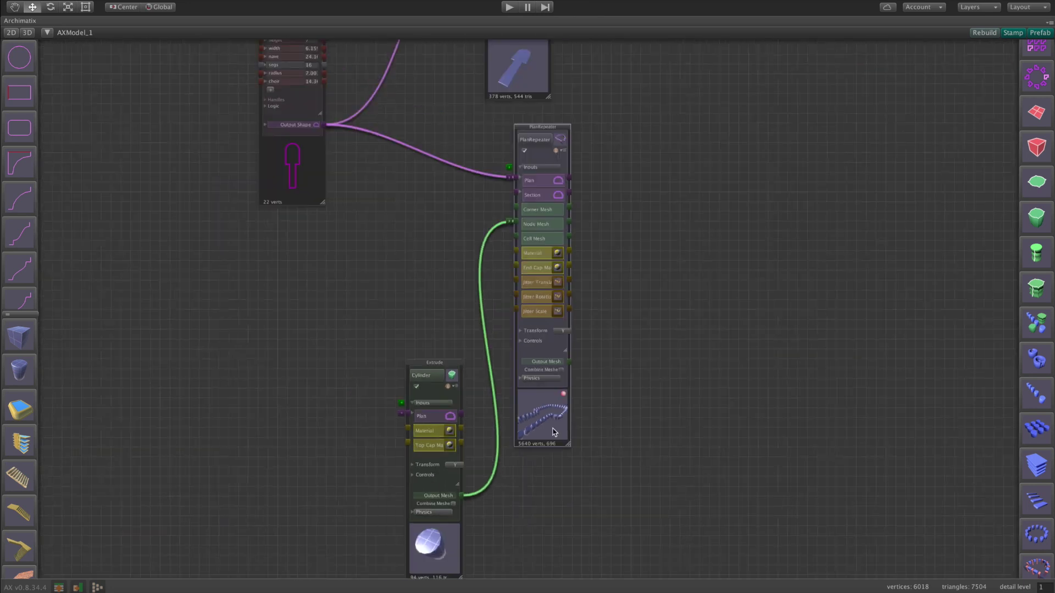
{"action": "left_click_drag", "start_coordinate": [444, 529], "coordinate": [435, 373]}
Give Extrude_1 a Concrete material node with a unified scale of 6.2 and a uShift of 0.43
{"action": "middle_click_drag", "start_coordinate": [462, 150], "coordinate": [504, 268]}
{"action": "scroll", "coordinate": [630, 150], "scroll_direction": "up", "scroll_amount": 4}
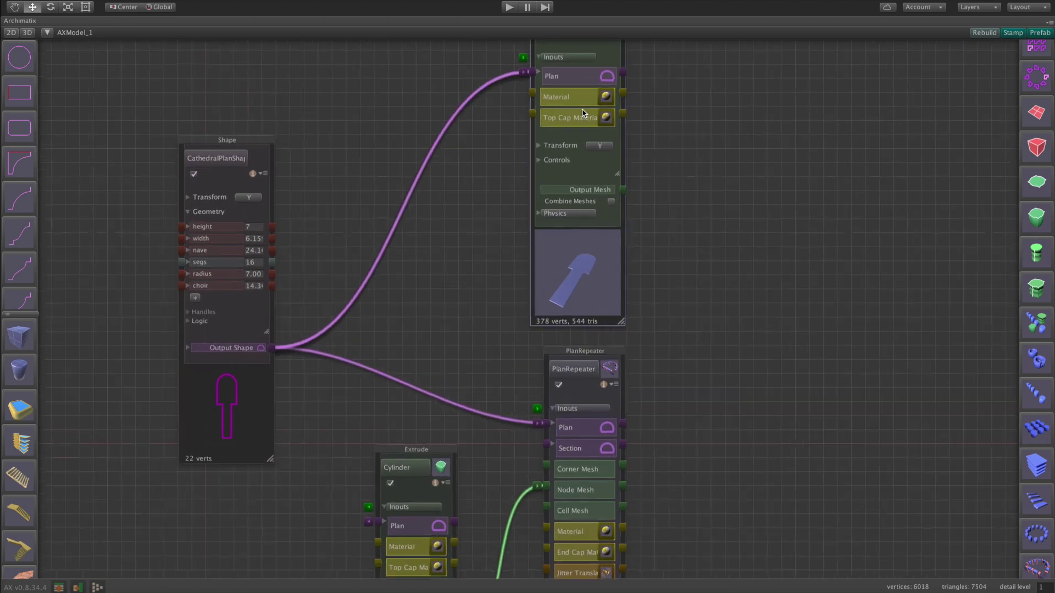
{"action": "middle_click_drag", "start_coordinate": [630, 149], "coordinate": [622, 200]}
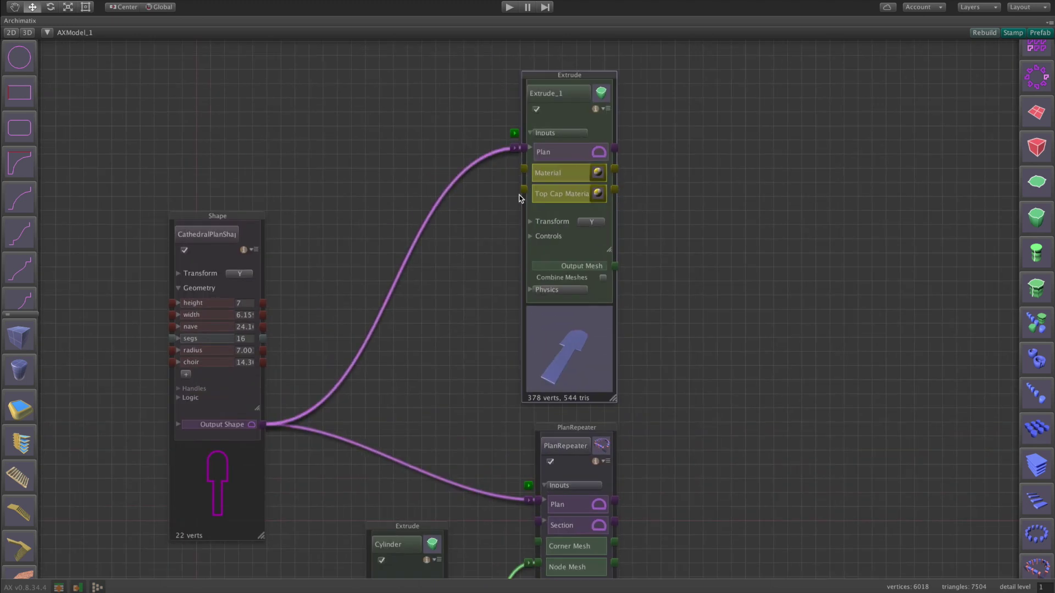
{"action": "scroll", "coordinate": [1031, 365], "scroll_direction": "down", "scroll_amount": 3}
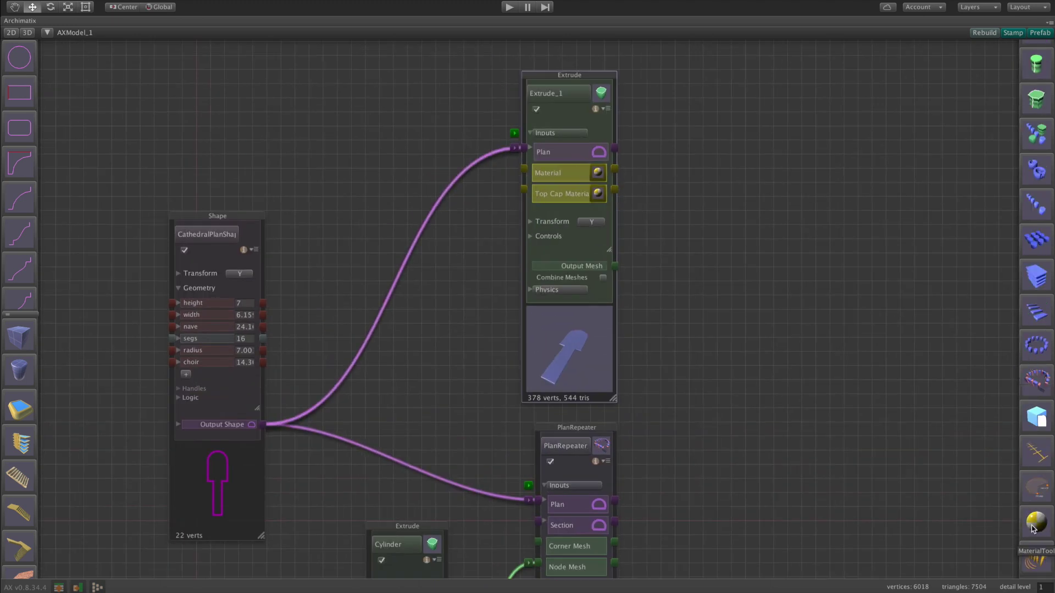
{"action": "scroll", "coordinate": [599, 174], "scroll_direction": "up", "scroll_amount": 3}
{"action": "left_click", "coordinate": [597, 174]}
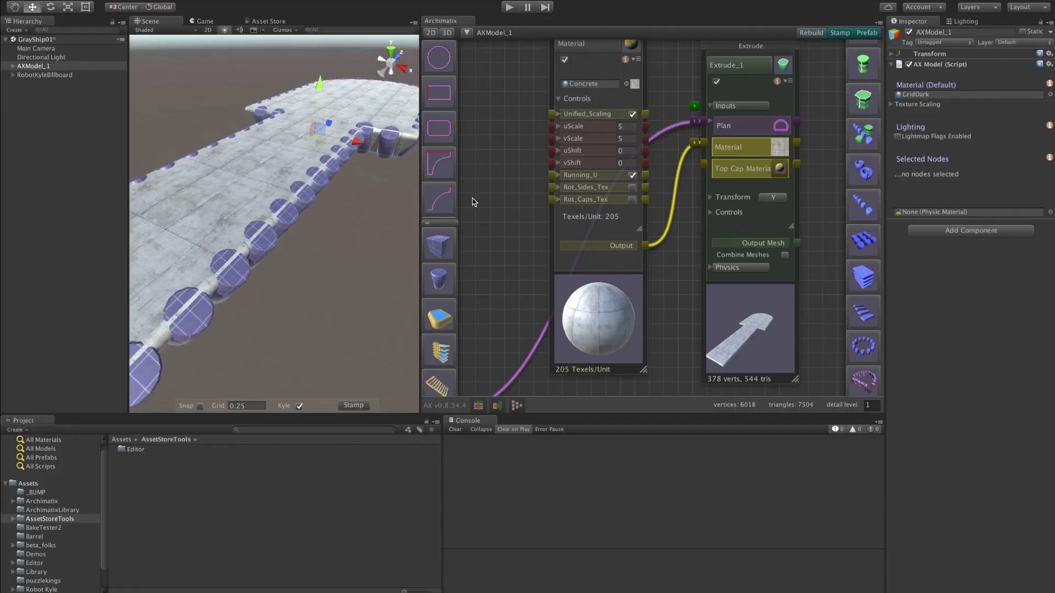
{"action": "left_click_drag", "start_coordinate": [571, 128], "coordinate": [587, 152]}
Add a material node to the repeated Cylinder and assign it the sci_fi_003 material
{"action": "left_click_drag", "start_coordinate": [341, 288], "coordinate": [286, 225], "text": "alt"}
{"action": "left_click", "coordinate": [286, 225]}
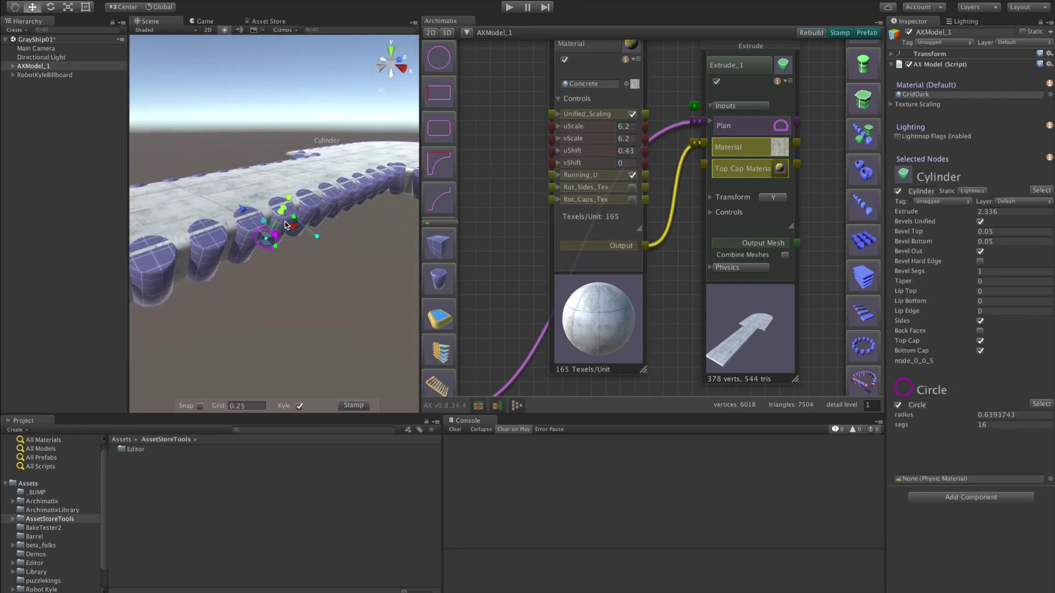
{"action": "key", "text": "f"}
{"action": "left_click_drag", "start_coordinate": [346, 303], "coordinate": [414, 296], "text": "alt"}
{"action": "scroll", "coordinate": [644, 266], "scroll_direction": "up", "scroll_amount": 3}
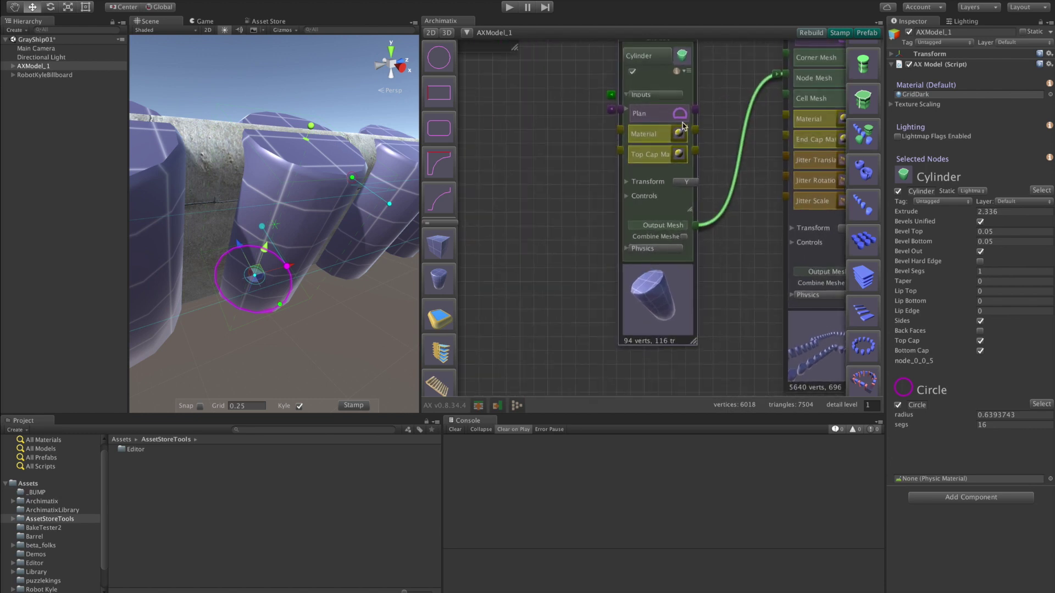
{"action": "left_click", "coordinate": [680, 135]}
{"action": "left_click", "coordinate": [667, 169]}
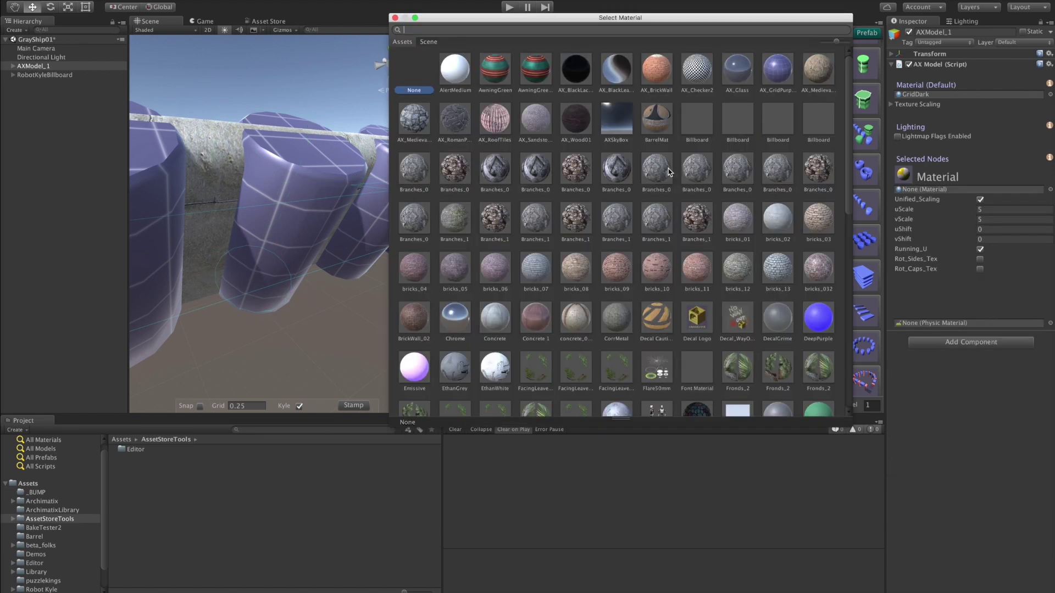
{"action": "scroll", "coordinate": [654, 210], "scroll_direction": "down", "scroll_amount": 15}
{"action": "double_click", "coordinate": [658, 190]}
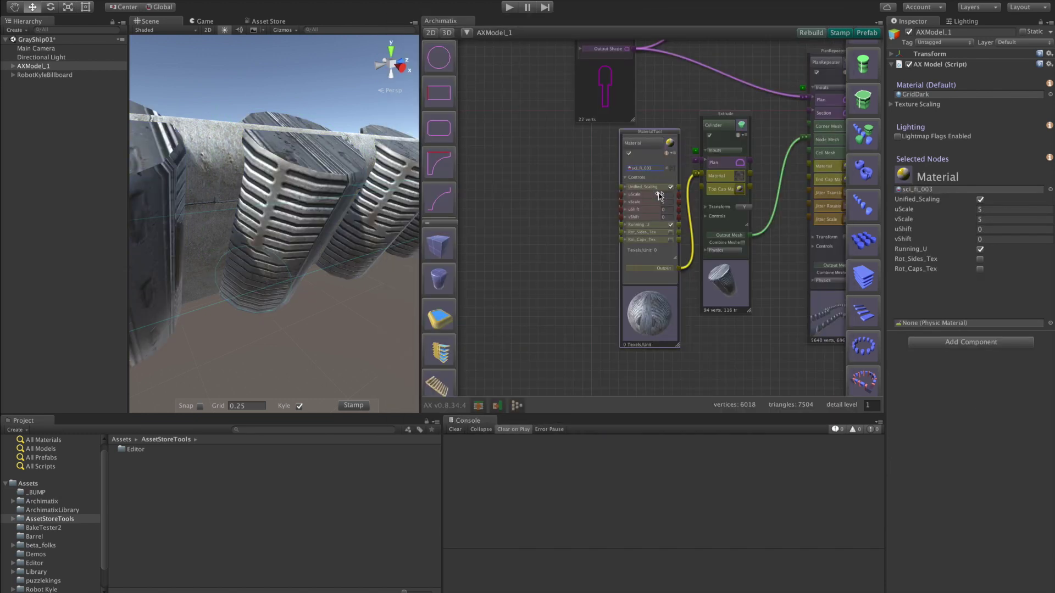
Examine the textured platform and its cylinder edging from several angles, along with Extrude_1's material inputs
{"action": "scroll", "coordinate": [370, 300], "scroll_direction": "down", "scroll_amount": 10}
{"action": "left_click_drag", "start_coordinate": [371, 301], "coordinate": [474, 342], "text": "alt"}
{"action": "scroll", "coordinate": [341, 334], "scroll_direction": "down", "scroll_amount": 2}
{"action": "left_click_drag", "start_coordinate": [340, 337], "coordinate": [296, 218], "text": "alt"}
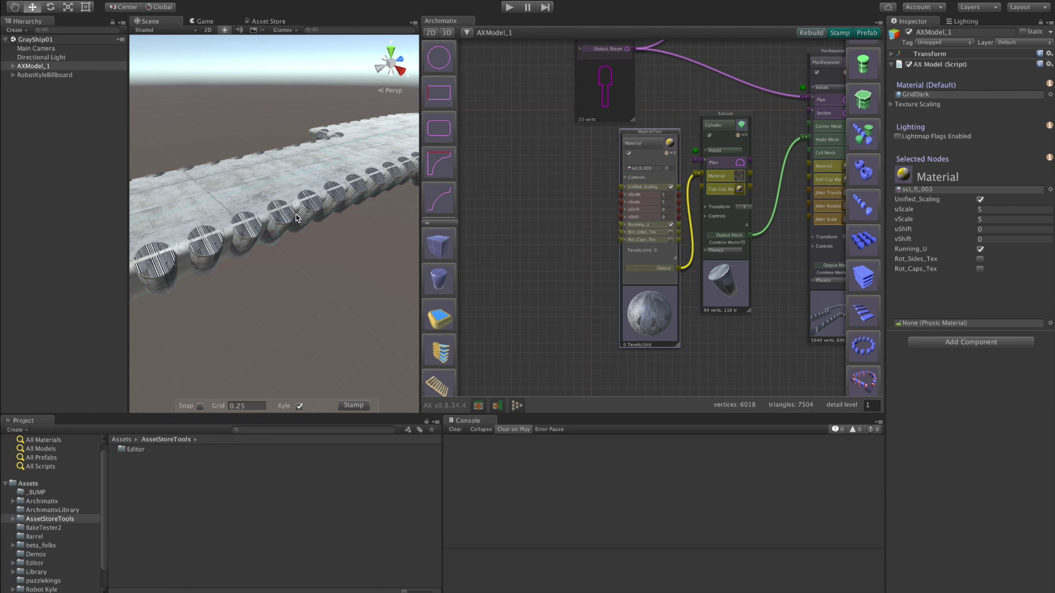
{"action": "left_click_drag", "start_coordinate": [300, 282], "coordinate": [409, 272], "text": "alt"}
{"action": "scroll", "coordinate": [538, 274], "scroll_direction": "down", "scroll_amount": 3}
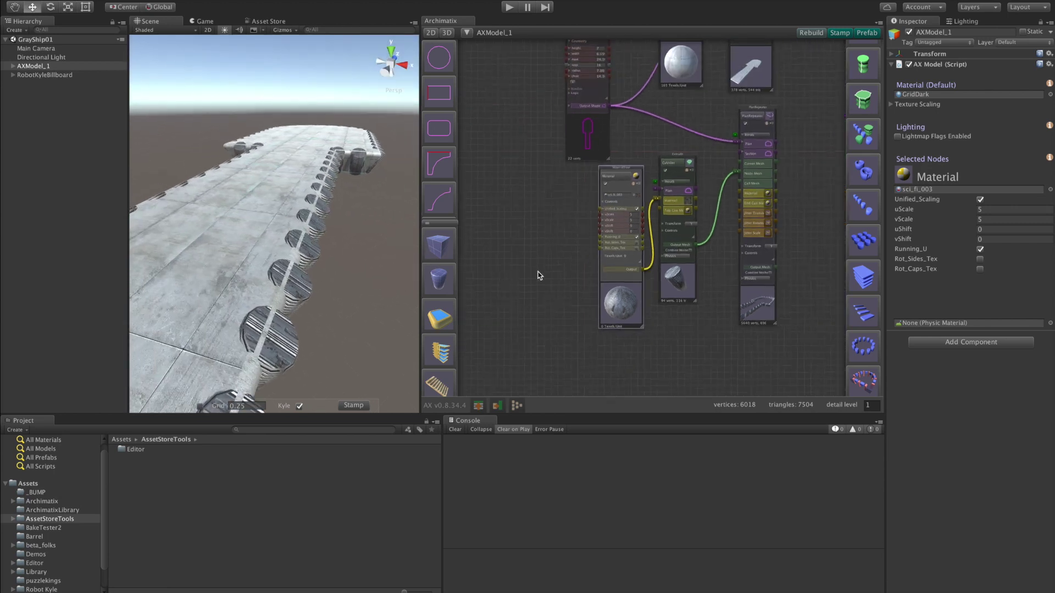
{"action": "left_click", "coordinate": [736, 78]}
{"action": "scroll", "coordinate": [635, 227], "scroll_direction": "up", "scroll_amount": 5}
{"action": "left_click_drag", "start_coordinate": [666, 358], "coordinate": [730, 351]}
{"action": "left_click_drag", "start_coordinate": [527, 321], "coordinate": [558, 203]}
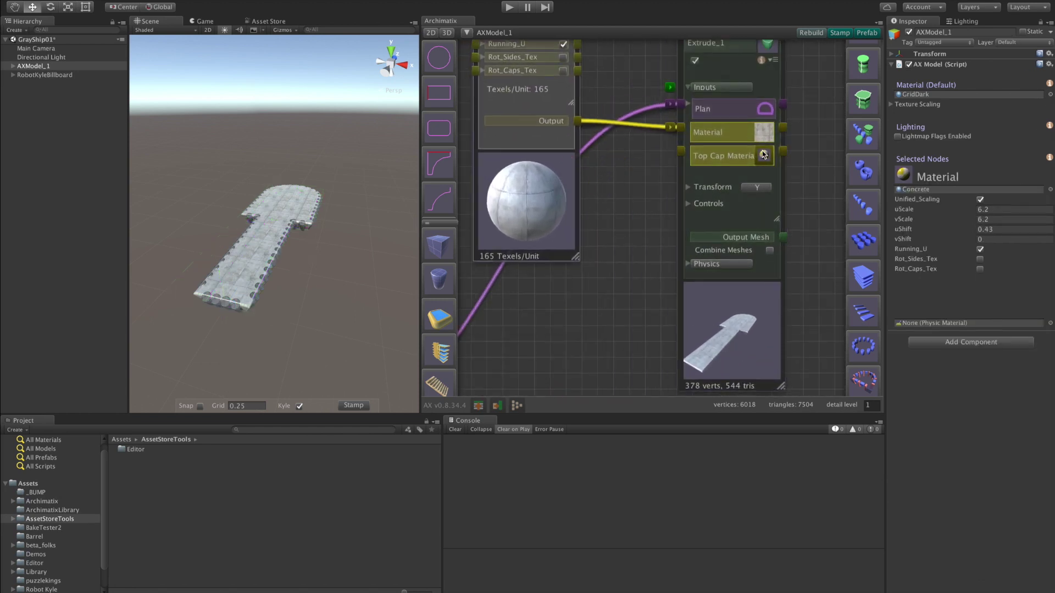
{"action": "left_click_drag", "start_coordinate": [357, 293], "coordinate": [331, 230], "text": "alt"}
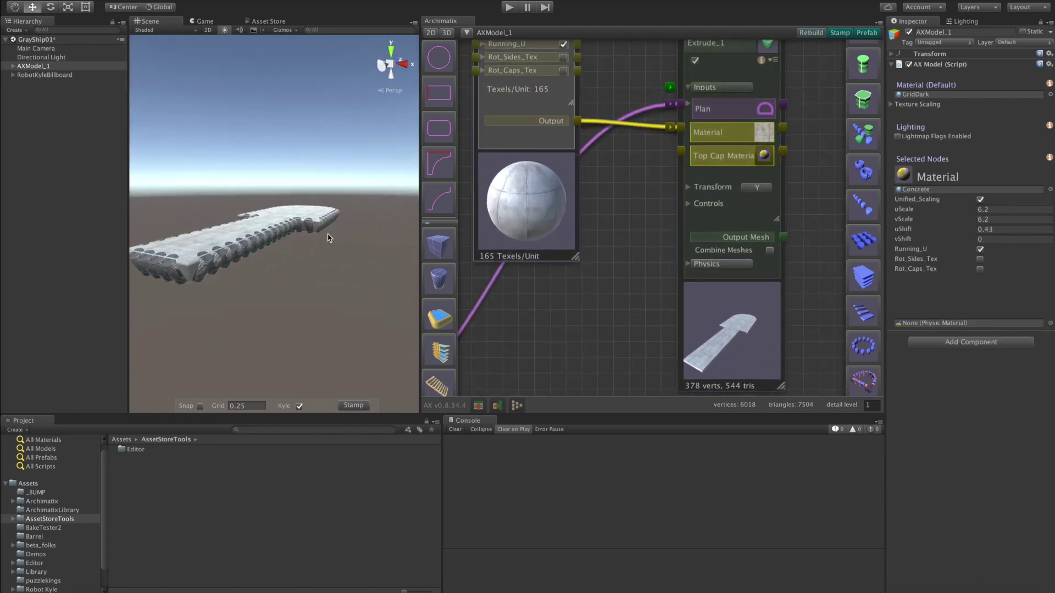
{"action": "left_click", "coordinate": [329, 234]}
{"action": "scroll", "coordinate": [329, 264], "scroll_direction": "up", "scroll_amount": 5}
{"action": "mouse_move", "coordinate": [325, 268]}
{"action": "left_mouse_down", "text": "alt"}
{"action": "mouse_move", "coordinate": [258, 258]}
{"action": "mouse_move", "coordinate": [305, 265]}
{"action": "left_mouse_up", "text": "alt"}
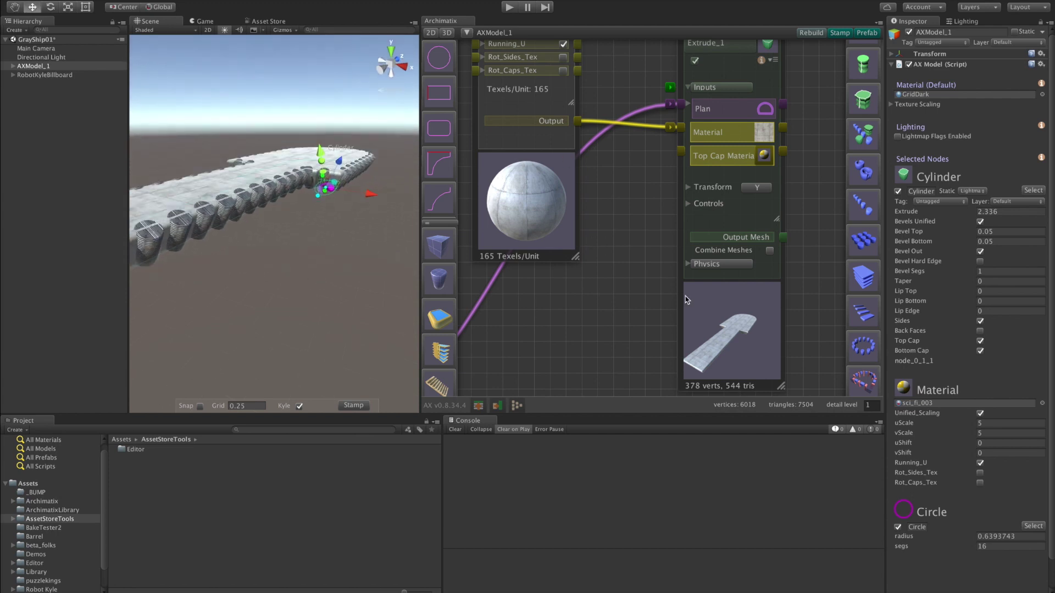
Add a top cap material to Extrude_1 using sci_fi_003 with a unified scale of 5.36
{"action": "left_click", "coordinate": [764, 156]}
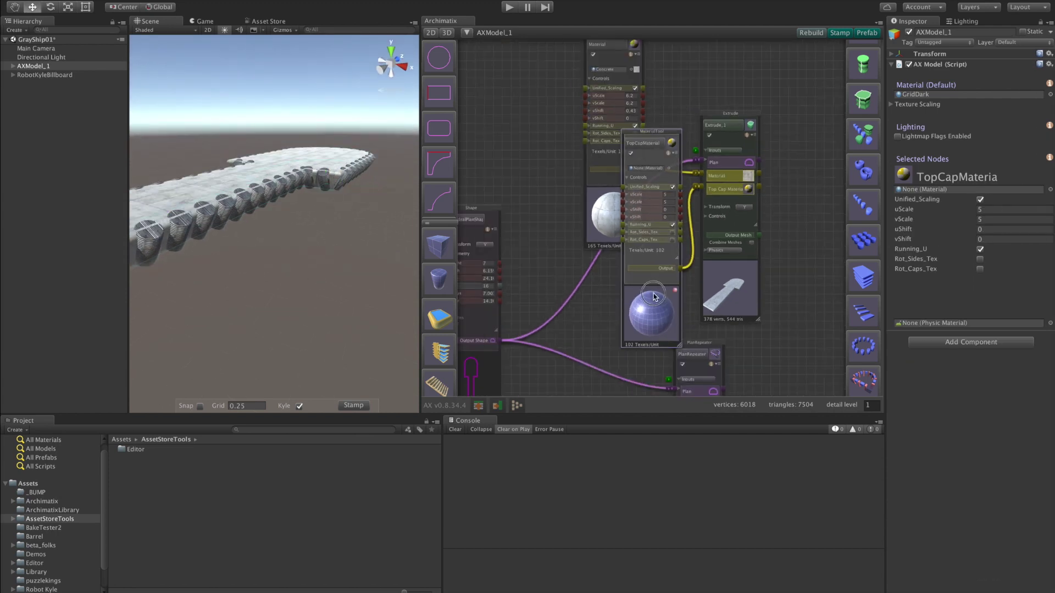
{"action": "left_click_drag", "start_coordinate": [655, 296], "coordinate": [635, 301]}
{"action": "scroll", "coordinate": [622, 174], "scroll_direction": "up", "scroll_amount": 5}
{"action": "left_click", "coordinate": [664, 174]}
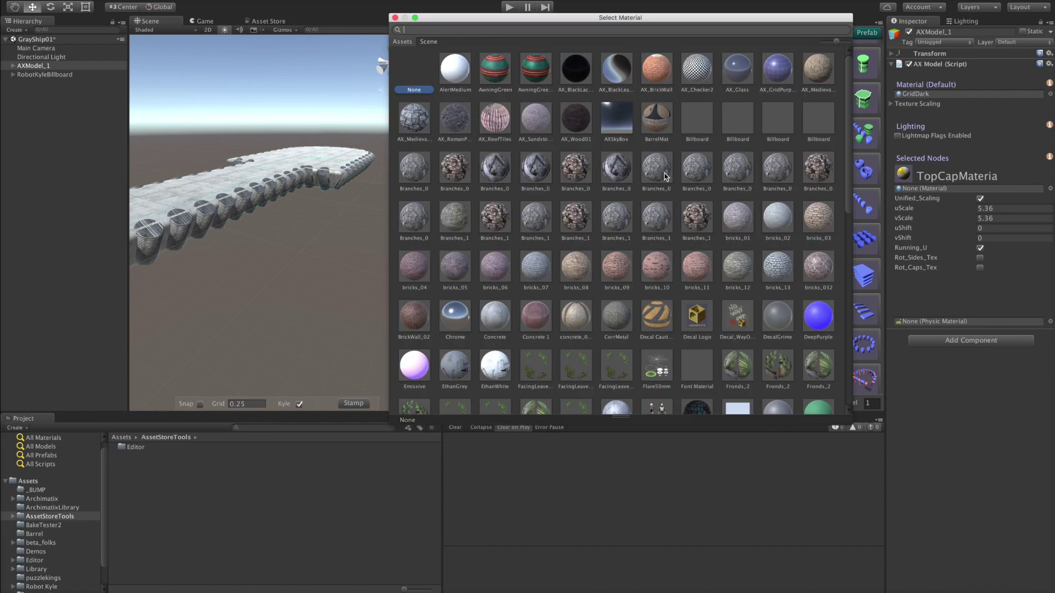
{"action": "scroll", "coordinate": [655, 242], "scroll_direction": "down", "scroll_amount": 10}
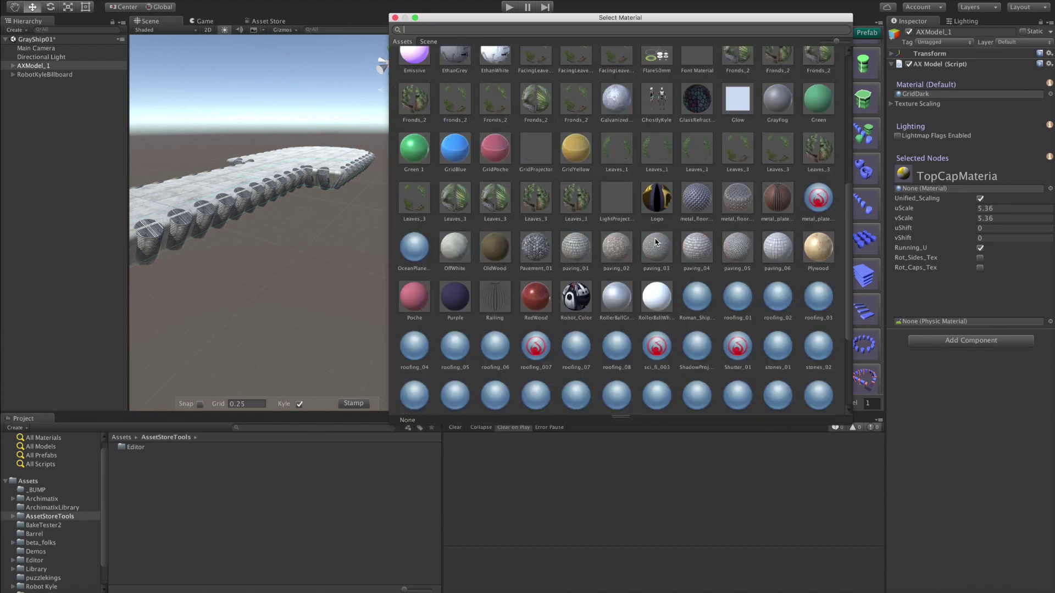
{"action": "left_click", "coordinate": [658, 187]}
{"action": "left_click", "coordinate": [359, 233], "text": "alt"}
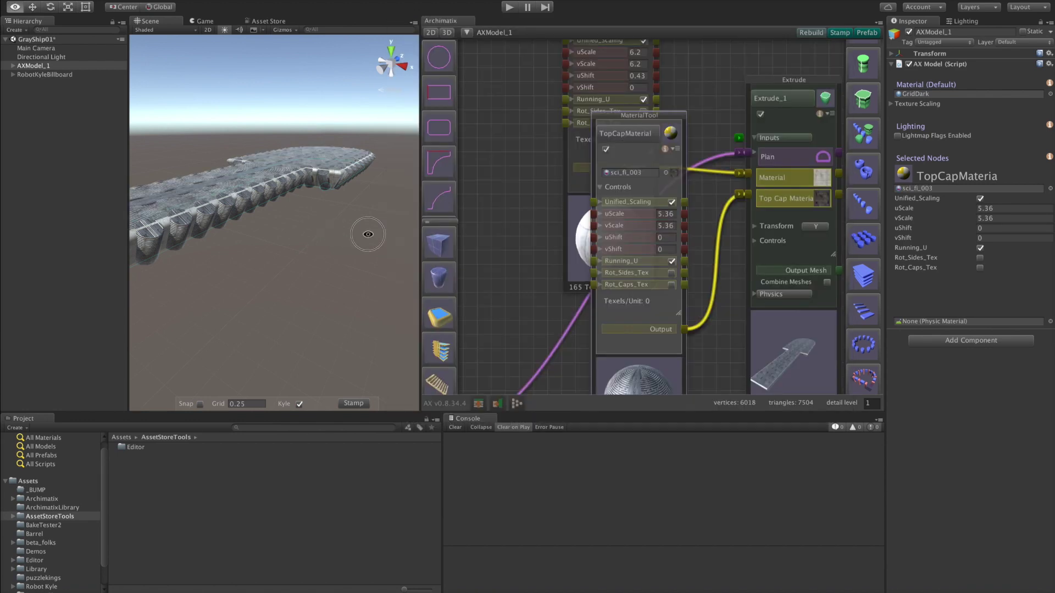
{"action": "left_click_drag", "start_coordinate": [317, 258], "coordinate": [360, 269], "text": "alt"}
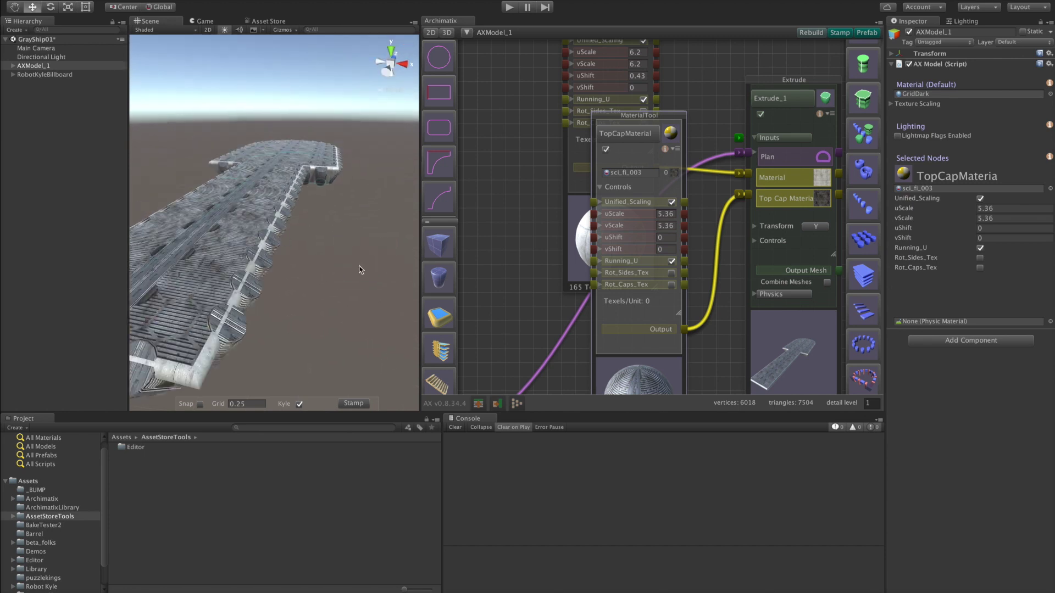
Expand Extrude_1's controls and set Lip Top to 0.84, Lip Bottom to 0.8 and Lip Edge to 0.26
{"action": "left_click", "coordinate": [250, 200]}
{"action": "left_click_drag", "start_coordinate": [269, 144], "coordinate": [294, 145]}
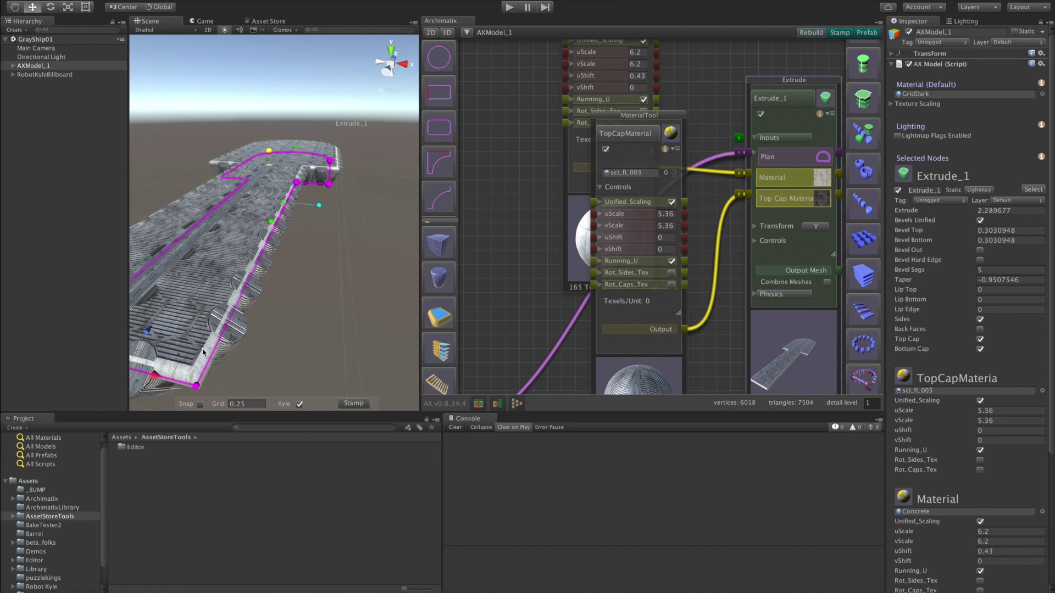
{"action": "left_click_drag", "start_coordinate": [797, 335], "coordinate": [792, 259]}
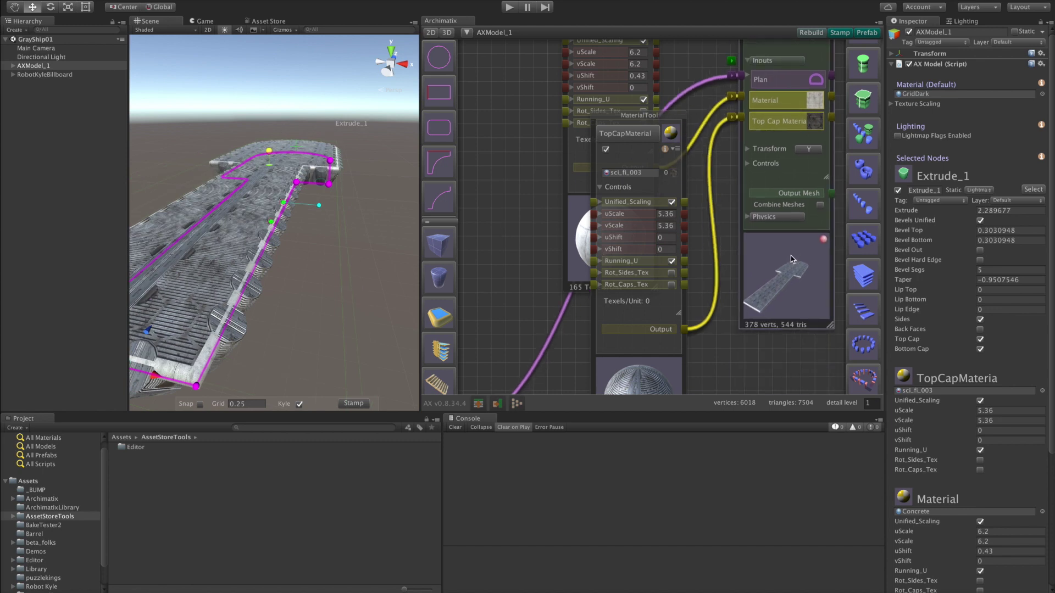
{"action": "left_click_drag", "start_coordinate": [720, 296], "coordinate": [614, 251]}
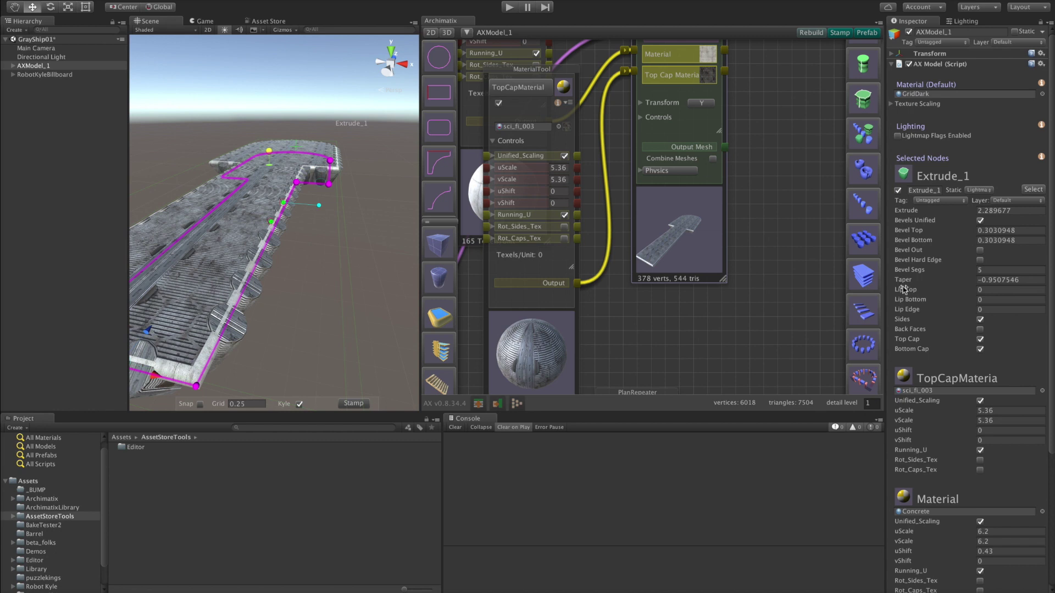
{"action": "left_click", "coordinate": [641, 118]}
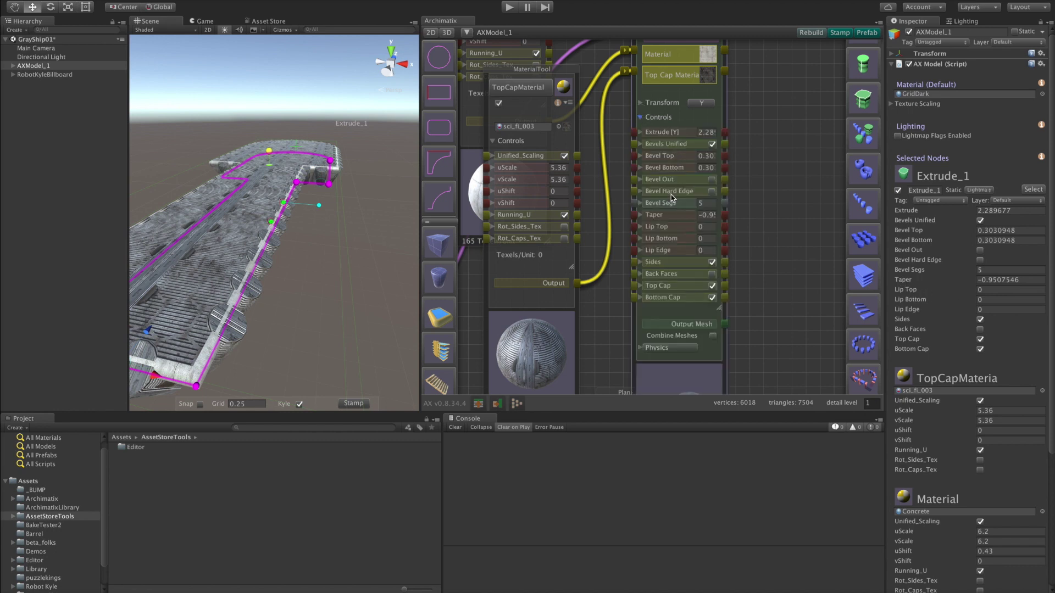
{"action": "scroll", "coordinate": [672, 198], "scroll_direction": "up", "scroll_amount": 5}
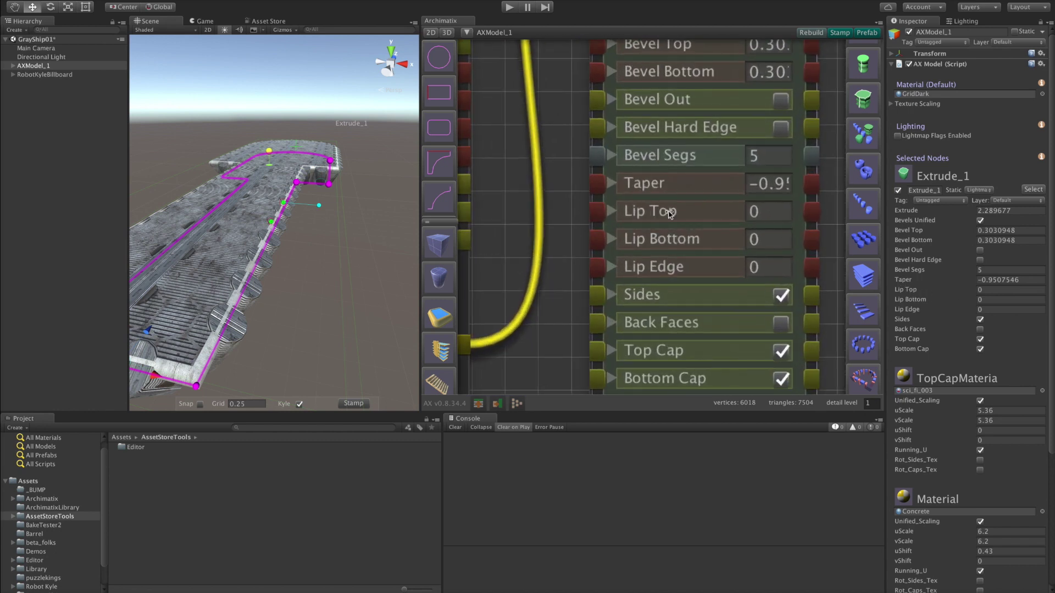
{"action": "mouse_move", "coordinate": [655, 211]}
{"action": "left_mouse_down"}
{"action": "mouse_move", "coordinate": [715, 207]}
{"action": "mouse_move", "coordinate": [672, 209]}
{"action": "left_mouse_up"}
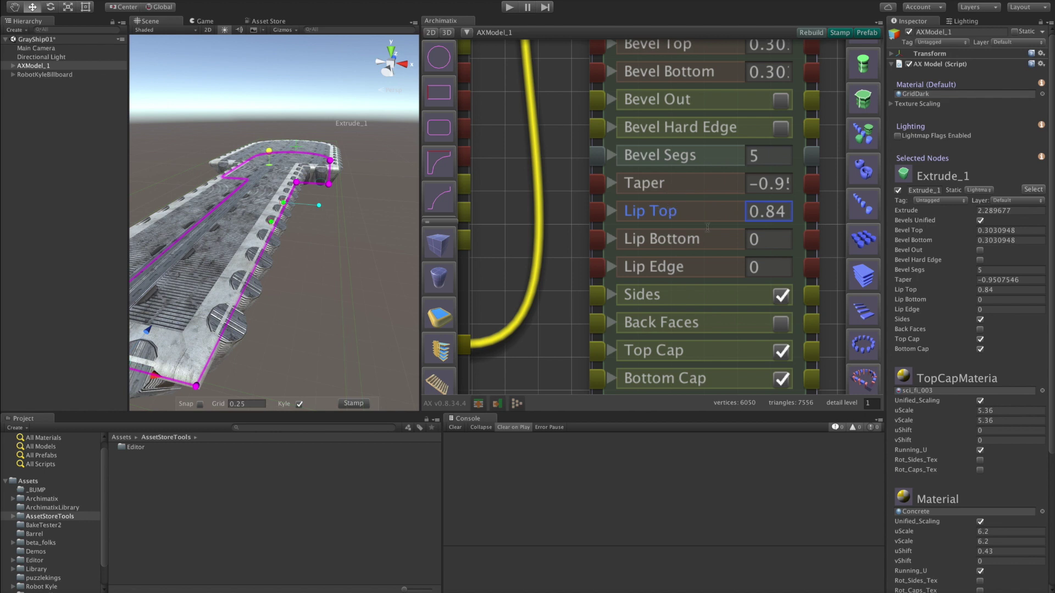
{"action": "left_click_drag", "start_coordinate": [677, 244], "coordinate": [722, 240]}
{"action": "mouse_move", "coordinate": [675, 266]}
{"action": "left_mouse_down"}
{"action": "mouse_move", "coordinate": [711, 268]}
{"action": "mouse_move", "coordinate": [663, 268]}
{"action": "left_mouse_up"}
Reshape the platform's plan in the scene to a width of about 5.99 and a nave of about 16.7
{"action": "left_click_drag", "start_coordinate": [332, 245], "coordinate": [481, 281], "text": "alt"}
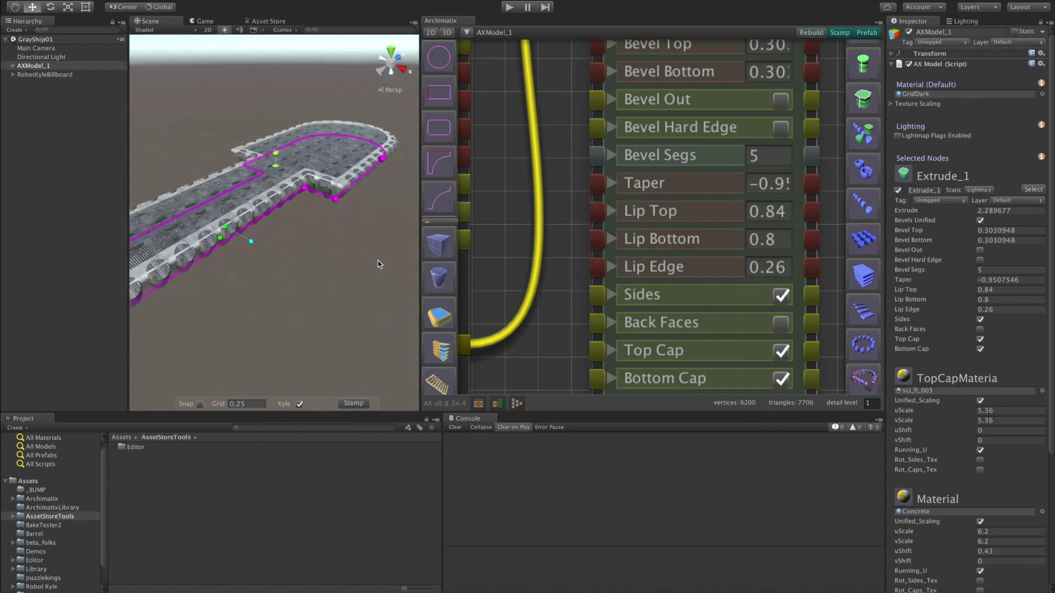
{"action": "key", "text": "shift+space"}
{"action": "mouse_move", "coordinate": [487, 356]}
{"action": "left_mouse_down", "text": "alt"}
{"action": "mouse_move", "coordinate": [585, 297]}
{"action": "mouse_move", "coordinate": [497, 371]}
{"action": "left_mouse_up", "text": "alt"}
{"action": "scroll", "coordinate": [497, 371], "scroll_direction": "down", "scroll_amount": 2}
{"action": "left_click_drag", "start_coordinate": [571, 262], "coordinate": [581, 438]}
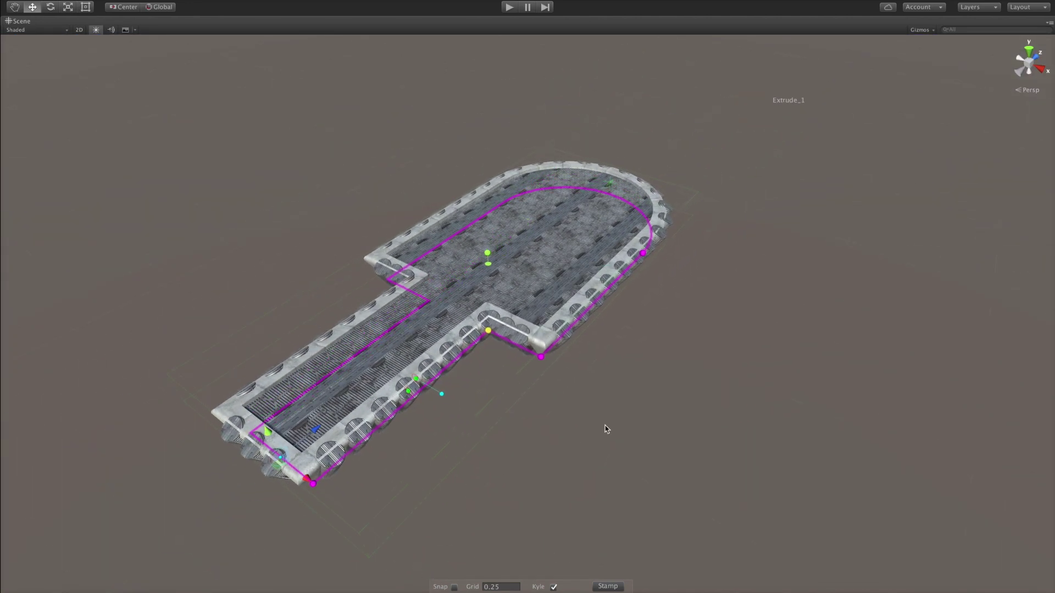
{"action": "left_click_drag", "start_coordinate": [490, 332], "coordinate": [477, 309]}
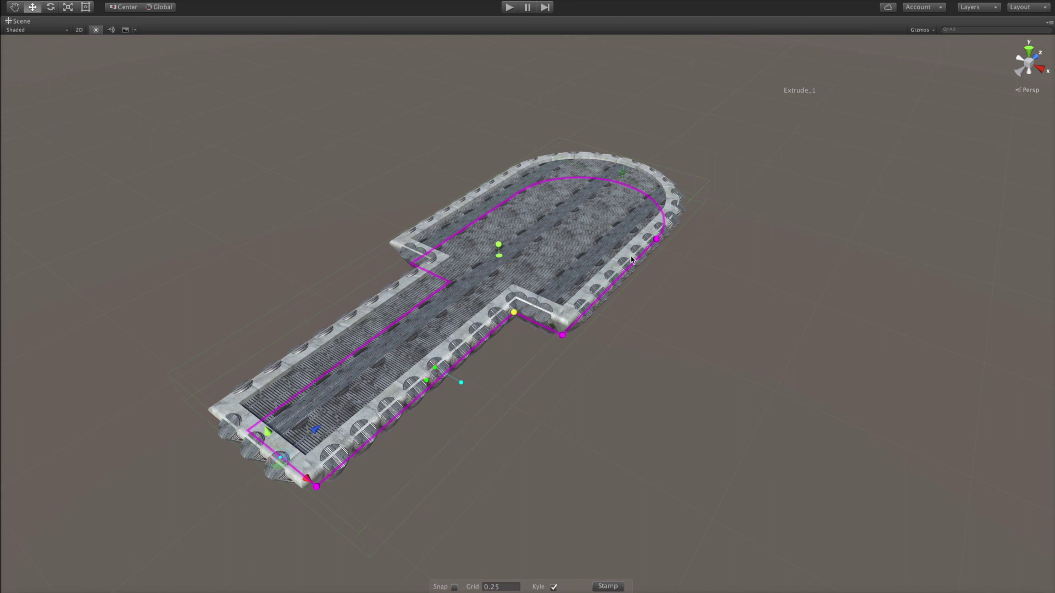
{"action": "key", "text": "shift+space"}
Place the Concrete and top cap material nodes side by side, with both still feeding their material inputs on Extrude_1
{"action": "scroll", "coordinate": [701, 269], "scroll_direction": "down", "scroll_amount": 10}
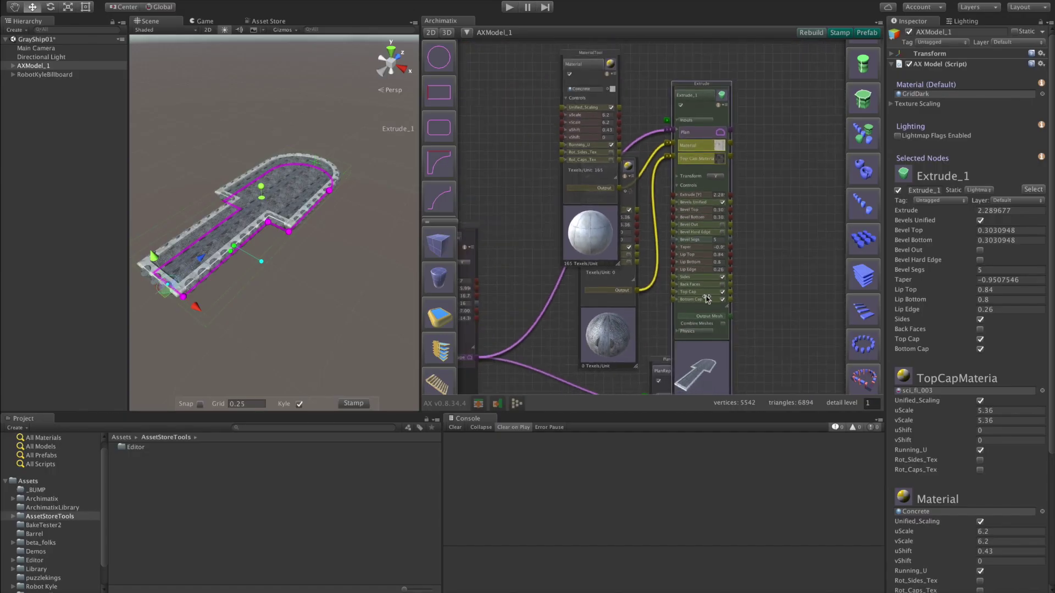
{"action": "left_click_drag", "start_coordinate": [598, 196], "coordinate": [561, 158]}
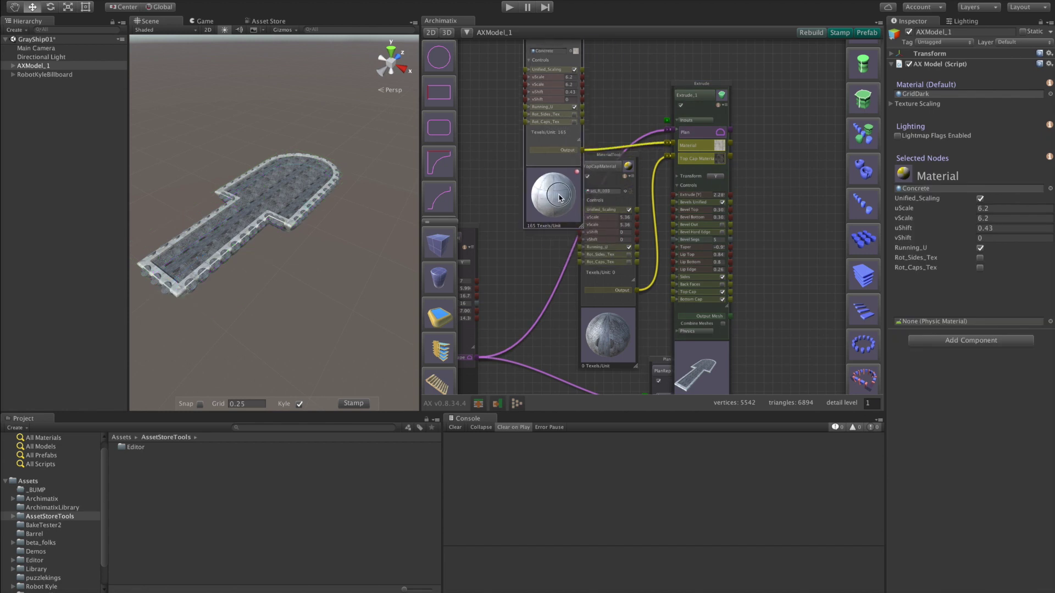
{"action": "left_click", "coordinate": [666, 143]}
{"action": "left_click", "coordinate": [666, 158]}
{"action": "left_click", "coordinate": [666, 144]}
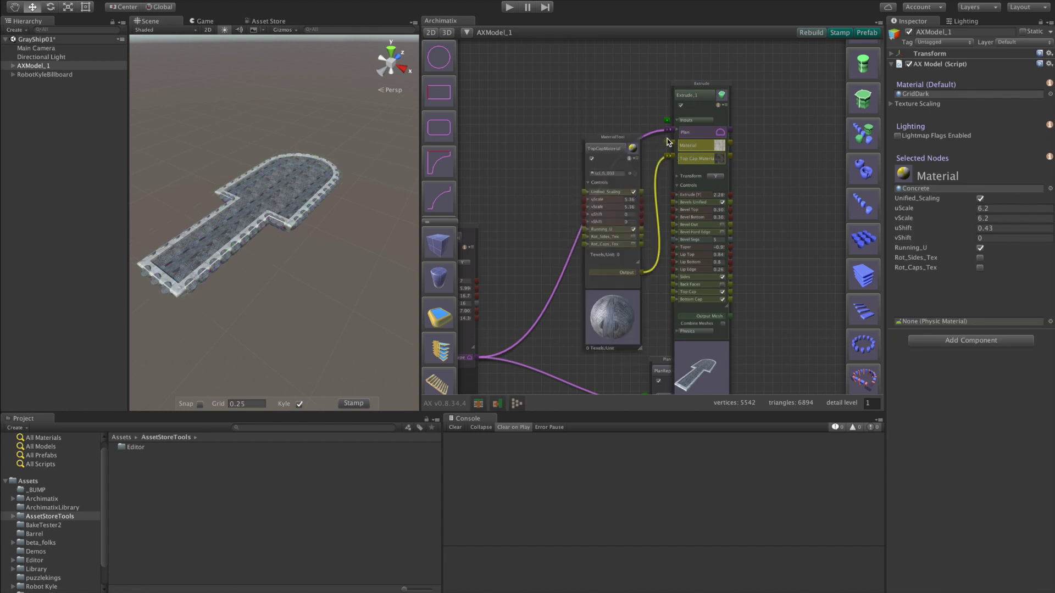
{"action": "left_click_drag", "start_coordinate": [619, 307], "coordinate": [543, 297]}
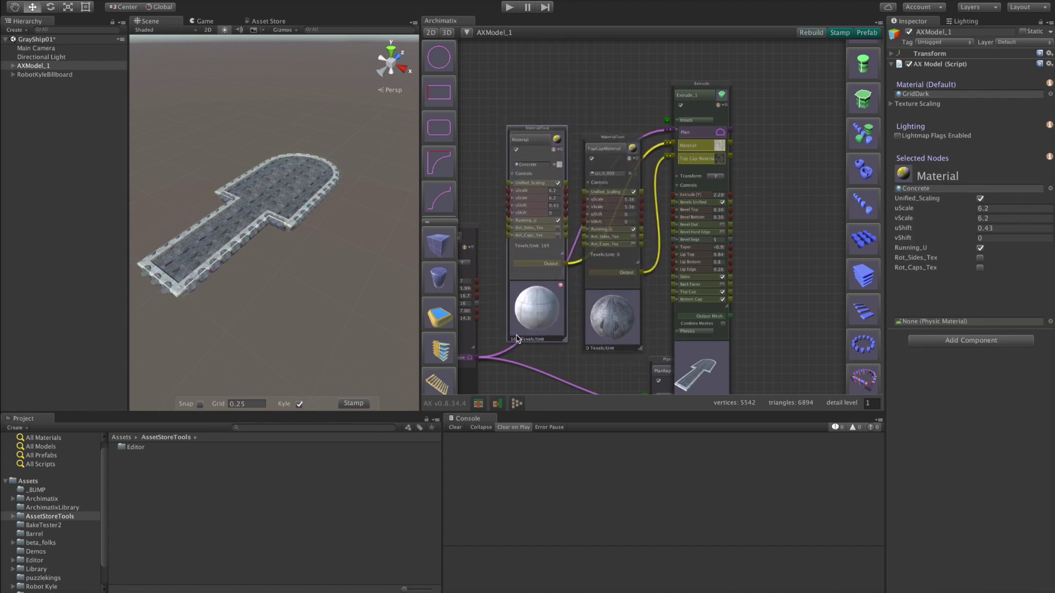
Collapse all material tool nodes and node controls in the graph, and rearrange Extrude_1, the Cylinder and the PlanRepeater more compactly
{"action": "left_click", "coordinate": [497, 406]}
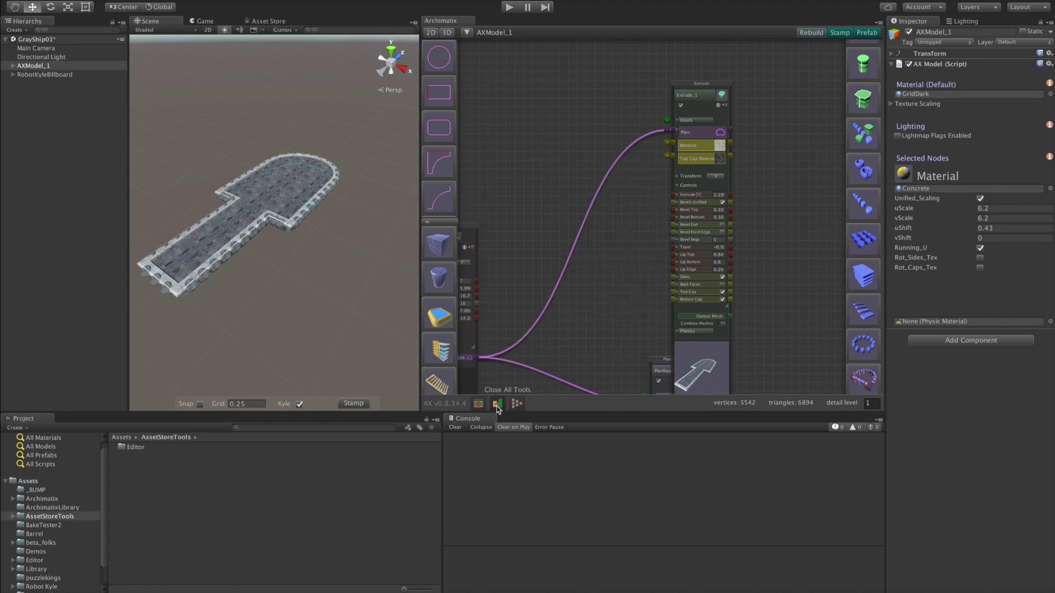
{"action": "scroll", "coordinate": [586, 325], "scroll_direction": "down", "scroll_amount": 5}
{"action": "middle_click_drag", "start_coordinate": [590, 320], "coordinate": [659, 217]}
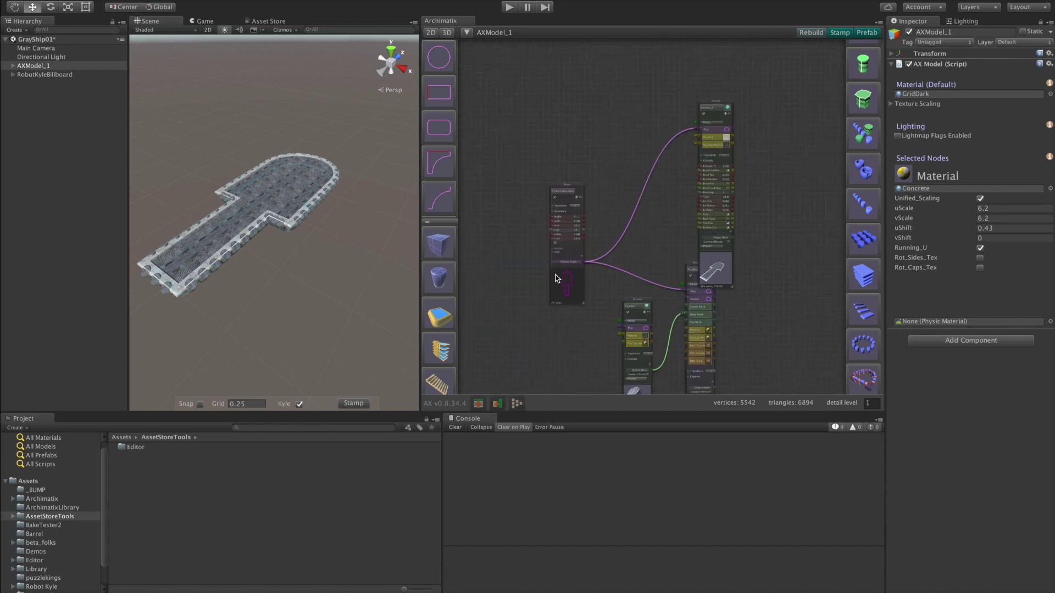
{"action": "left_click", "coordinate": [478, 403]}
{"action": "left_click", "coordinate": [684, 191]}
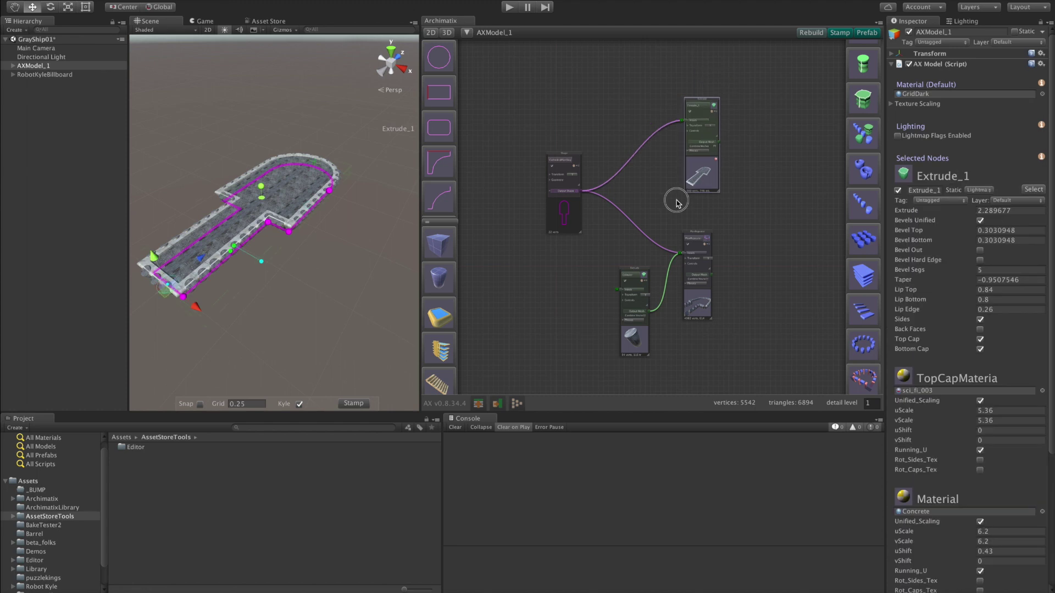
{"action": "middle_click_drag", "start_coordinate": [679, 318], "coordinate": [662, 300]}
{"action": "left_click_drag", "start_coordinate": [680, 288], "coordinate": [676, 277]}
{"action": "left_click_drag", "start_coordinate": [623, 320], "coordinate": [613, 305]}
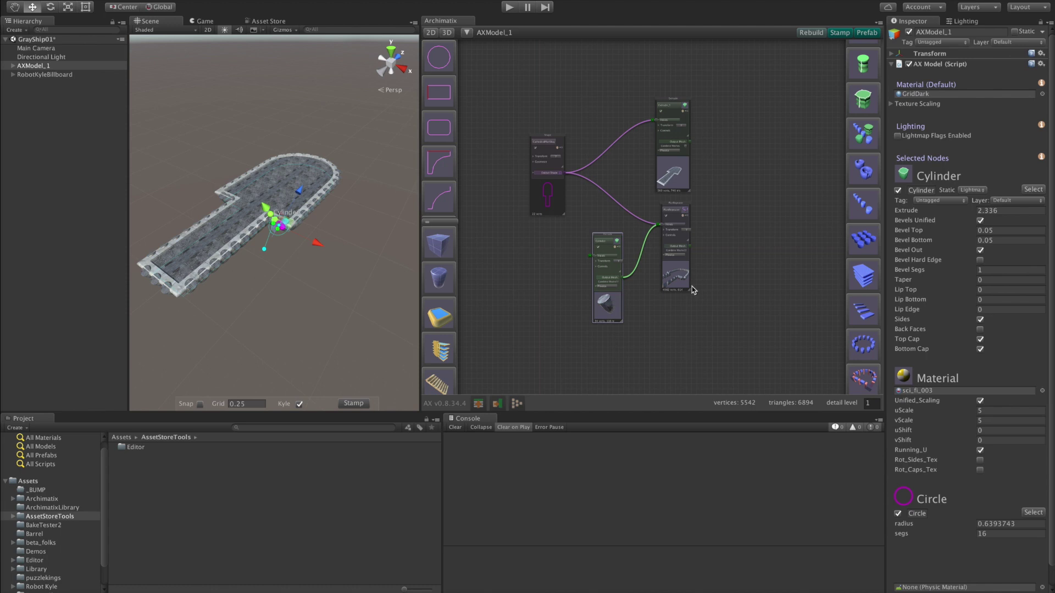
Expand the PlanRepeater's controls and set its Inset to about 1.45, after trying 3.33
{"action": "scroll", "coordinate": [694, 290], "scroll_direction": "up", "scroll_amount": 5}
{"action": "left_click", "coordinate": [617, 144]}
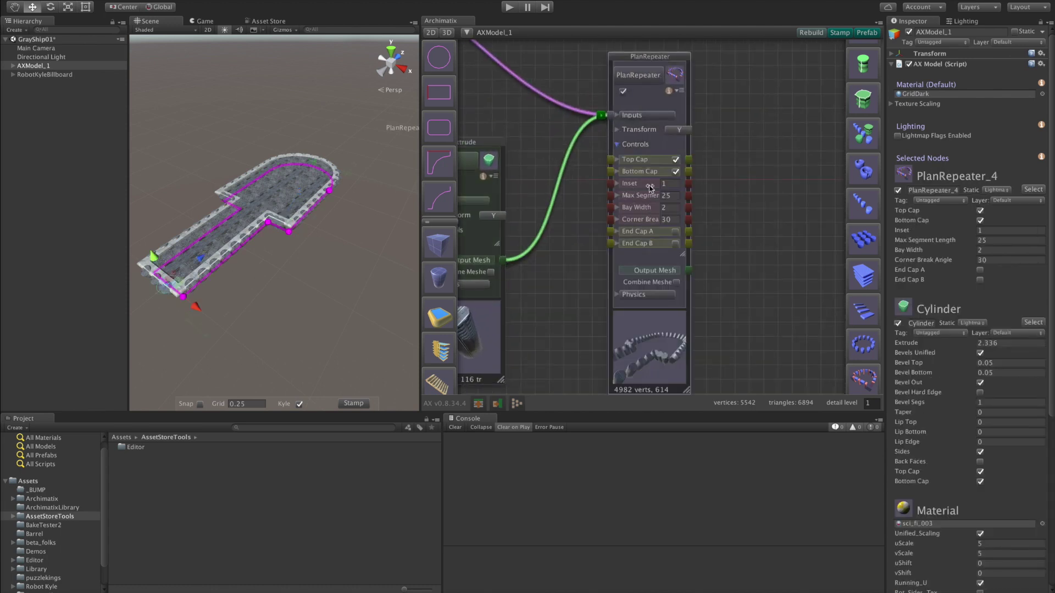
{"action": "scroll", "coordinate": [652, 188], "scroll_direction": "up", "scroll_amount": 4}
{"action": "left_click_drag", "start_coordinate": [612, 187], "coordinate": [712, 180]}
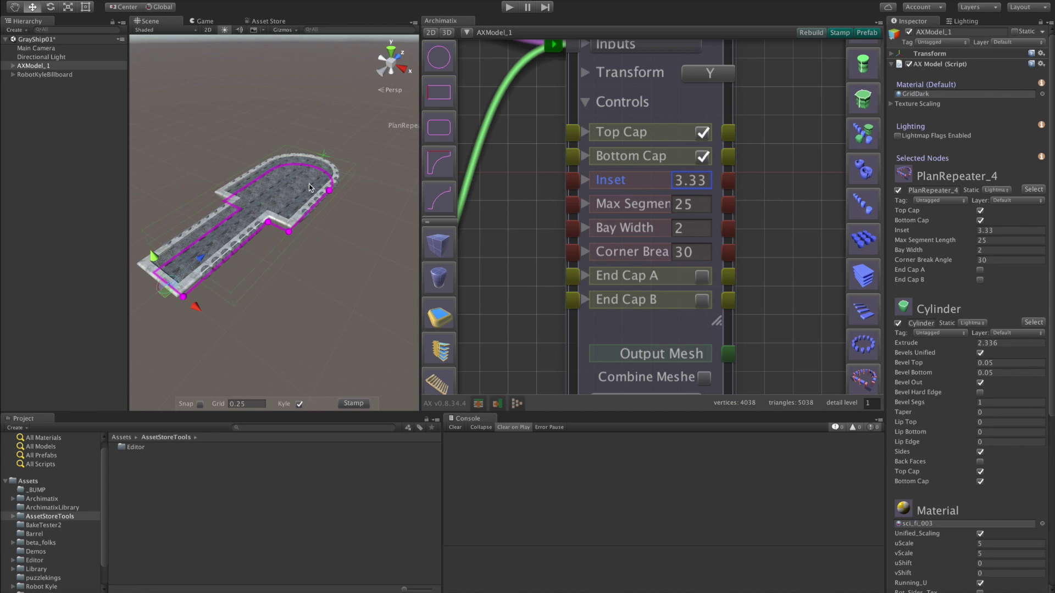
{"action": "scroll", "coordinate": [300, 178], "scroll_direction": "up", "scroll_amount": 5}
{"action": "left_click_drag", "start_coordinate": [300, 178], "coordinate": [258, 203], "text": "alt"}
{"action": "scroll", "coordinate": [358, 244], "scroll_direction": "down", "scroll_amount": 5}
{"action": "left_click_drag", "start_coordinate": [358, 244], "coordinate": [295, 273], "text": "alt"}
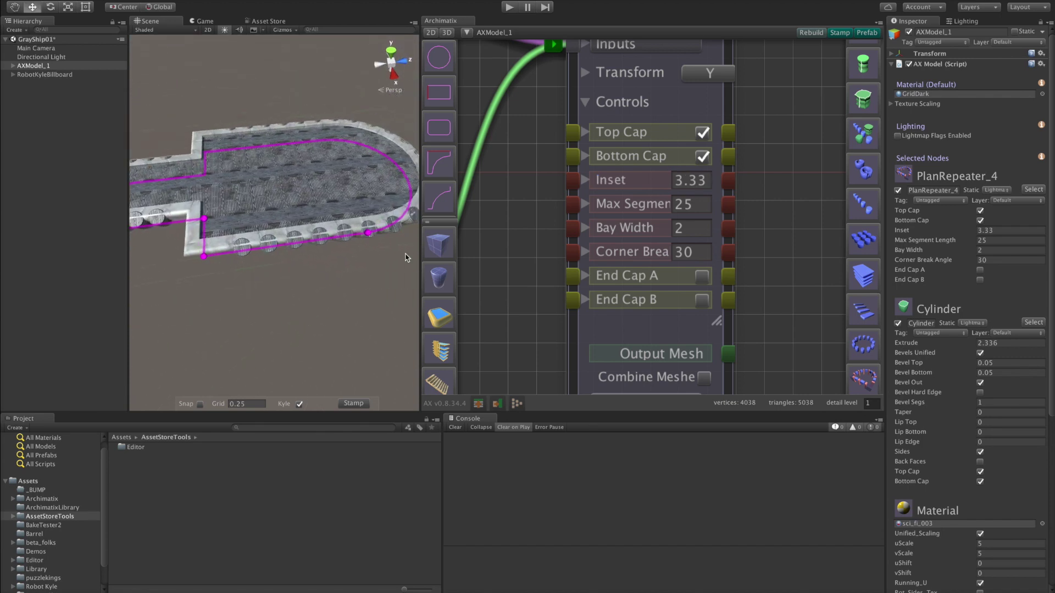
{"action": "left_click_drag", "start_coordinate": [628, 175], "coordinate": [546, 187]}
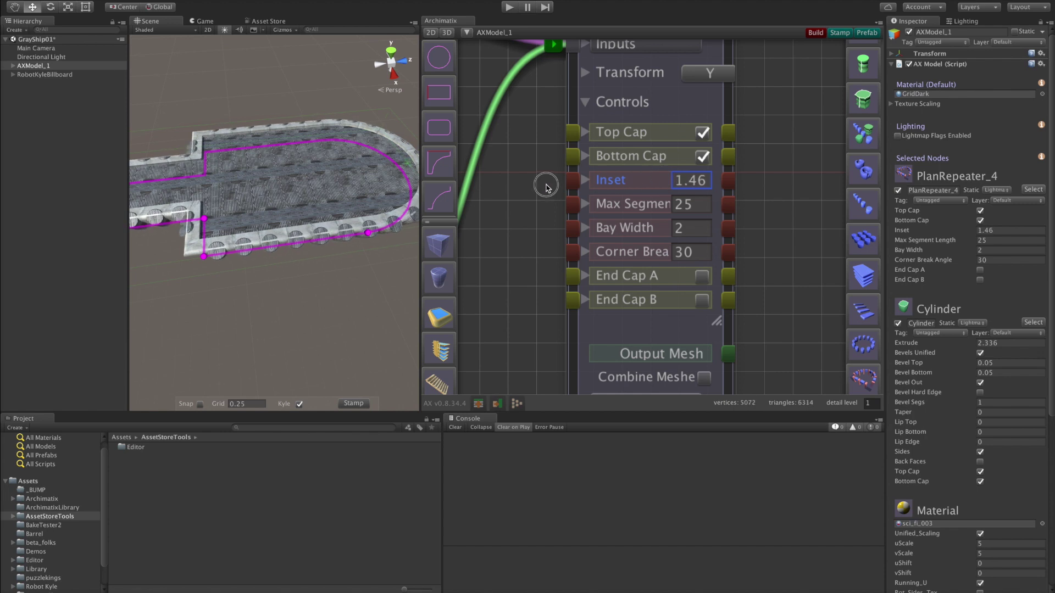
{"action": "left_click_drag", "start_coordinate": [309, 342], "coordinate": [291, 308], "text": "alt"}
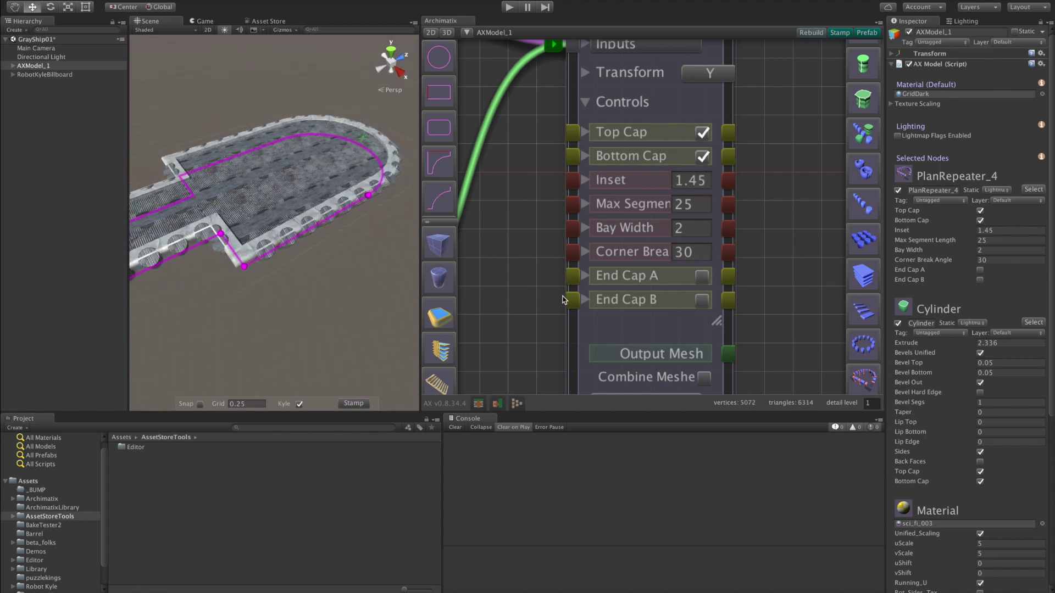
Collapse the PlanRepeater's controls and expand its inputs to expose the mesh inputs
{"action": "scroll", "coordinate": [558, 249], "scroll_direction": "down", "scroll_amount": 5}
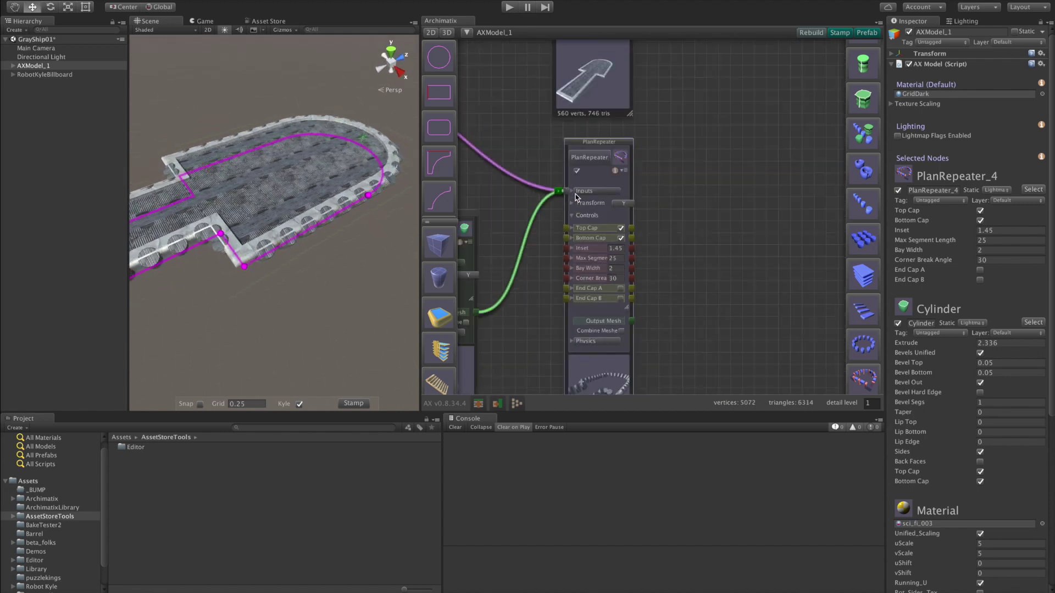
{"action": "left_click", "coordinate": [572, 217]}
{"action": "left_click", "coordinate": [572, 192]}
{"action": "middle_click_drag", "start_coordinate": [647, 289], "coordinate": [710, 198]}
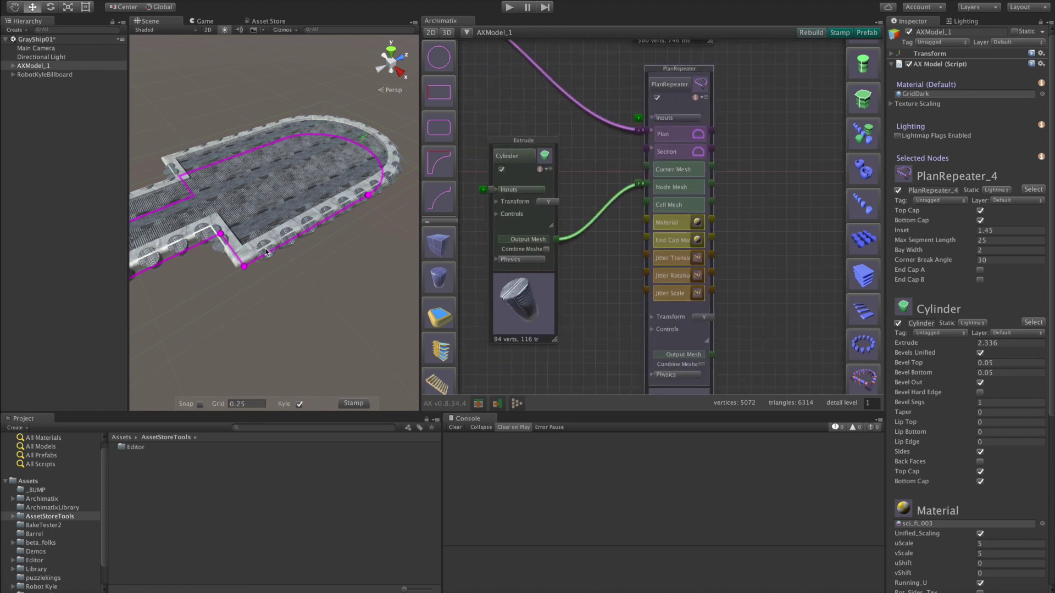
{"action": "left_click", "coordinate": [252, 298]}
{"action": "left_click_drag", "start_coordinate": [252, 299], "coordinate": [346, 276], "text": "alt"}
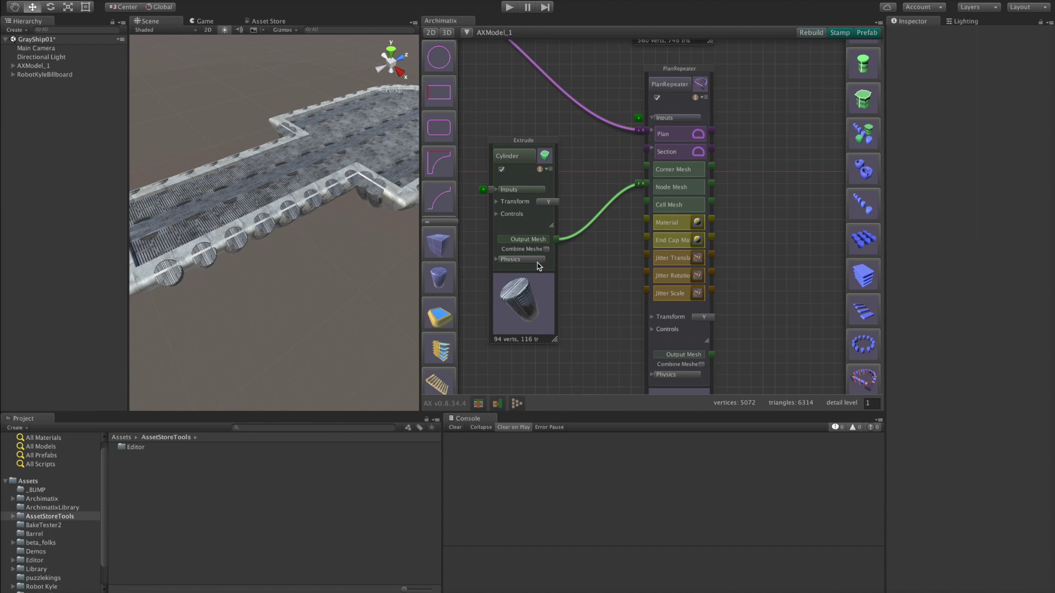
Duplicate the Cylinder node and connect the copy's output mesh to the PlanRepeater's Corner Mesh input
{"action": "scroll", "coordinate": [552, 314], "scroll_direction": "down", "scroll_amount": 3}
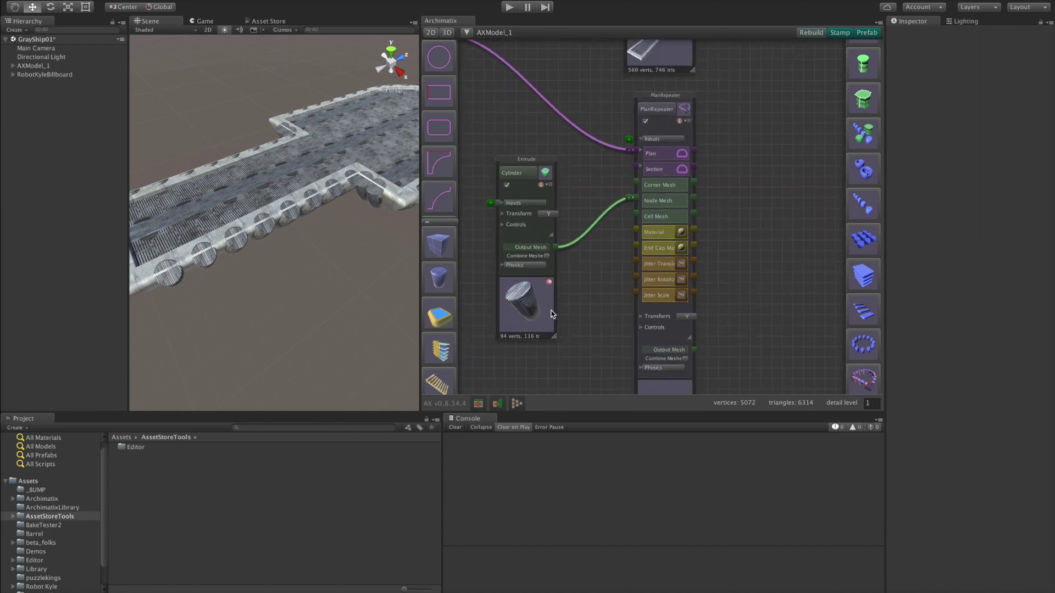
{"action": "scroll", "coordinate": [652, 212], "scroll_direction": "up", "scroll_amount": 5}
{"action": "scroll", "coordinate": [563, 289], "scroll_direction": "down", "scroll_amount": 6}
{"action": "left_click_drag", "start_coordinate": [577, 280], "coordinate": [674, 203]}
{"action": "left_click_drag", "start_coordinate": [610, 249], "coordinate": [584, 228]}
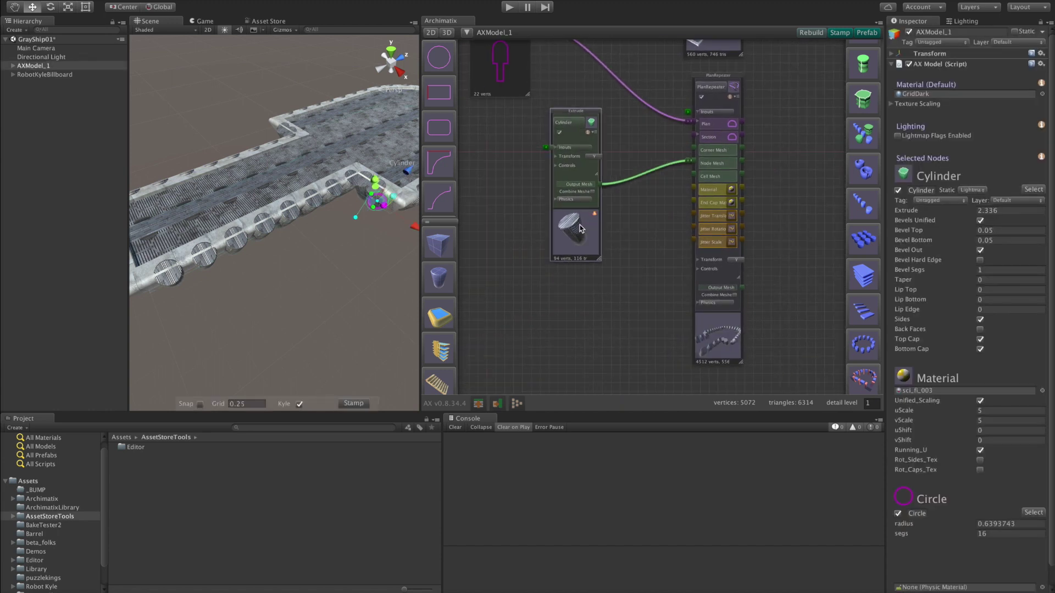
{"action": "key", "text": "super+d"}
{"action": "left_click_drag", "start_coordinate": [654, 294], "coordinate": [579, 330]}
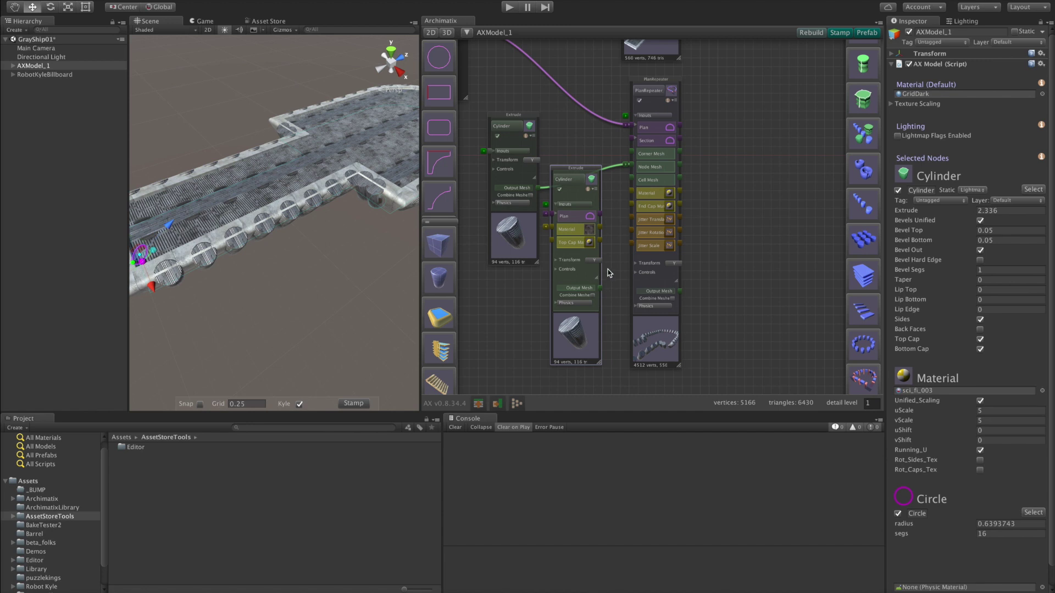
{"action": "left_click_drag", "start_coordinate": [601, 289], "coordinate": [624, 200]}
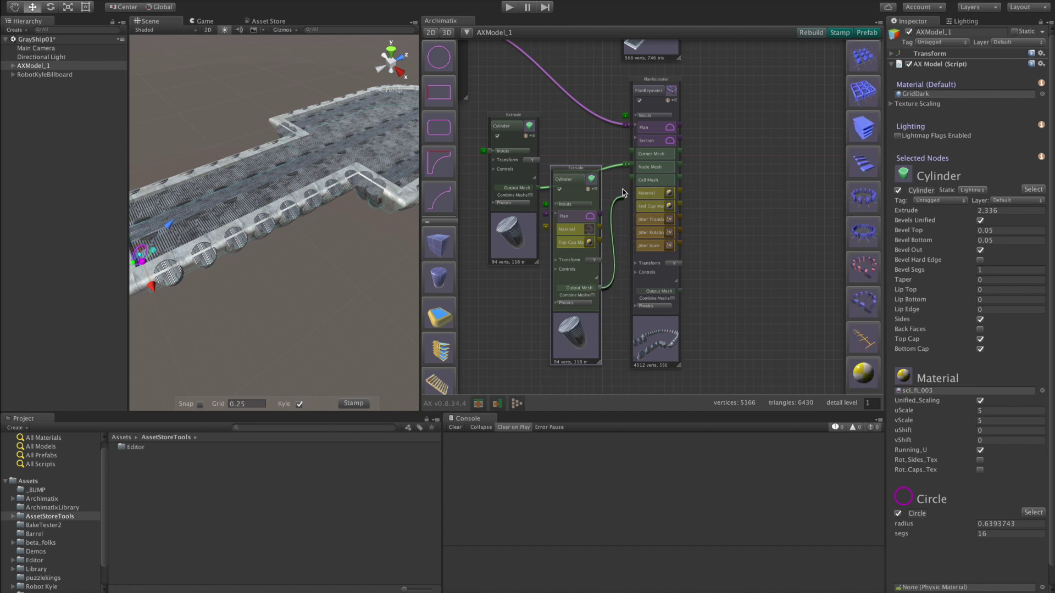
{"action": "left_click_drag", "start_coordinate": [631, 153], "coordinate": [629, 154]}
Shorten the corner cylinder's extrusion to about 1.95 and widen its radius in an enlarged scene view
{"action": "left_click_drag", "start_coordinate": [317, 292], "coordinate": [374, 242], "text": "alt"}
{"action": "left_click", "coordinate": [346, 166]}
{"action": "left_click_drag", "start_coordinate": [355, 137], "coordinate": [347, 169]}
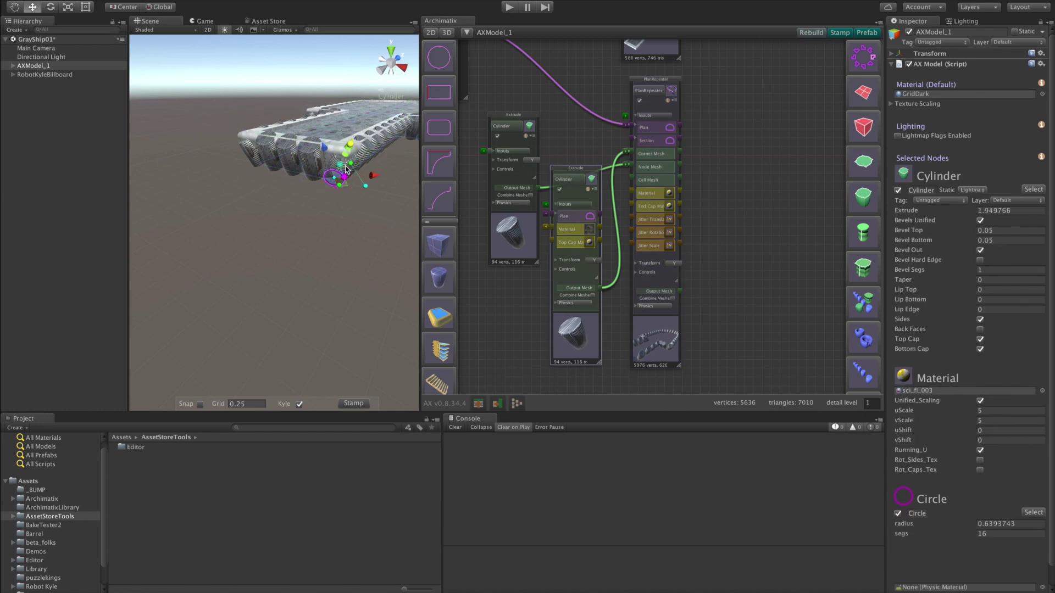
{"action": "key", "text": "shift+space"}
{"action": "left_click_drag", "start_coordinate": [346, 165], "coordinate": [268, 293], "text": "alt"}
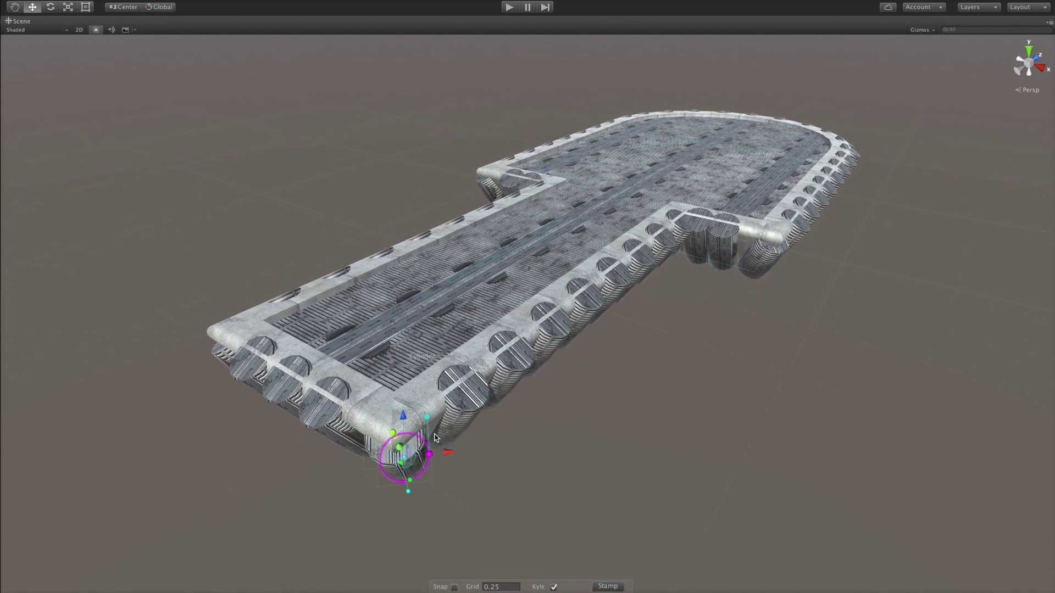
{"action": "left_click_drag", "start_coordinate": [431, 456], "coordinate": [517, 449]}
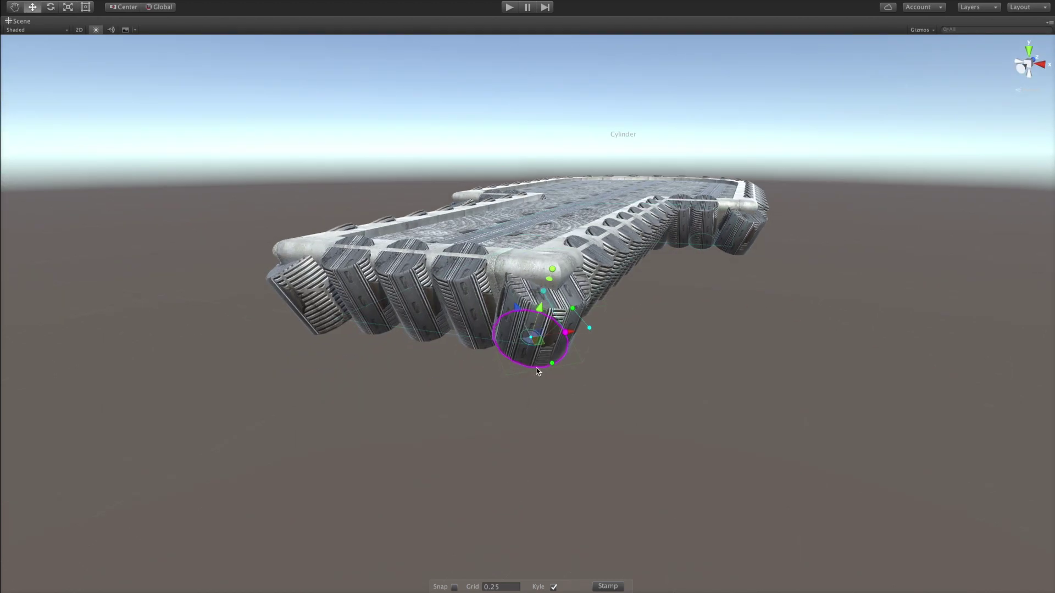
Rotate the corner cylinder so that it stands upright beneath the platform corner
{"action": "left_click_drag", "start_coordinate": [580, 416], "coordinate": [660, 375], "text": "alt"}
{"action": "left_click_drag", "start_coordinate": [587, 336], "coordinate": [583, 259]}
{"action": "left_click_drag", "start_coordinate": [657, 313], "coordinate": [619, 356], "text": "alt"}
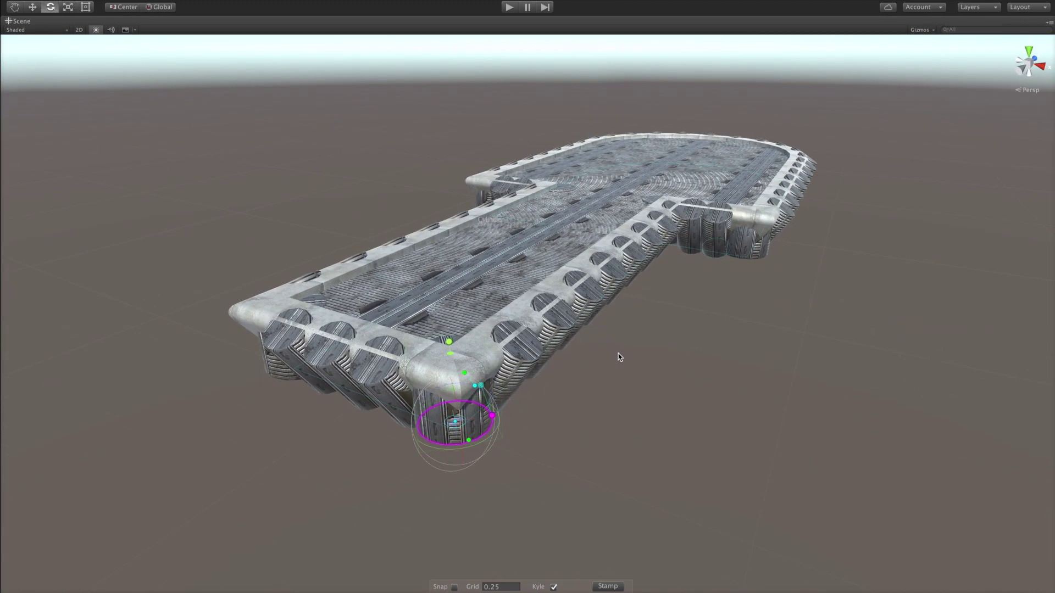
Widen the corner cylinder into a broad disc and reduce its extrusion to about 1.17
{"action": "key", "text": "f"}
{"action": "left_click_drag", "start_coordinate": [662, 412], "coordinate": [699, 383], "text": "alt"}
{"action": "left_click_drag", "start_coordinate": [651, 419], "coordinate": [840, 332]}
{"action": "scroll", "coordinate": [840, 331], "scroll_direction": "down", "scroll_amount": 10}
{"action": "left_click_drag", "start_coordinate": [603, 351], "coordinate": [699, 349]}
{"action": "left_click_drag", "start_coordinate": [634, 345], "coordinate": [555, 354]}
{"action": "left_click_drag", "start_coordinate": [528, 267], "coordinate": [512, 371]}
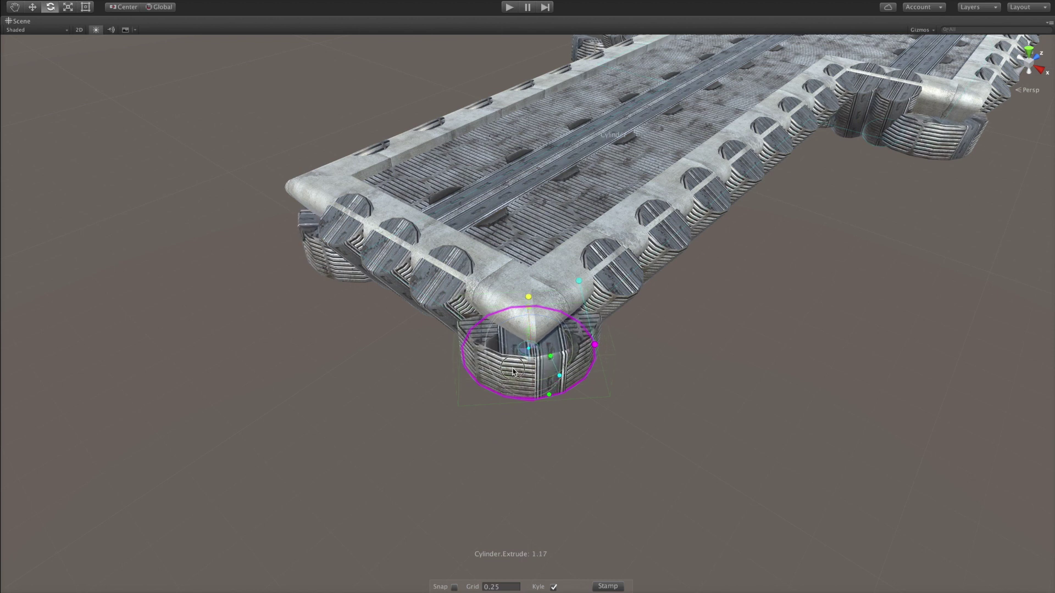
{"action": "left_click_drag", "start_coordinate": [569, 405], "coordinate": [615, 390], "text": "alt"}
{"action": "scroll", "coordinate": [576, 386], "scroll_direction": "up", "scroll_amount": 10}
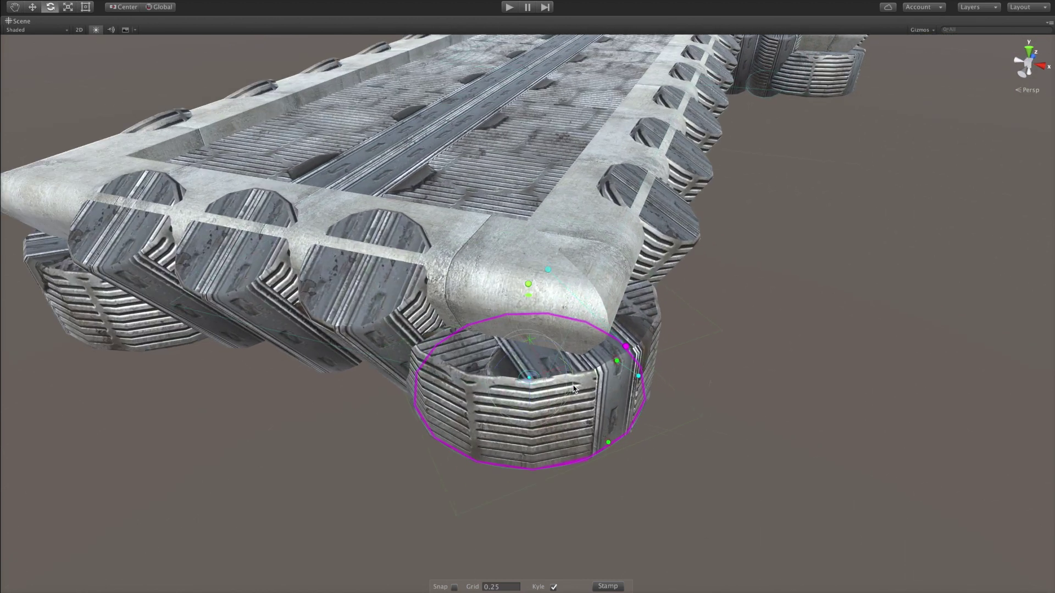
Increase the bevel on the corner cylinder to round off its lower edge
{"action": "scroll", "coordinate": [646, 489], "scroll_direction": "down", "scroll_amount": 5}
{"action": "left_click_drag", "start_coordinate": [608, 443], "coordinate": [617, 358]}
{"action": "scroll", "coordinate": [720, 417], "scroll_direction": "down", "scroll_amount": 5}
{"action": "left_click_drag", "start_coordinate": [718, 365], "coordinate": [607, 324], "text": "alt"}
Raise the corner cylinder slightly toward the platform and adjust its circle radius to about 1.52
{"action": "key", "text": "w"}
{"action": "left_click_drag", "start_coordinate": [526, 306], "coordinate": [529, 293]}
{"action": "left_click_drag", "start_coordinate": [790, 287], "coordinate": [728, 293], "text": "alt"}
{"action": "mouse_move", "coordinate": [576, 327]}
{"action": "left_mouse_down"}
{"action": "mouse_move", "coordinate": [597, 325]}
{"action": "mouse_move", "coordinate": [579, 325]}
{"action": "left_mouse_up"}
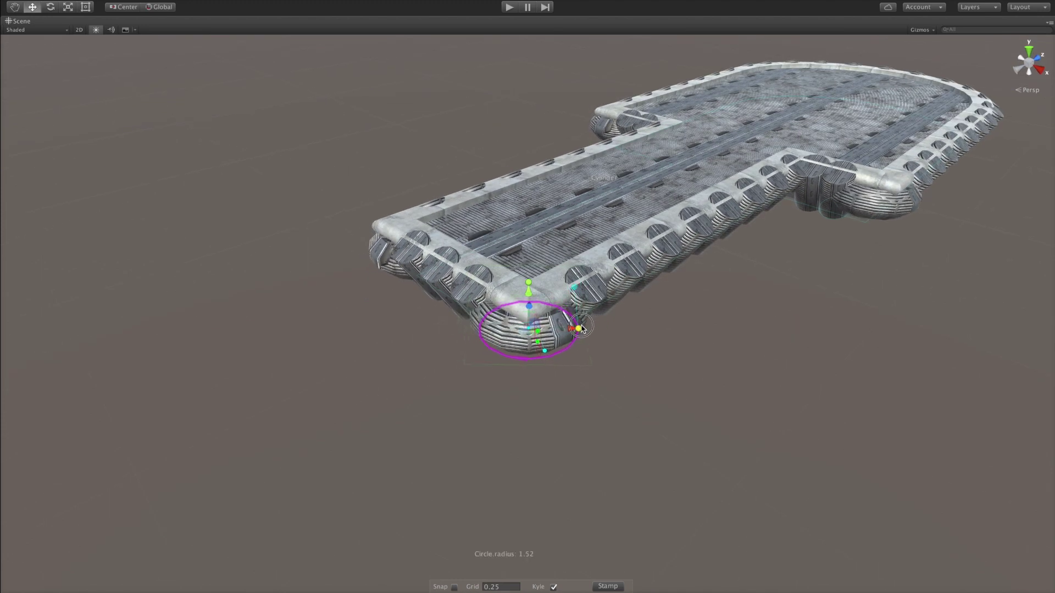
{"action": "scroll", "coordinate": [713, 315], "scroll_direction": "down", "scroll_amount": 3}
{"action": "left_click_drag", "start_coordinate": [714, 316], "coordinate": [721, 305], "text": "alt"}
Select the platform and frame it in the scene to check the whole model
{"action": "left_click", "coordinate": [792, 136]}
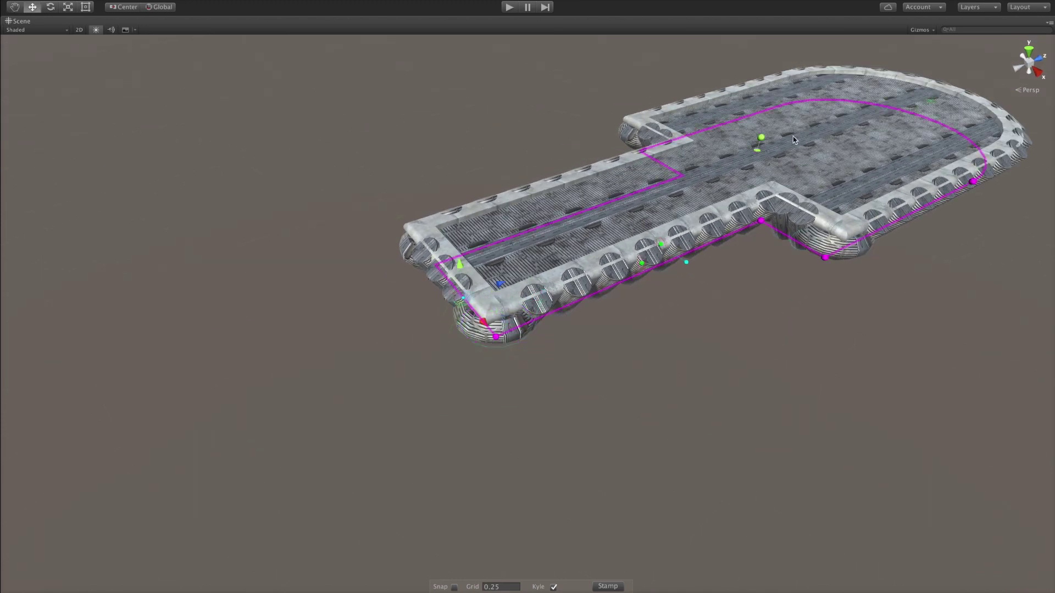
{"action": "key", "text": "f"}
{"action": "scroll", "coordinate": [790, 157], "scroll_direction": "up", "scroll_amount": 3}
{"action": "left_click_drag", "start_coordinate": [791, 161], "coordinate": [731, 198], "text": "alt"}
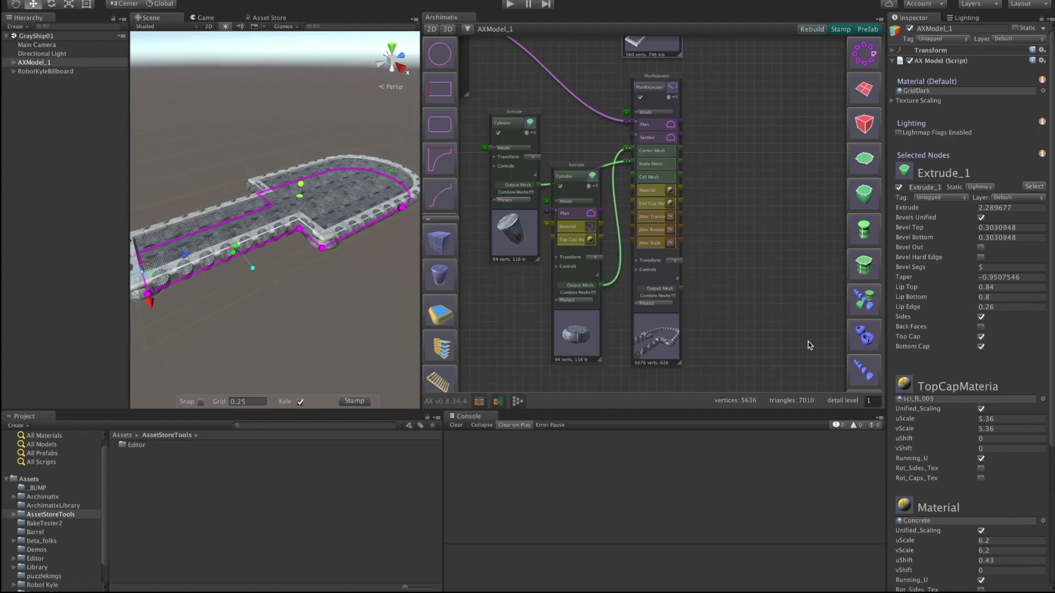
Spread out the graph nodes, placing both Cylinders beside the PlanRepeater and Extrude_1 above them
{"action": "scroll", "coordinate": [744, 249], "scroll_direction": "down", "scroll_amount": 5}
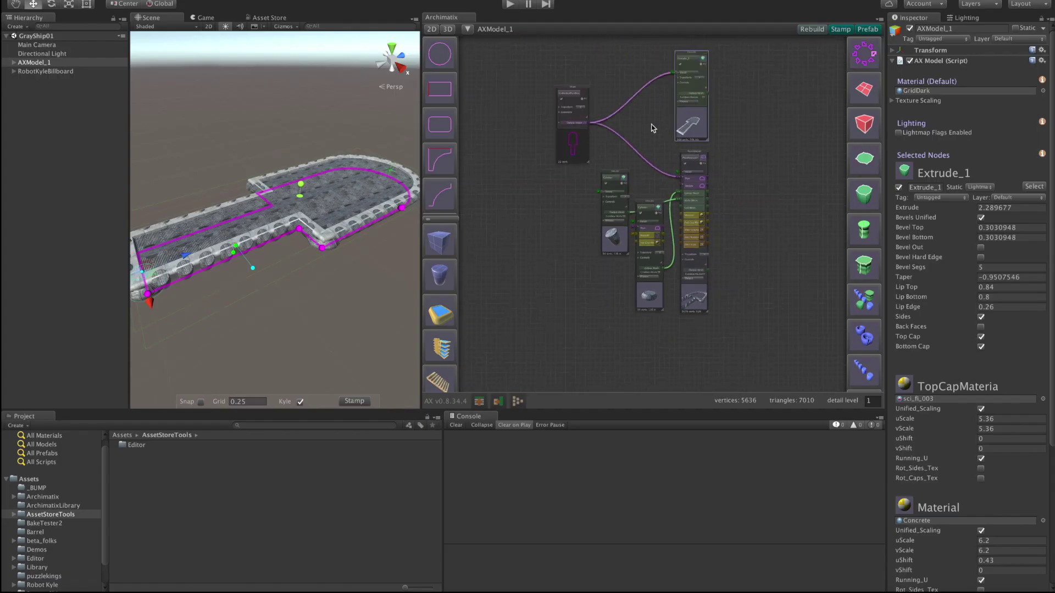
{"action": "middle_click_drag", "start_coordinate": [653, 127], "coordinate": [631, 158]}
{"action": "left_click_drag", "start_coordinate": [660, 160], "coordinate": [678, 120]}
{"action": "left_click_drag", "start_coordinate": [675, 328], "coordinate": [715, 303]}
{"action": "left_click_drag", "start_coordinate": [626, 323], "coordinate": [651, 258]}
{"action": "left_click_drag", "start_coordinate": [594, 270], "coordinate": [732, 298]}
{"action": "left_click_drag", "start_coordinate": [547, 175], "coordinate": [553, 161]}
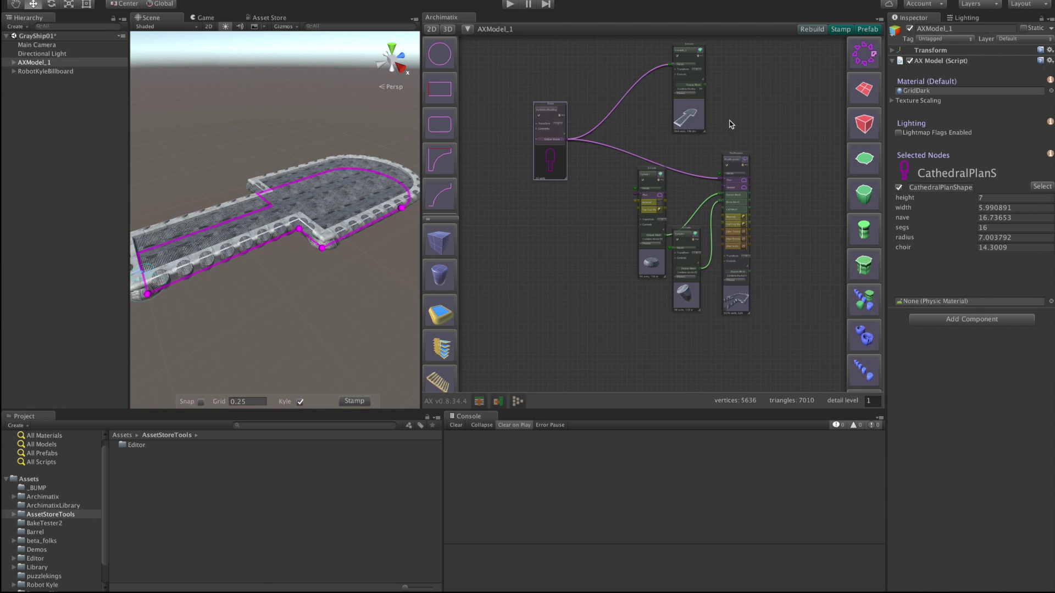
Group Extrude_1, both Cylinders and the PlanRepeater in a Grouper, and place the cathedral plan shape beside it
{"action": "left_click_drag", "start_coordinate": [610, 53], "coordinate": [769, 327]}
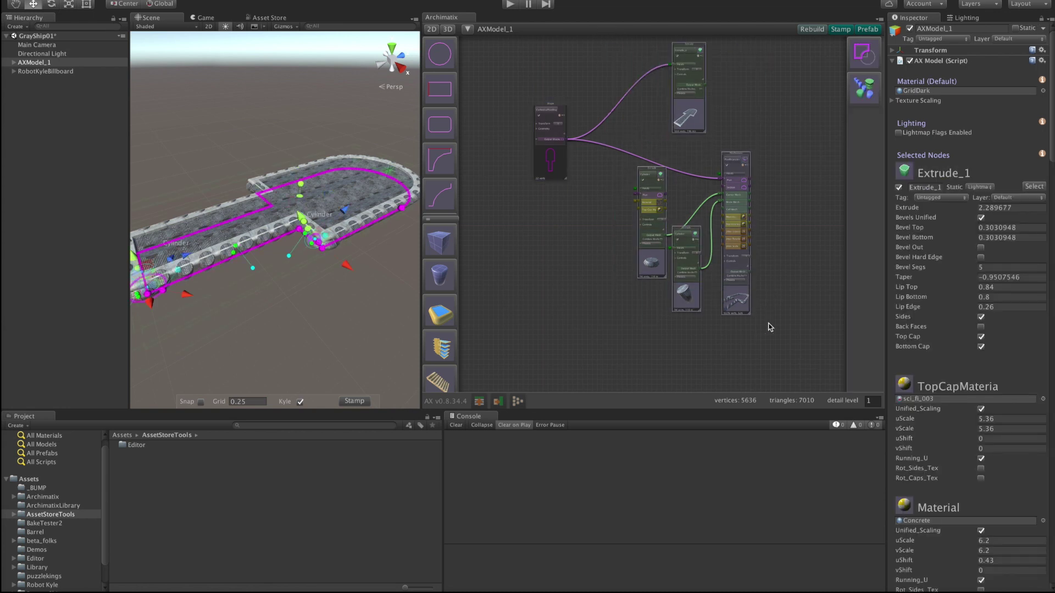
{"action": "left_click", "coordinate": [864, 90]}
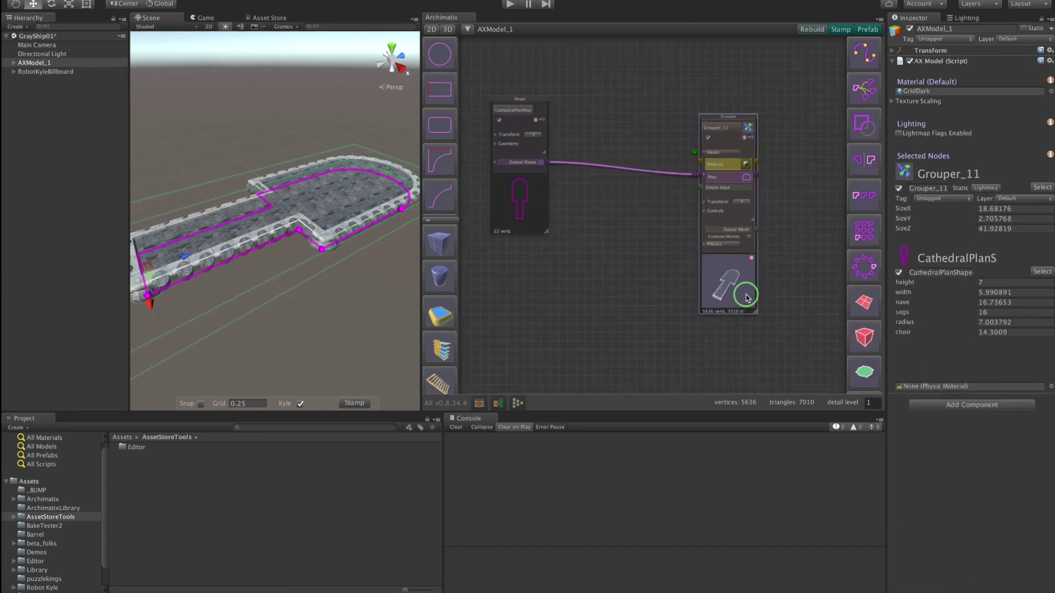
{"action": "left_click_drag", "start_coordinate": [526, 203], "coordinate": [535, 207]}
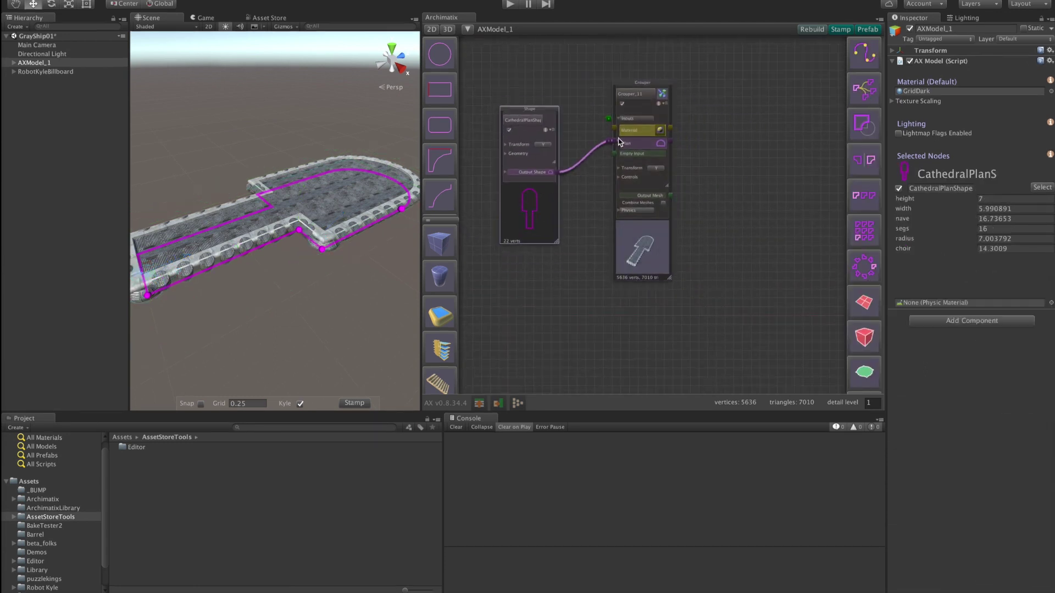
Open the Grouper and arrange the extrude, cylinder and repeater nodes inside it
{"action": "double_click", "coordinate": [639, 237]}
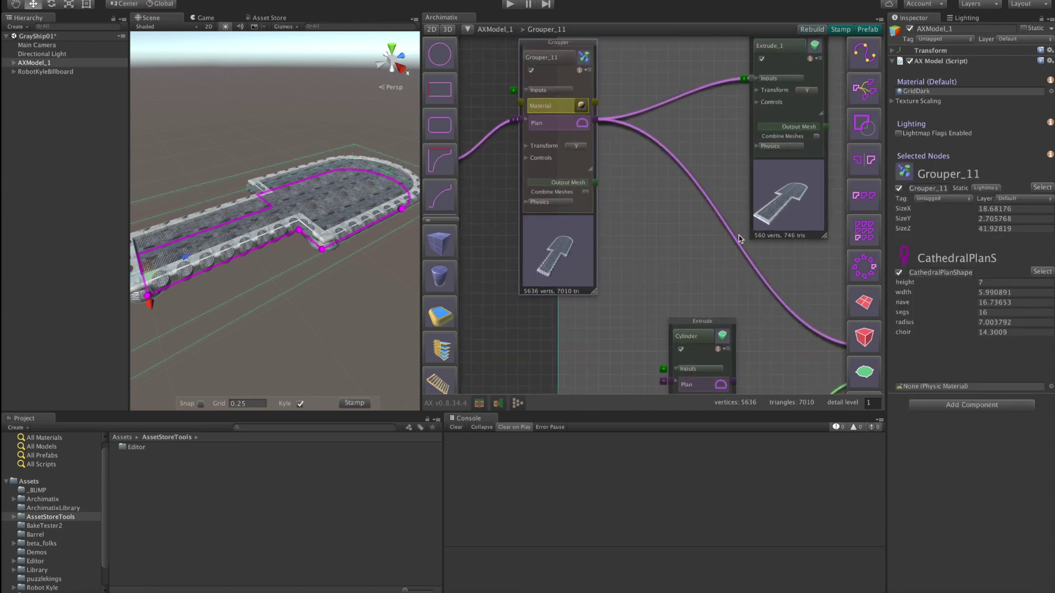
{"action": "scroll", "coordinate": [696, 256], "scroll_direction": "down", "scroll_amount": 5}
{"action": "left_click_drag", "start_coordinate": [696, 256], "coordinate": [606, 178]}
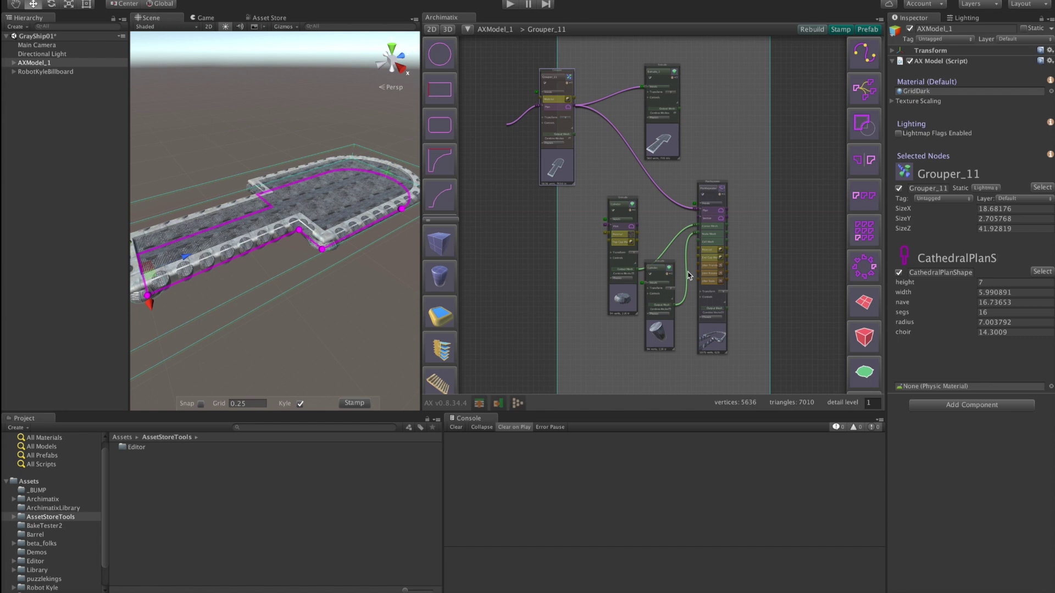
{"action": "left_click_drag", "start_coordinate": [715, 326], "coordinate": [778, 284]}
{"action": "left_click_drag", "start_coordinate": [585, 282], "coordinate": [732, 305]}
{"action": "left_click_drag", "start_coordinate": [653, 146], "coordinate": [714, 120]}
Close the Grouper, reopen it to view its contents, and return to the AXModel_1 level
{"action": "double_click", "coordinate": [561, 164]}
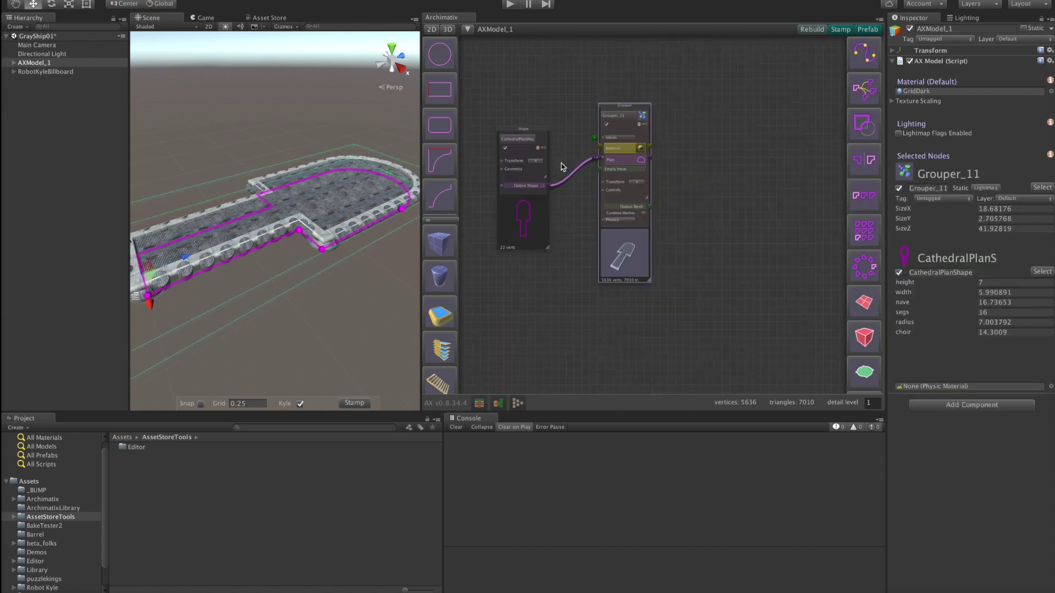
{"action": "double_click", "coordinate": [645, 277]}
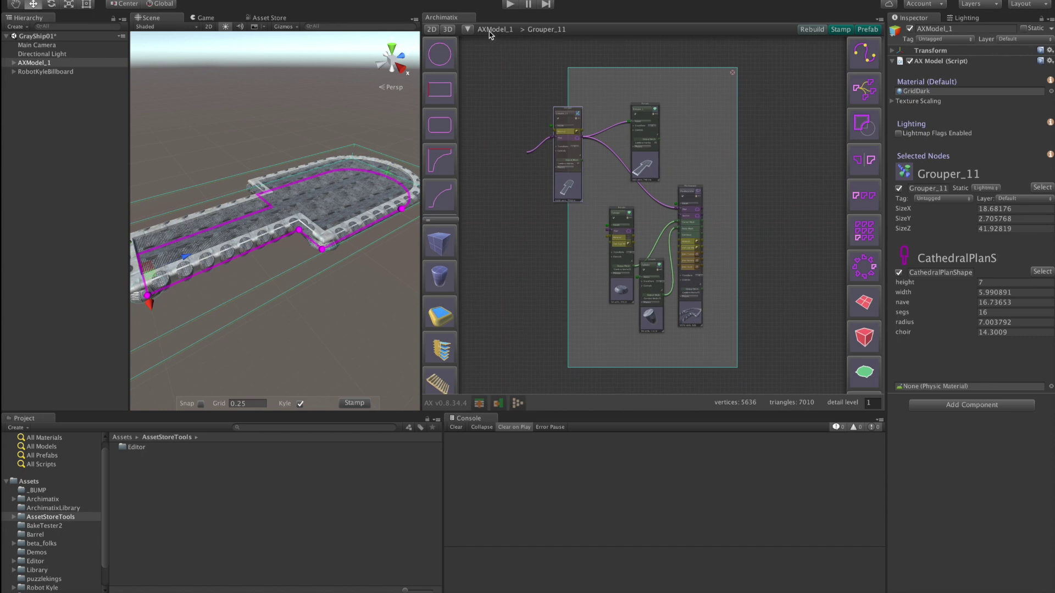
{"action": "left_click", "coordinate": [507, 30]}
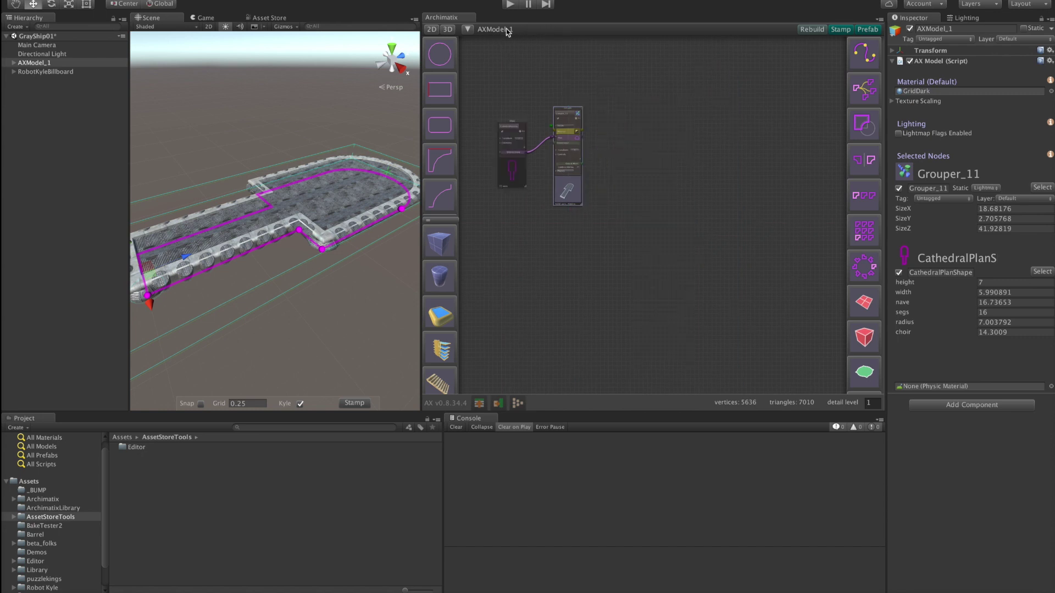
Move the cathedral plan shape node up beside the Grouper node to leave room for its connection
{"action": "left_click_drag", "start_coordinate": [482, 141], "coordinate": [523, 172]}
{"action": "scroll", "coordinate": [565, 176], "scroll_direction": "up", "scroll_amount": 10}
{"action": "left_click_drag", "start_coordinate": [585, 209], "coordinate": [576, 142]}
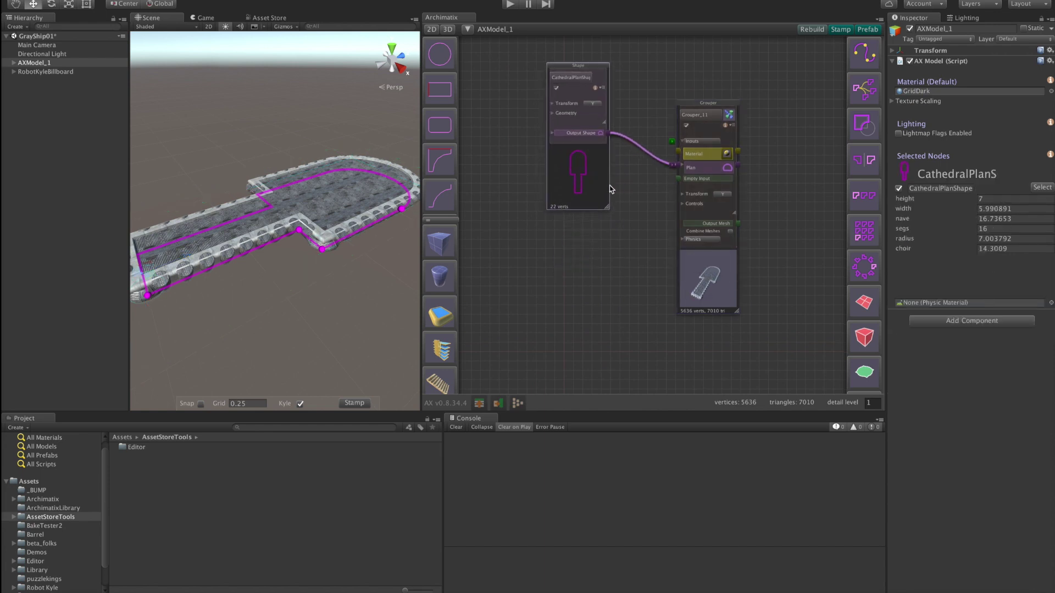
Add a House shape below the cathedral plan, lay it flat and enlarge it to about 16.3 high and 15.8 wide
{"action": "scroll", "coordinate": [444, 176], "scroll_direction": "down", "scroll_amount": 5}
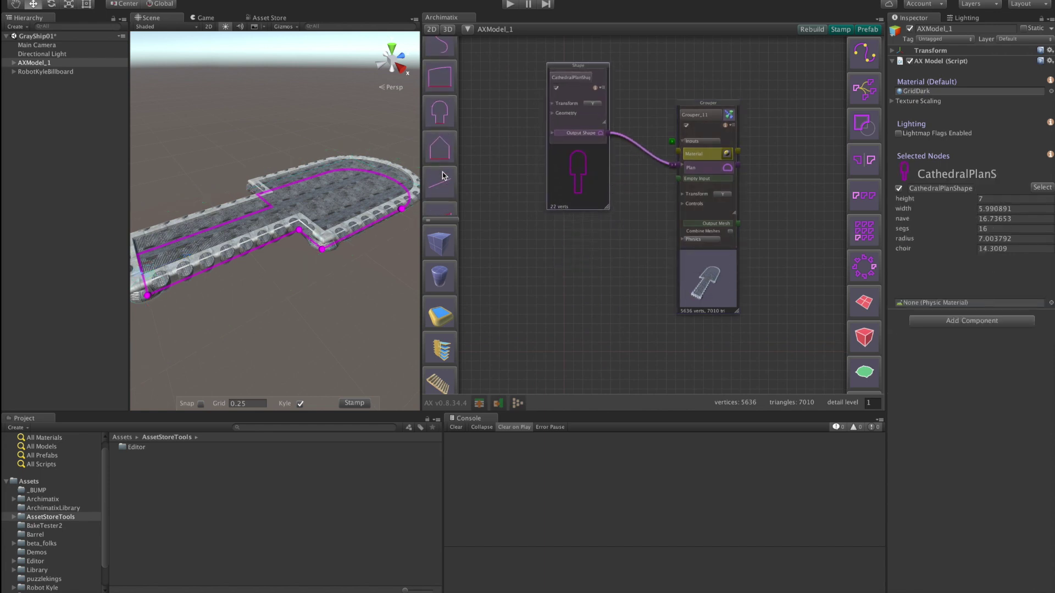
{"action": "left_click", "coordinate": [440, 148]}
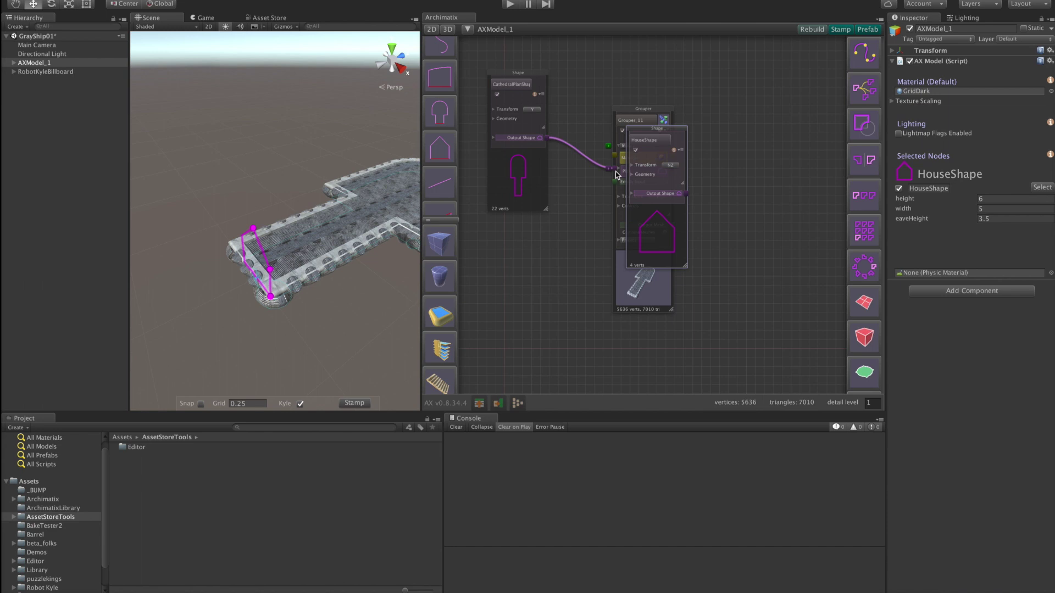
{"action": "left_click", "coordinate": [678, 166]}
{"action": "left_click_drag", "start_coordinate": [312, 288], "coordinate": [379, 299]}
{"action": "left_click_drag", "start_coordinate": [663, 281], "coordinate": [547, 317]}
Disconnect the cathedral plan from the Grouper and connect the House shape to the Grouper's Plan input
{"action": "left_click_drag", "start_coordinate": [632, 255], "coordinate": [687, 228]}
{"action": "left_click_drag", "start_coordinate": [495, 169], "coordinate": [495, 132]}
{"action": "left_click", "coordinate": [602, 122]}
{"action": "key", "text": "Delete"}
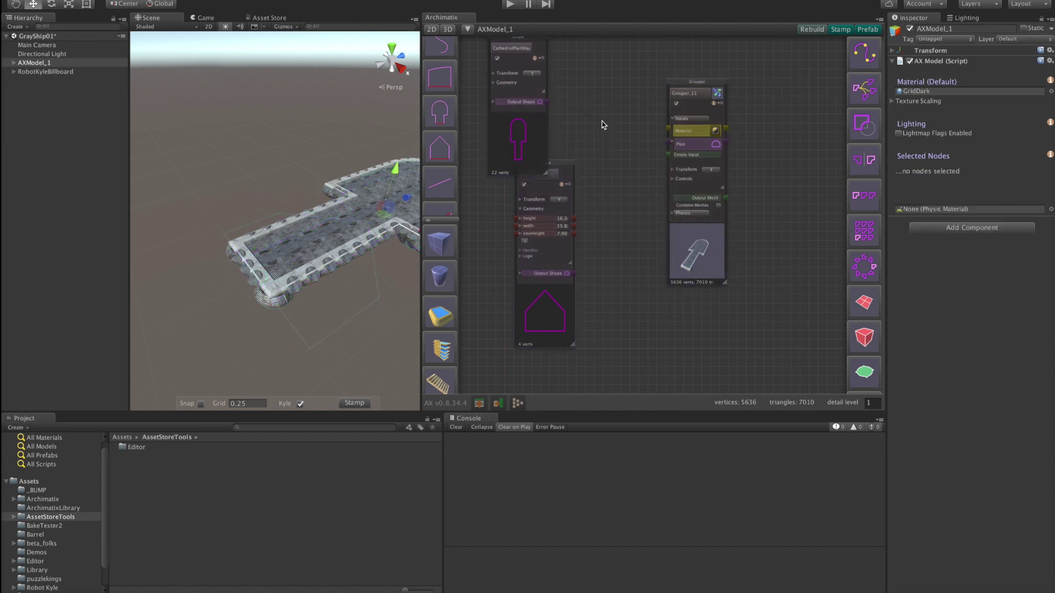
{"action": "left_click_drag", "start_coordinate": [575, 273], "coordinate": [668, 144]}
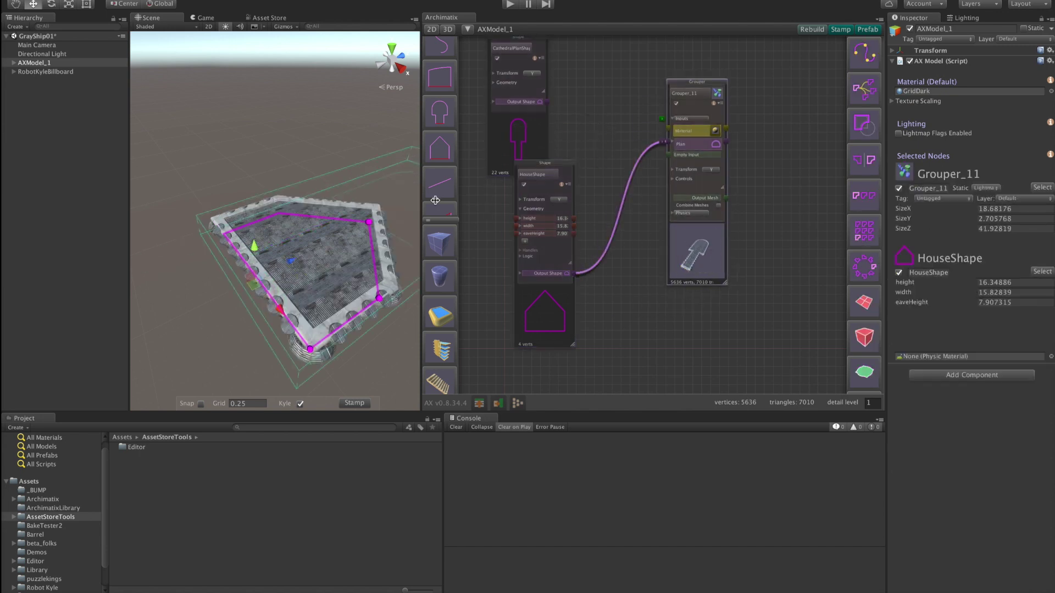
Reshape the House plan to about 17.3 high and 15.6 wide, with an eave height of about 7.4
{"action": "mouse_move", "coordinate": [370, 227]}
{"action": "left_mouse_down"}
{"action": "mouse_move", "coordinate": [349, 236]}
{"action": "mouse_move", "coordinate": [375, 223]}
{"action": "left_mouse_up"}
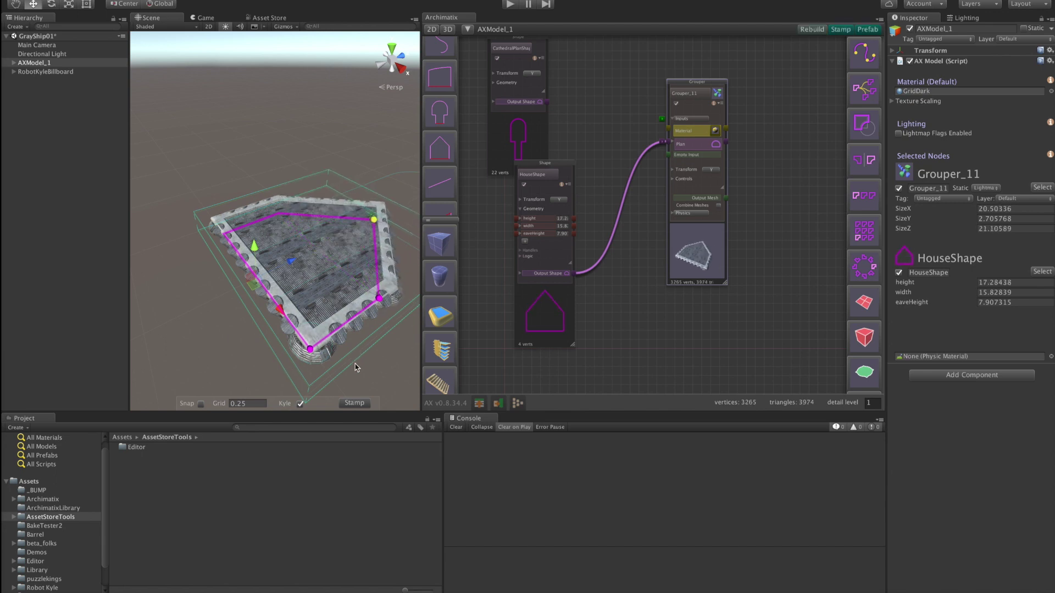
{"action": "middle_click_drag", "start_coordinate": [357, 365], "coordinate": [359, 334]}
{"action": "left_click_drag", "start_coordinate": [359, 334], "coordinate": [355, 305], "text": "alt"}
{"action": "left_click_drag", "start_coordinate": [367, 225], "coordinate": [359, 234]}
Delete the House shape and reconnect the cathedral plan shape to the Grouper's Plan input
{"action": "left_click", "coordinate": [554, 317]}
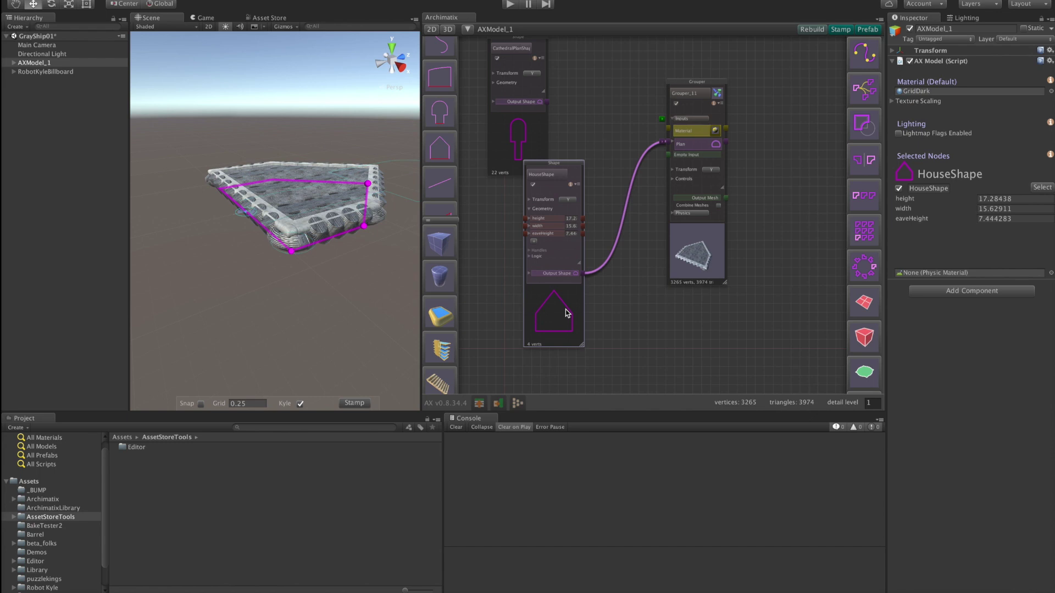
{"action": "key", "text": "Delete"}
{"action": "left_click_drag", "start_coordinate": [523, 133], "coordinate": [647, 154]}
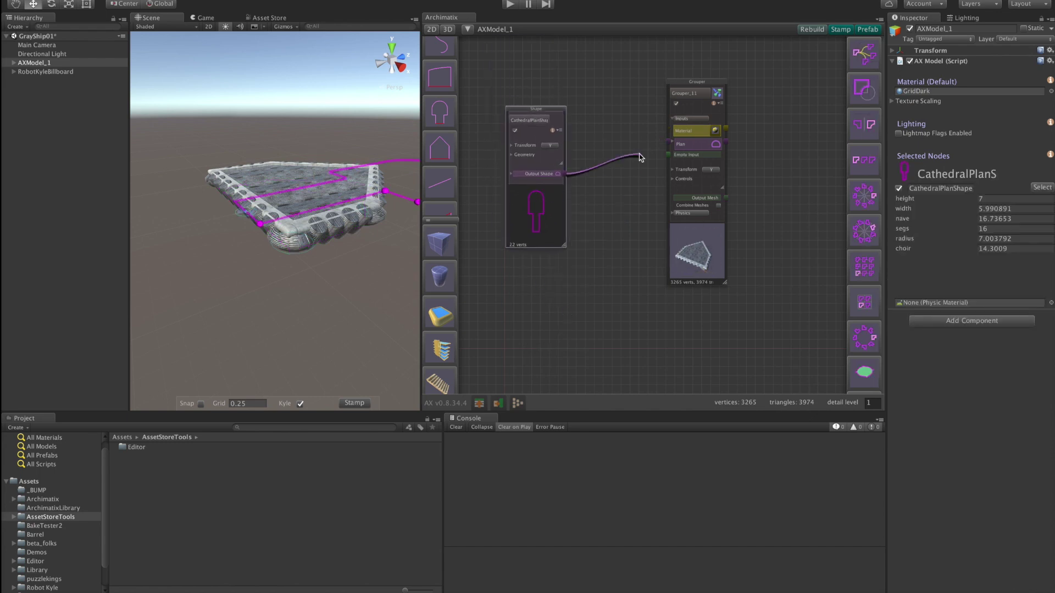
{"action": "left_click_drag", "start_coordinate": [647, 154], "coordinate": [672, 144]}
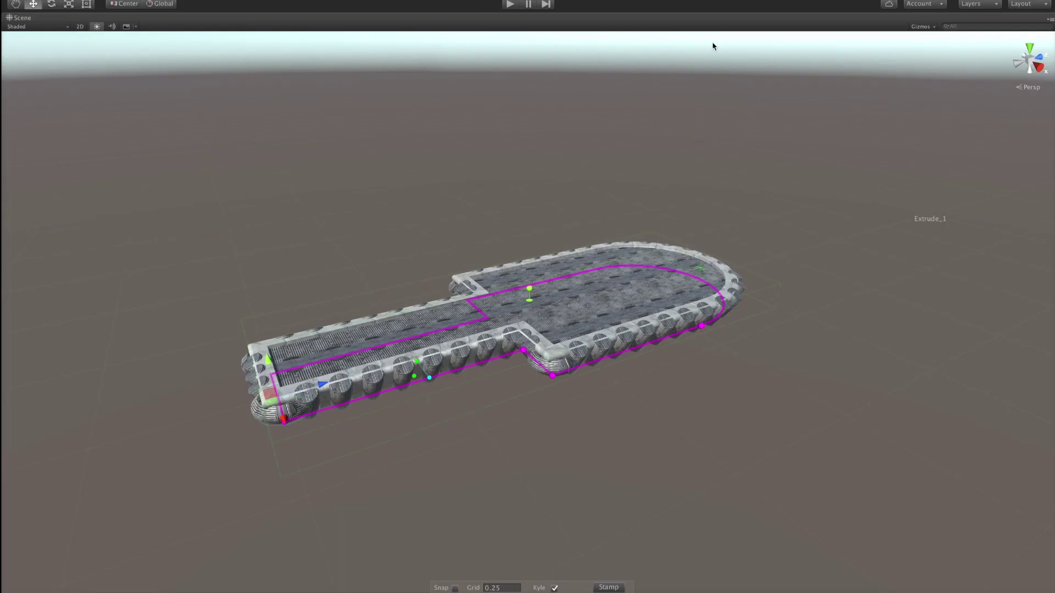
{"action": "scroll", "coordinate": [582, 235], "scroll_direction": "up", "scroll_amount": 5}
{"action": "left_click_drag", "start_coordinate": [505, 173], "coordinate": [562, 145], "text": "alt"}
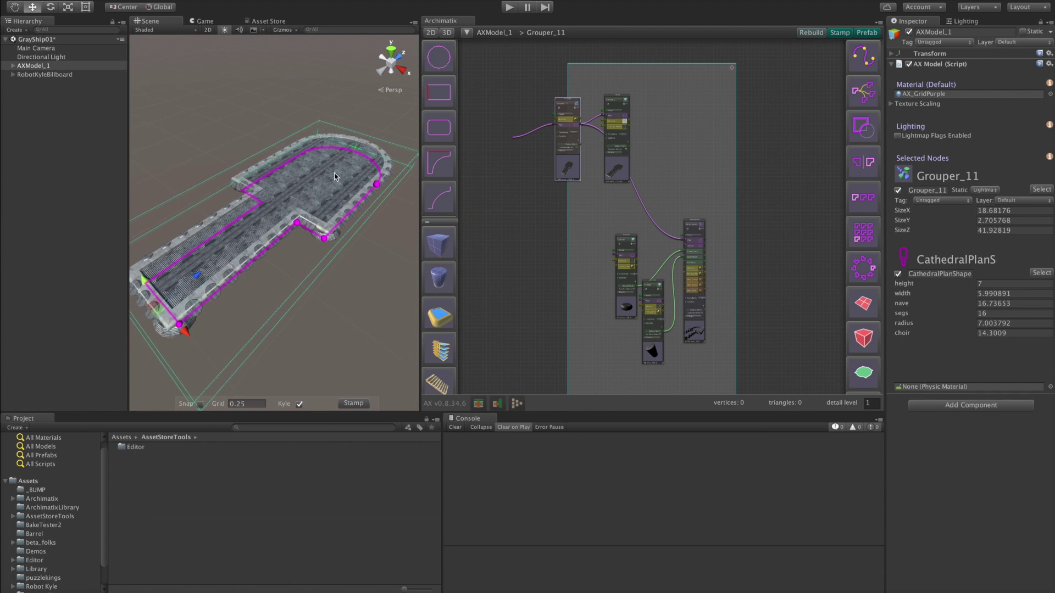
Add a new Grouper beside Extrude_1 inside Grouper_11 and name it Bridge
{"action": "left_click_drag", "start_coordinate": [248, 302], "coordinate": [313, 229], "text": "alt"}
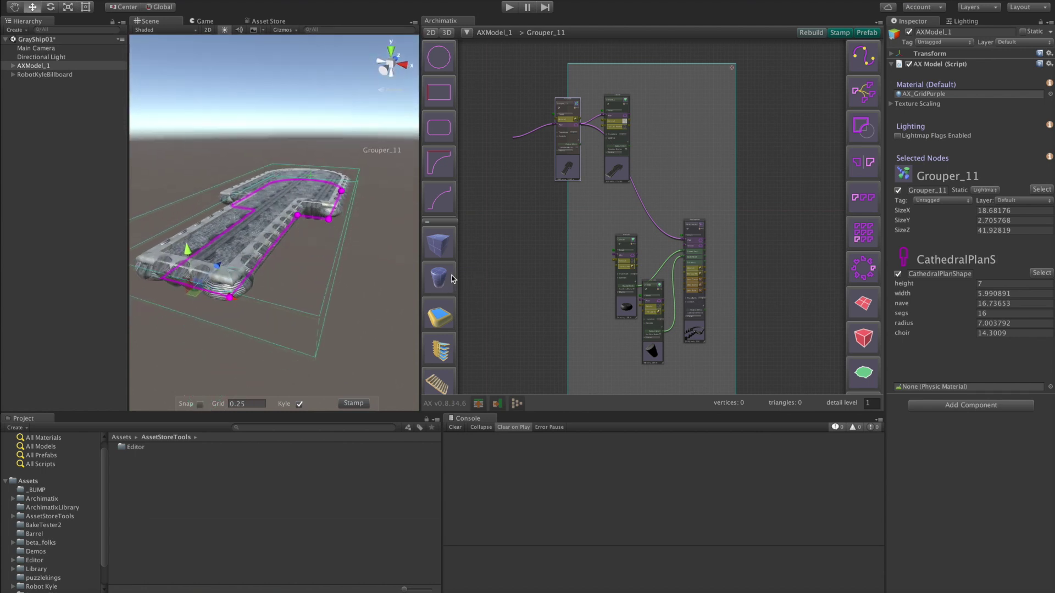
{"action": "scroll", "coordinate": [853, 270], "scroll_direction": "down", "scroll_amount": 5}
{"action": "left_click", "coordinate": [708, 153]}
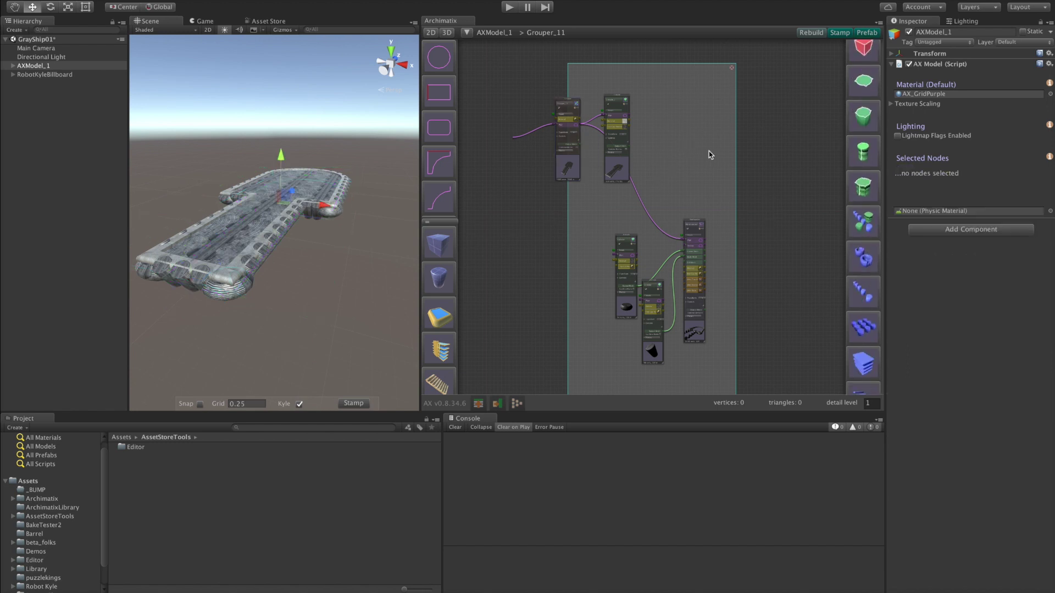
{"action": "left_click", "coordinate": [863, 221]}
{"action": "left_click_drag", "start_coordinate": [683, 120], "coordinate": [698, 103]}
{"action": "middle_click_drag", "start_coordinate": [635, 79], "coordinate": [614, 219]}
{"action": "left_click", "coordinate": [672, 133]}
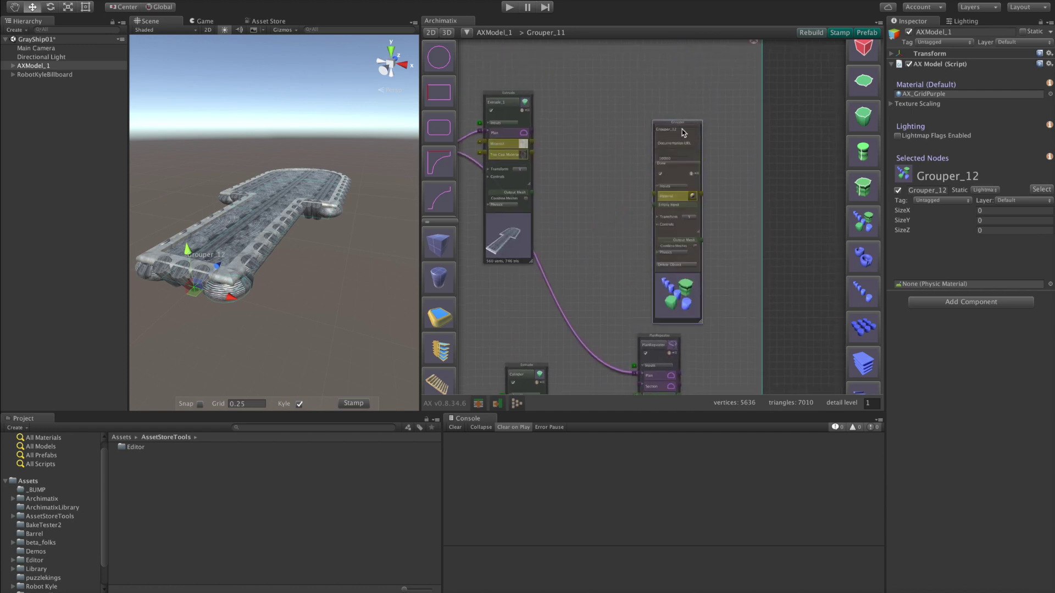
{"action": "type", "text": "Bridge"}
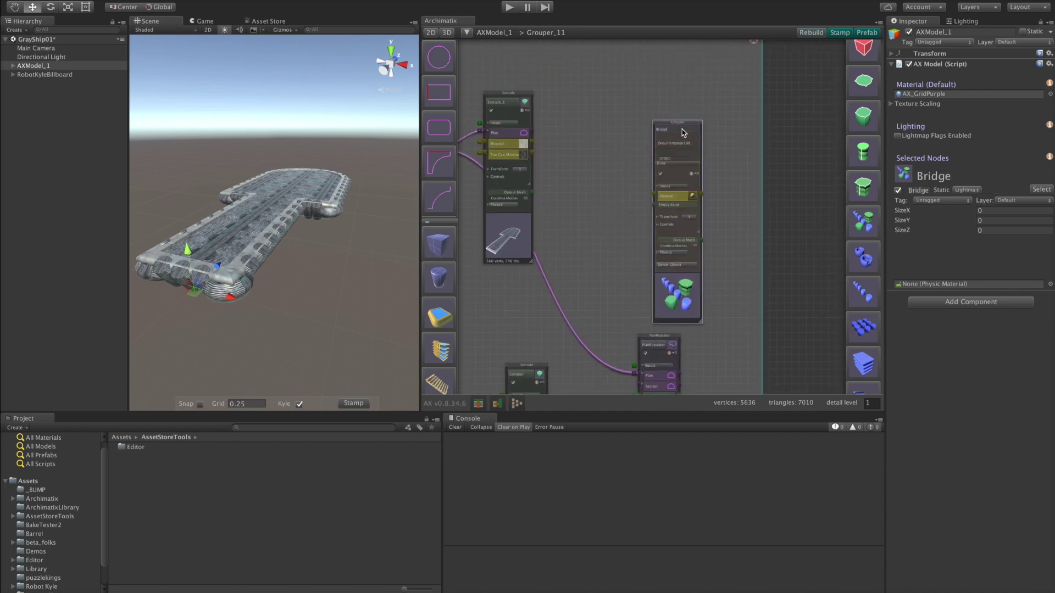
{"action": "key", "text": "Return"}
Move the empty Bridge group onto the middle of the platform's wide deck
{"action": "scroll", "coordinate": [681, 131], "scroll_direction": "up", "scroll_amount": 3}
{"action": "scroll", "coordinate": [661, 192], "scroll_direction": "down", "scroll_amount": 4}
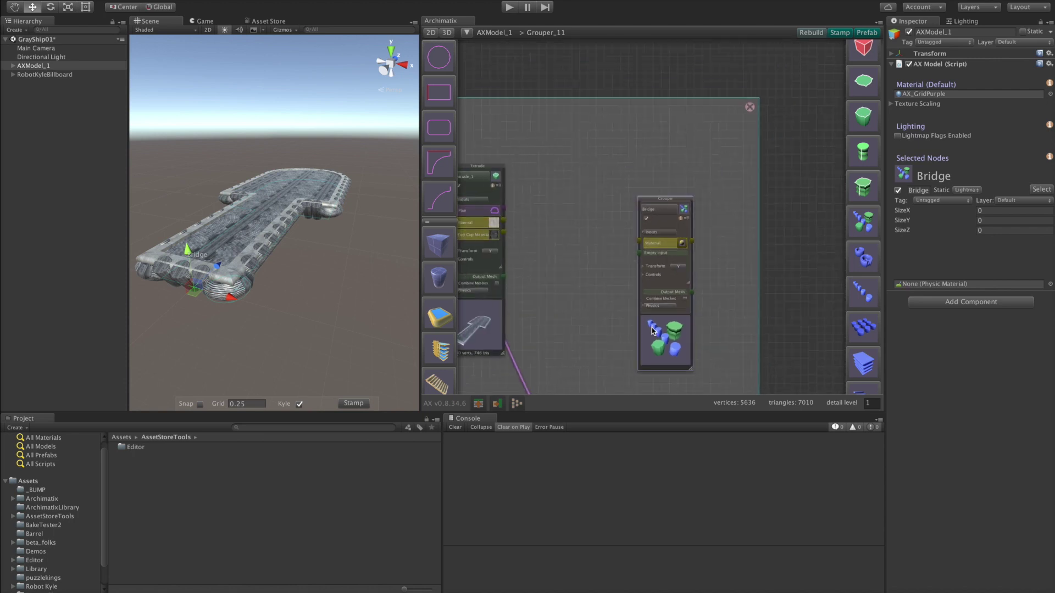
{"action": "left_click_drag", "start_coordinate": [218, 267], "coordinate": [319, 169]}
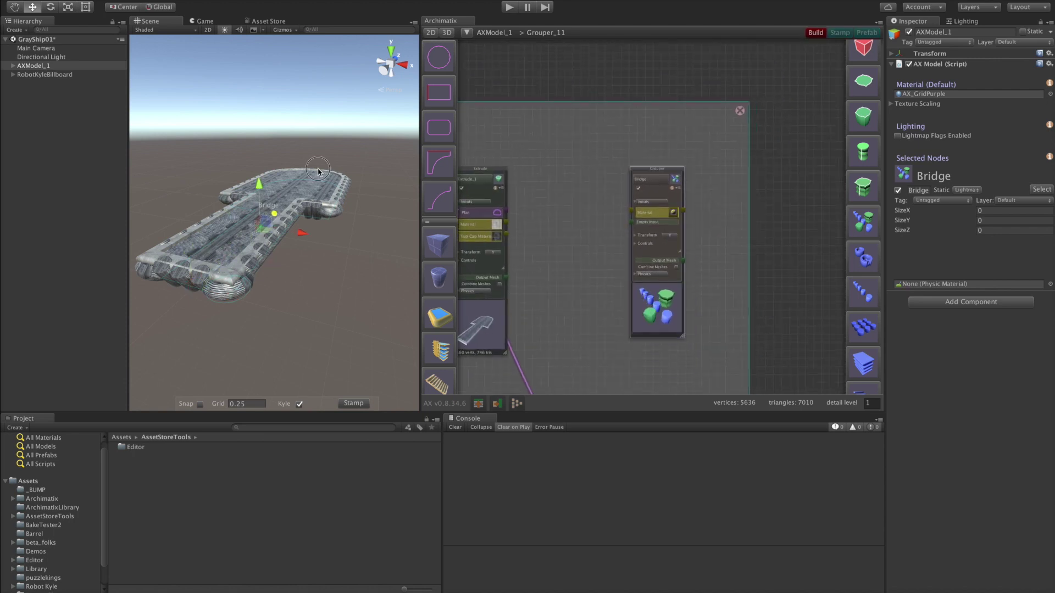
{"action": "left_click_drag", "start_coordinate": [337, 268], "coordinate": [121, 314], "text": "alt"}
{"action": "left_click_drag", "start_coordinate": [291, 216], "coordinate": [450, 294]}
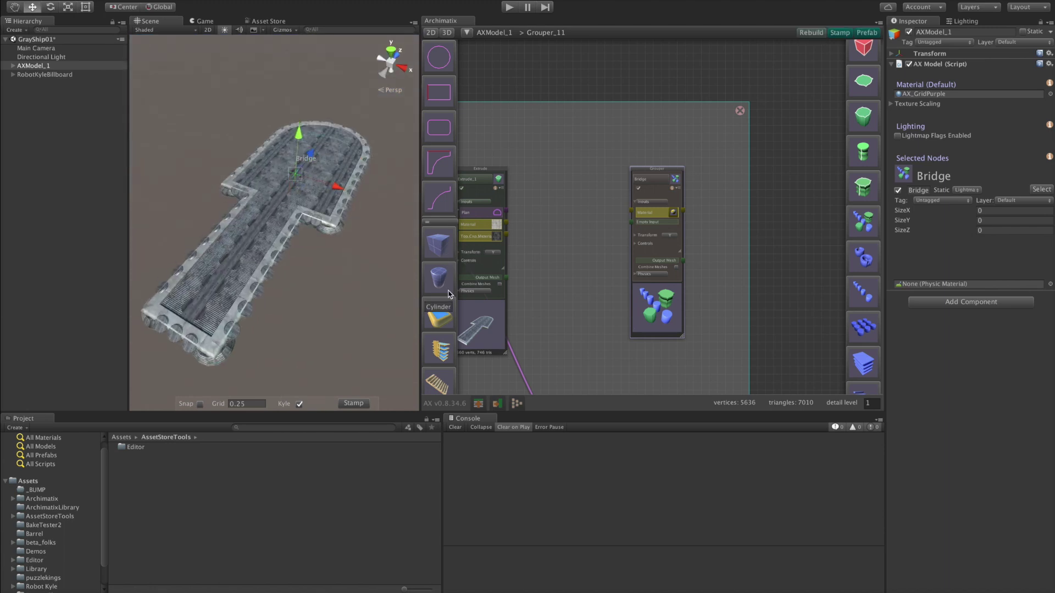
Open the Bridge group and add a Cylinder inside it
{"action": "double_click", "coordinate": [659, 310]}
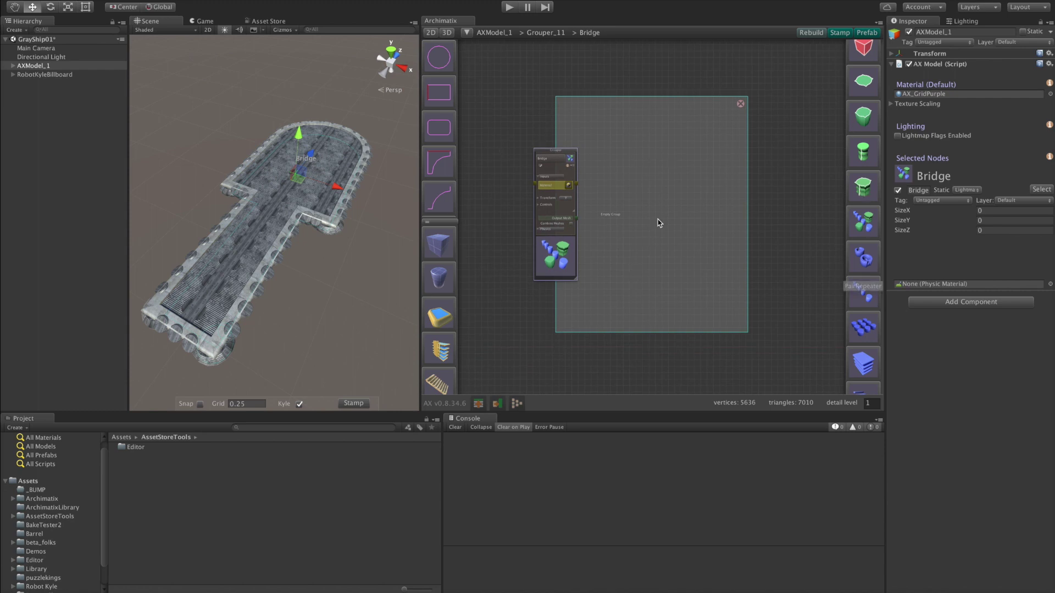
{"action": "left_click", "coordinate": [440, 278]}
{"action": "left_click_drag", "start_coordinate": [351, 234], "coordinate": [83, 223], "text": "alt"}
{"action": "mouse_move", "coordinate": [648, 289]}
{"action": "left_mouse_down"}
{"action": "mouse_move", "coordinate": [658, 260]}
{"action": "mouse_move", "coordinate": [657, 273]}
{"action": "left_mouse_up"}
Move the Bridge group with its cylinder along the deck towards the platform's rounded end
{"action": "left_click", "coordinate": [554, 274]}
{"action": "left_click_drag", "start_coordinate": [311, 254], "coordinate": [350, 273]}
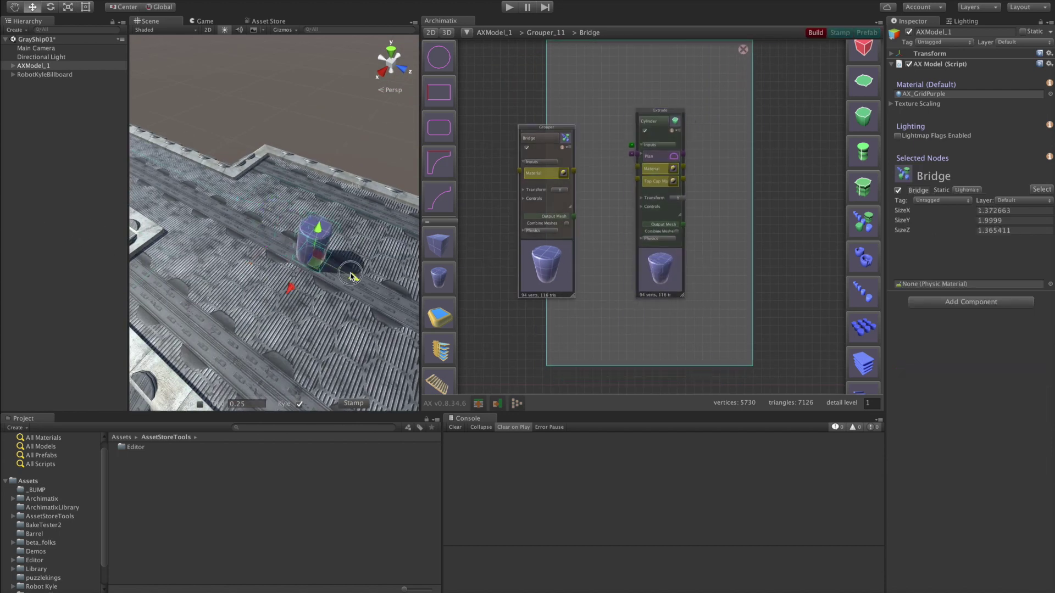
{"action": "scroll", "coordinate": [368, 275], "scroll_direction": "down", "scroll_amount": 8}
{"action": "left_click_drag", "start_coordinate": [374, 273], "coordinate": [373, 271]}
Reshape the Bridge cylinder into a flat disc with a radius of about 2.41 and an extrusion of about 0.45
{"action": "left_click", "coordinate": [662, 271]}
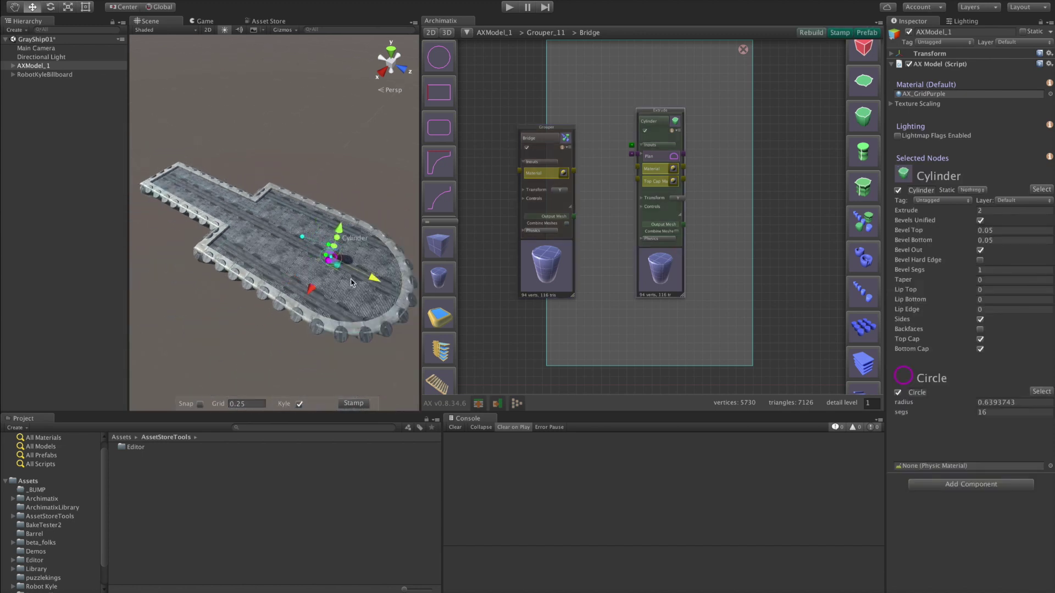
{"action": "key", "text": "f"}
{"action": "scroll", "coordinate": [276, 341], "scroll_direction": "down", "scroll_amount": 5}
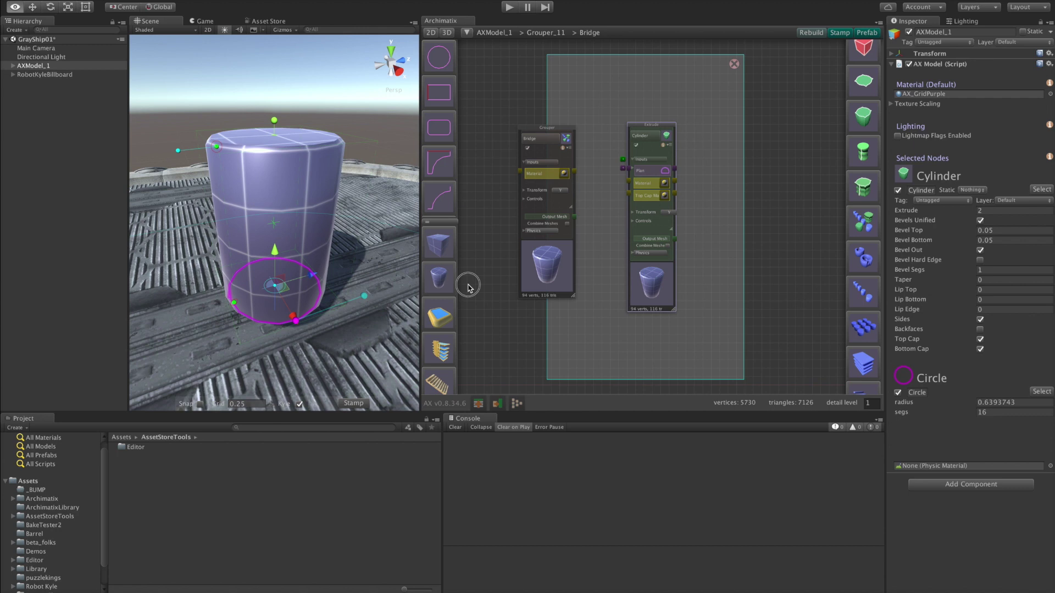
{"action": "left_click_drag", "start_coordinate": [297, 261], "coordinate": [372, 287]}
{"action": "left_click_drag", "start_coordinate": [274, 183], "coordinate": [276, 270]}
{"action": "left_click_drag", "start_coordinate": [652, 284], "coordinate": [697, 265]}
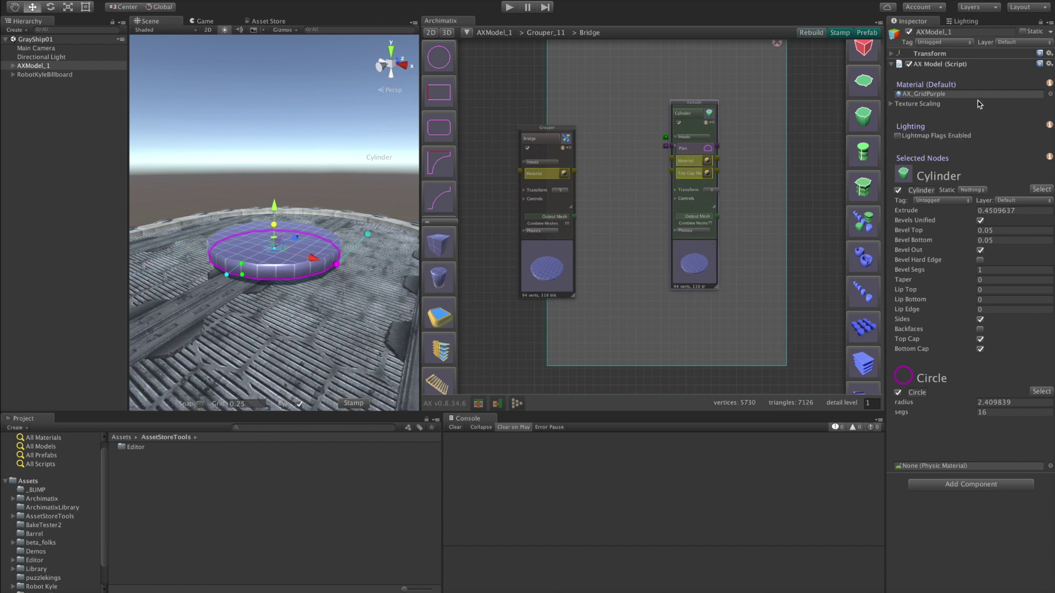
Set the model's default material to Concrete
{"action": "scroll", "coordinate": [703, 155], "scroll_direction": "up", "scroll_amount": 3}
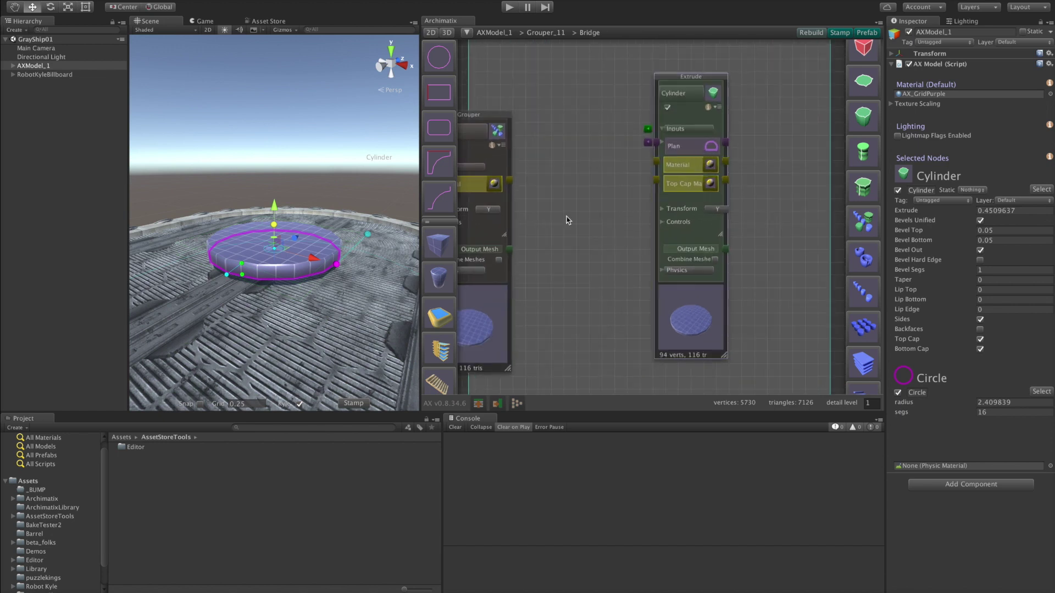
{"action": "scroll", "coordinate": [567, 220], "scroll_direction": "down", "scroll_amount": 3}
{"action": "middle_click_drag", "start_coordinate": [580, 216], "coordinate": [689, 213]}
{"action": "scroll", "coordinate": [622, 173], "scroll_direction": "up", "scroll_amount": 3}
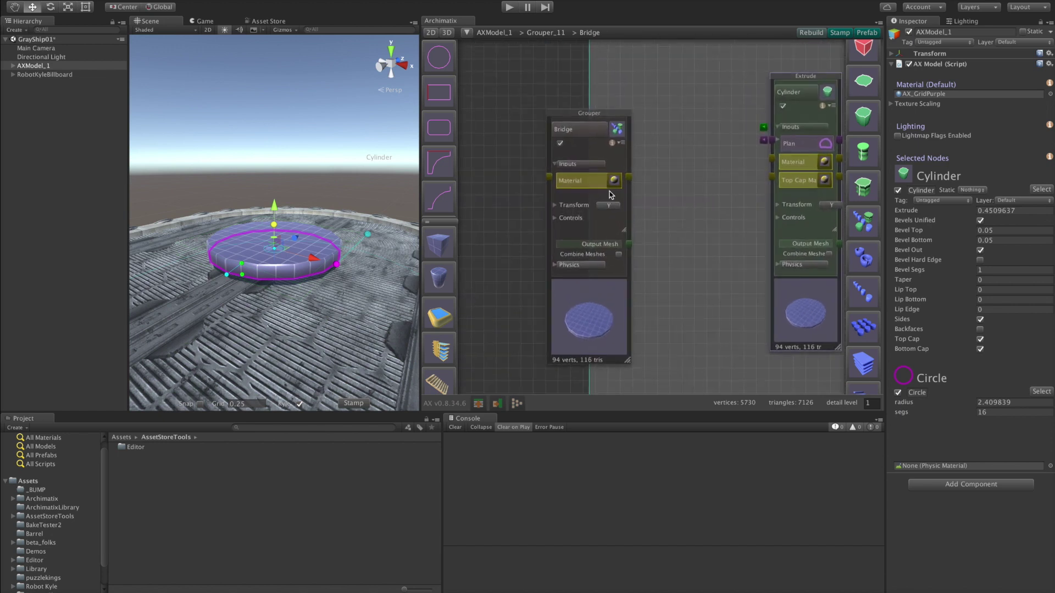
{"action": "scroll", "coordinate": [684, 249], "scroll_direction": "down", "scroll_amount": 5}
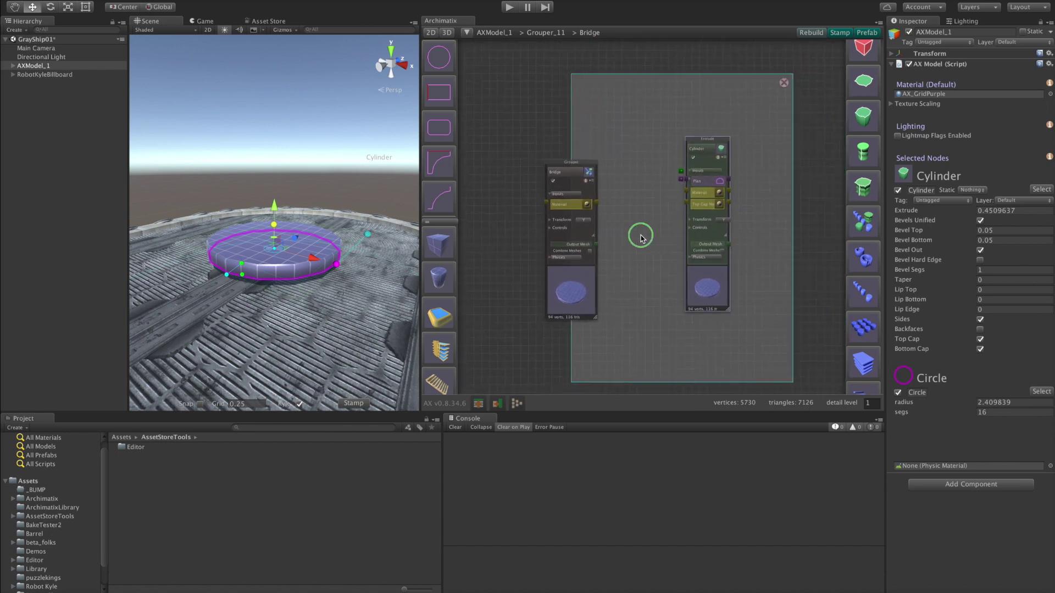
{"action": "left_click", "coordinate": [1050, 95]}
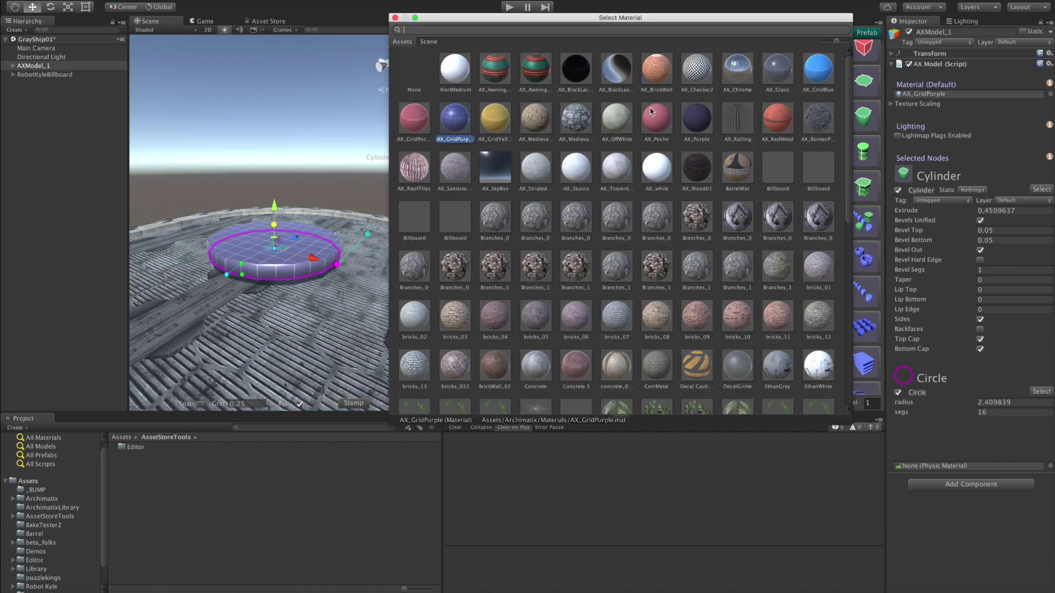
{"action": "scroll", "coordinate": [546, 213], "scroll_direction": "down", "scroll_amount": 10}
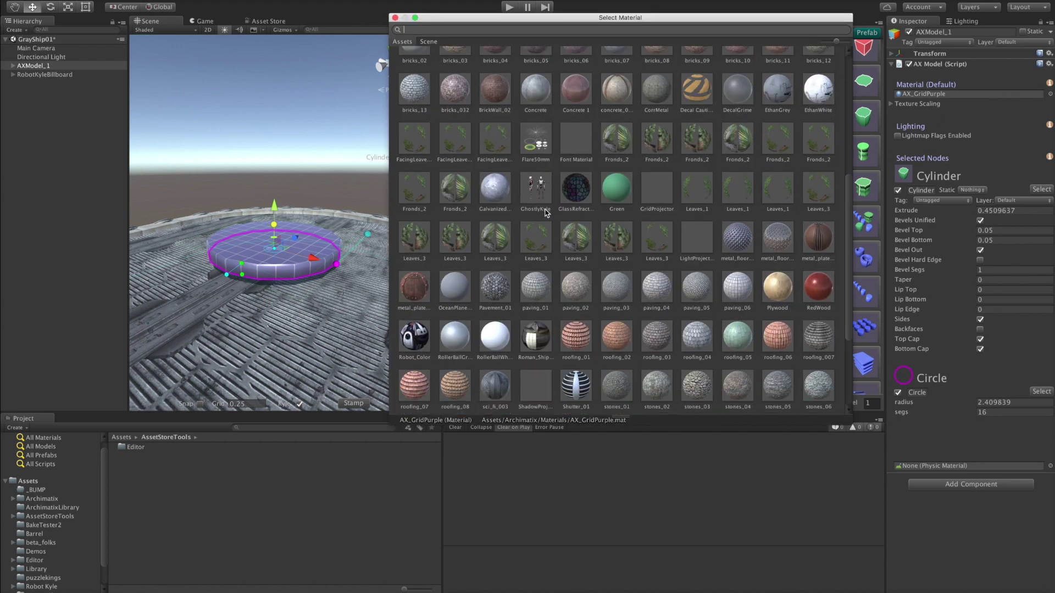
{"action": "double_click", "coordinate": [525, 69]}
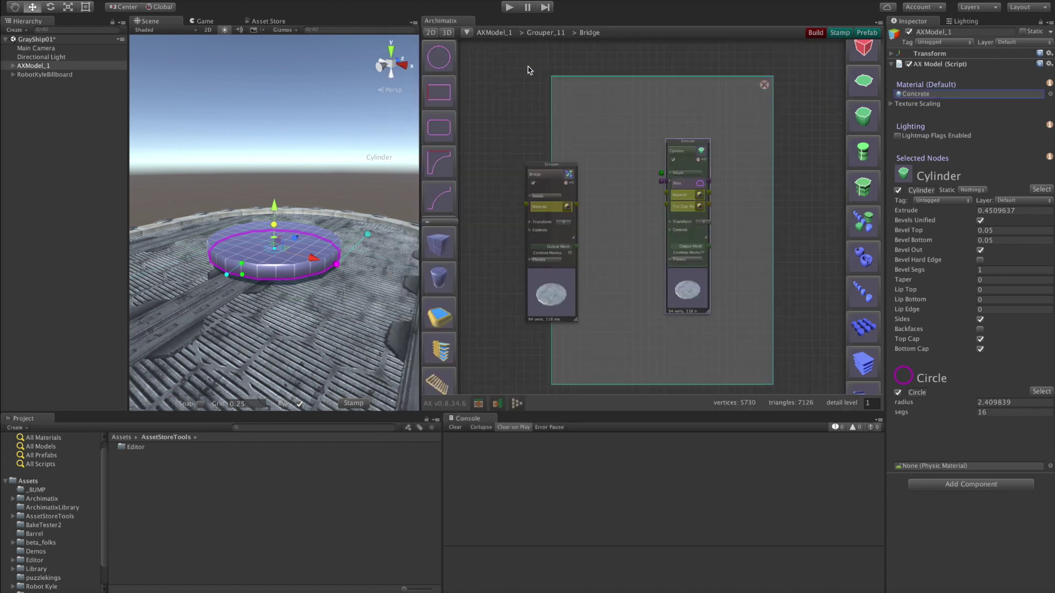
Adjust the concrete cylinder's height on the deck and move its node upwards in the Bridge group
{"action": "left_click_drag", "start_coordinate": [385, 291], "coordinate": [6, 300], "text": "alt"}
{"action": "left_click_drag", "start_coordinate": [274, 198], "coordinate": [508, 327]}
{"action": "left_click_drag", "start_coordinate": [692, 297], "coordinate": [699, 281]}
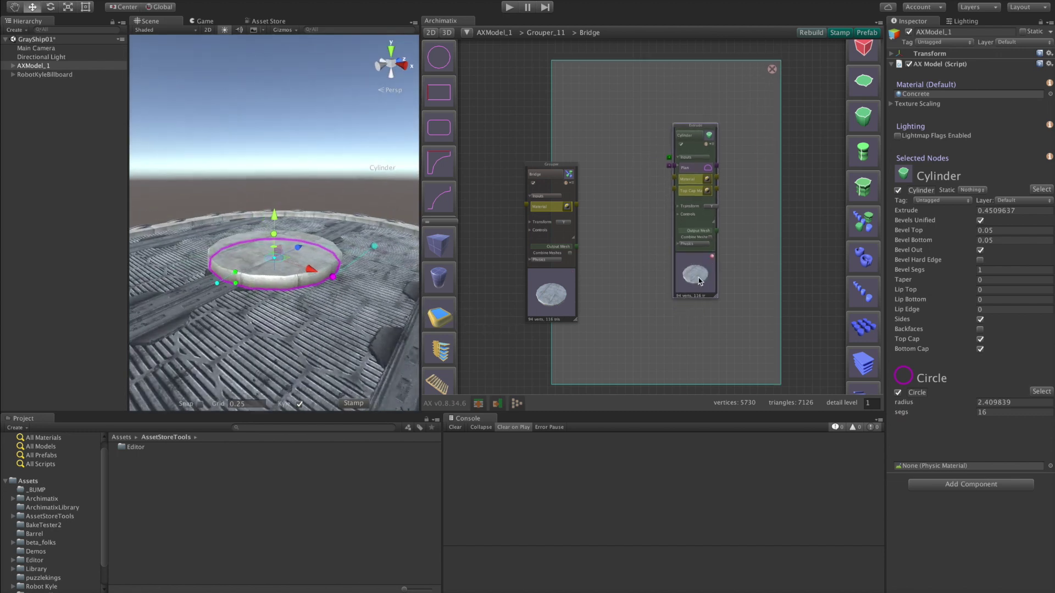
Add a DomeMolding shape beside the Bridge cylinder node and Lathe it into a 360-degree dome
{"action": "scroll", "coordinate": [446, 174], "scroll_direction": "down", "scroll_amount": 10}
{"action": "scroll", "coordinate": [446, 168], "scroll_direction": "up", "scroll_amount": 1}
{"action": "left_click", "coordinate": [445, 183]}
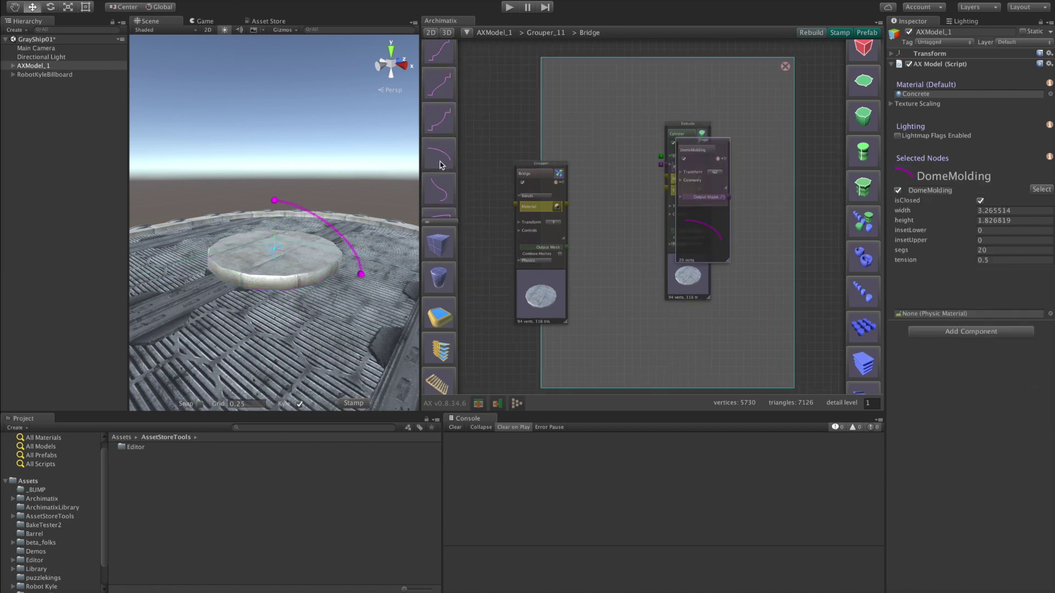
{"action": "middle_click_drag", "start_coordinate": [648, 349], "coordinate": [574, 292]}
{"action": "left_click_drag", "start_coordinate": [679, 240], "coordinate": [863, 246]}
{"action": "left_click", "coordinate": [864, 246]}
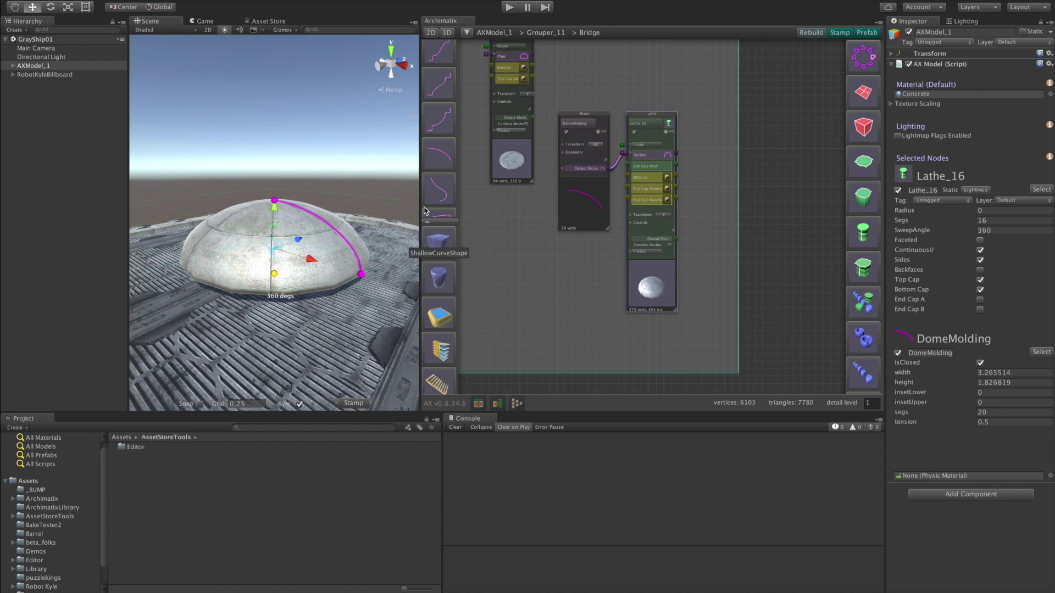
Narrow and flatten the dome's profile curve in the enlarged scene view and increase the lathe radius
{"action": "key", "text": "shift+space"}
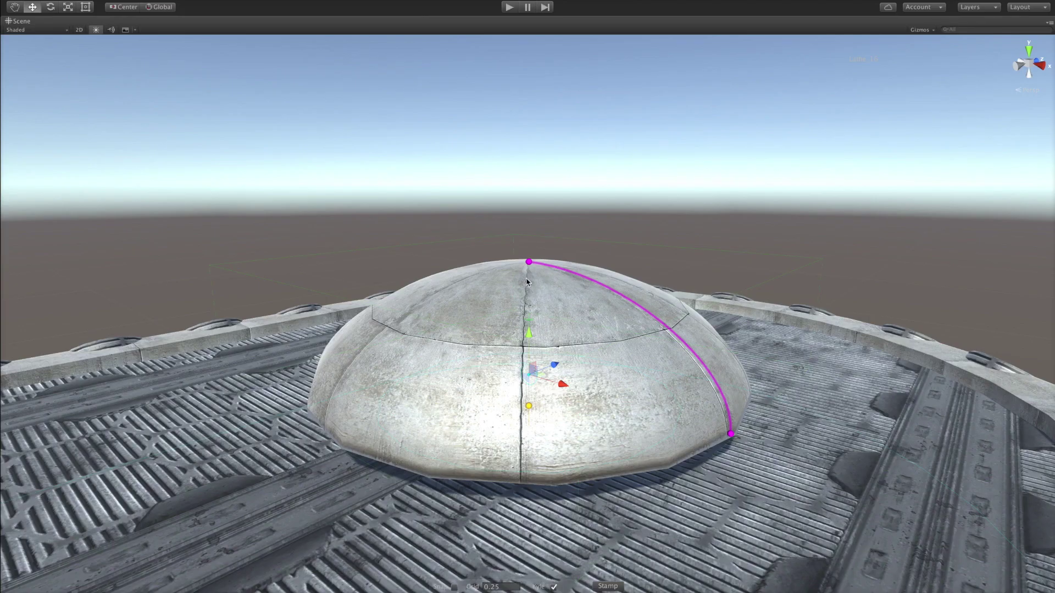
{"action": "mouse_move", "coordinate": [528, 262]}
{"action": "left_mouse_down"}
{"action": "mouse_move", "coordinate": [536, 99]}
{"action": "mouse_move", "coordinate": [537, 207]}
{"action": "mouse_move", "coordinate": [507, 345]}
{"action": "mouse_move", "coordinate": [527, 270]}
{"action": "left_mouse_up"}
{"action": "left_click_drag", "start_coordinate": [731, 434], "coordinate": [670, 364]}
{"action": "left_click_drag", "start_coordinate": [529, 411], "coordinate": [749, 428]}
Lower the top of the dome's profile slightly, set the lathe radius to about 1.85 and inspect the dome on the deck
{"action": "left_click_drag", "start_coordinate": [748, 212], "coordinate": [674, 342], "text": "alt"}
{"action": "scroll", "coordinate": [676, 346], "scroll_direction": "down", "scroll_amount": 5}
{"action": "left_click_drag", "start_coordinate": [575, 321], "coordinate": [574, 330]}
{"action": "mouse_move", "coordinate": [570, 389]}
{"action": "left_mouse_down"}
{"action": "mouse_move", "coordinate": [617, 424]}
{"action": "mouse_move", "coordinate": [574, 388]}
{"action": "mouse_move", "coordinate": [593, 400]}
{"action": "mouse_move", "coordinate": [611, 346]}
{"action": "mouse_move", "coordinate": [595, 368]}
{"action": "mouse_move", "coordinate": [571, 372]}
{"action": "left_mouse_up"}
{"action": "scroll", "coordinate": [593, 400], "scroll_direction": "down", "scroll_amount": 6}
{"action": "left_click_drag", "start_coordinate": [598, 270], "coordinate": [554, 260], "text": "alt"}
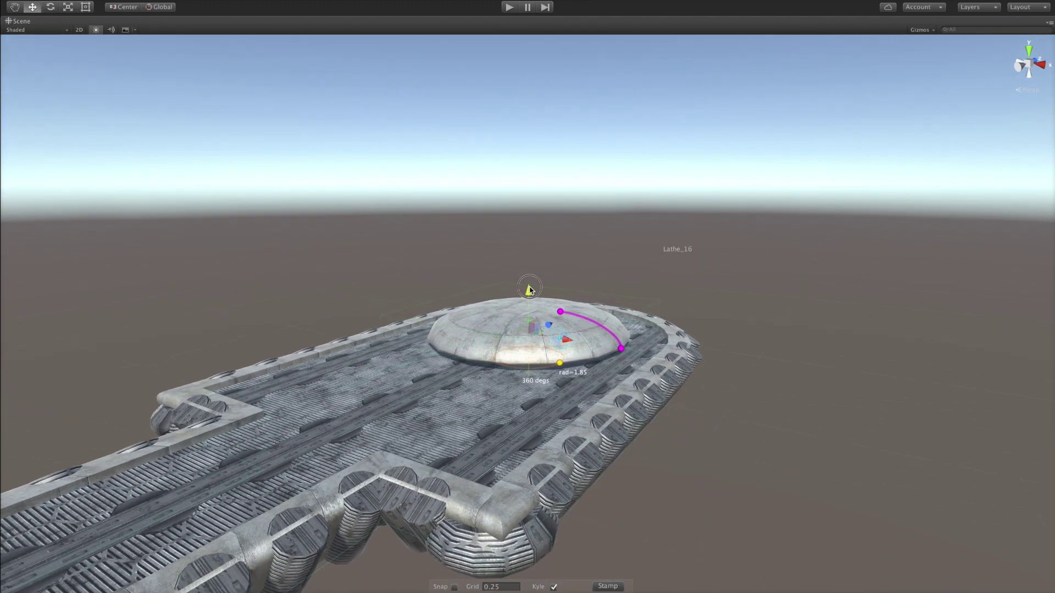
{"action": "left_click_drag", "start_coordinate": [607, 218], "coordinate": [265, 343], "text": "alt"}
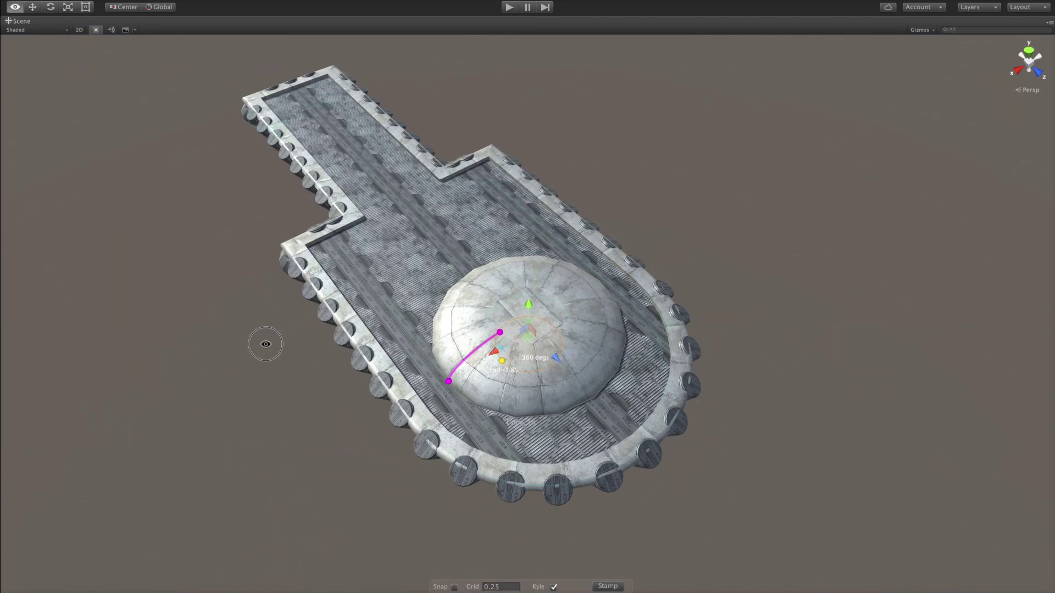
{"action": "scroll", "coordinate": [566, 344], "scroll_direction": "up", "scroll_amount": 10}
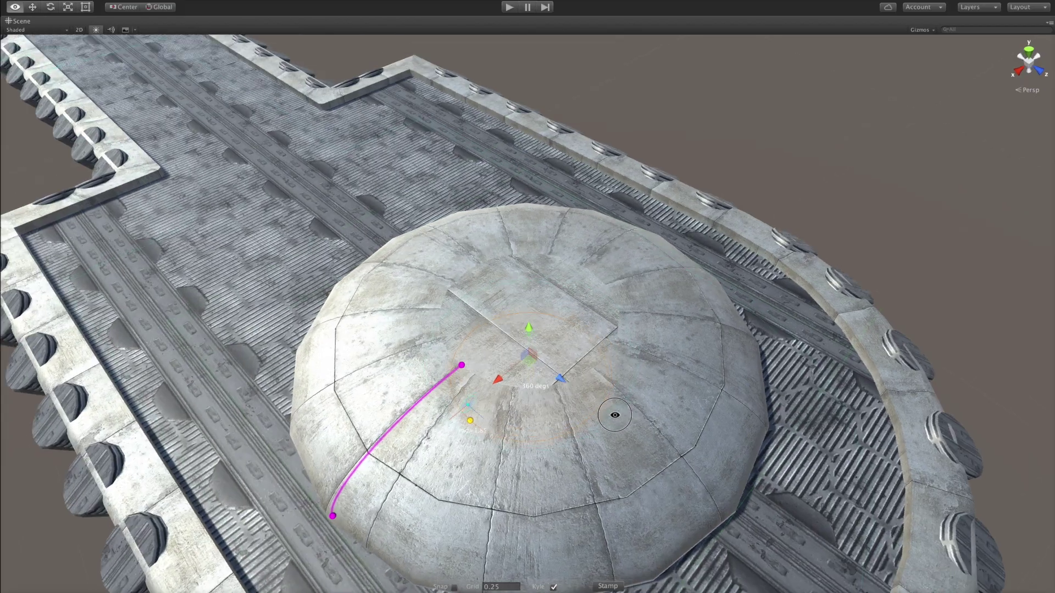
Open the top of the lathed concrete dome by disabling its top cap and widen the lathe radius to about 2.53
{"action": "left_click_drag", "start_coordinate": [615, 414], "coordinate": [756, 363], "text": "alt"}
{"action": "key", "text": "shift+space"}
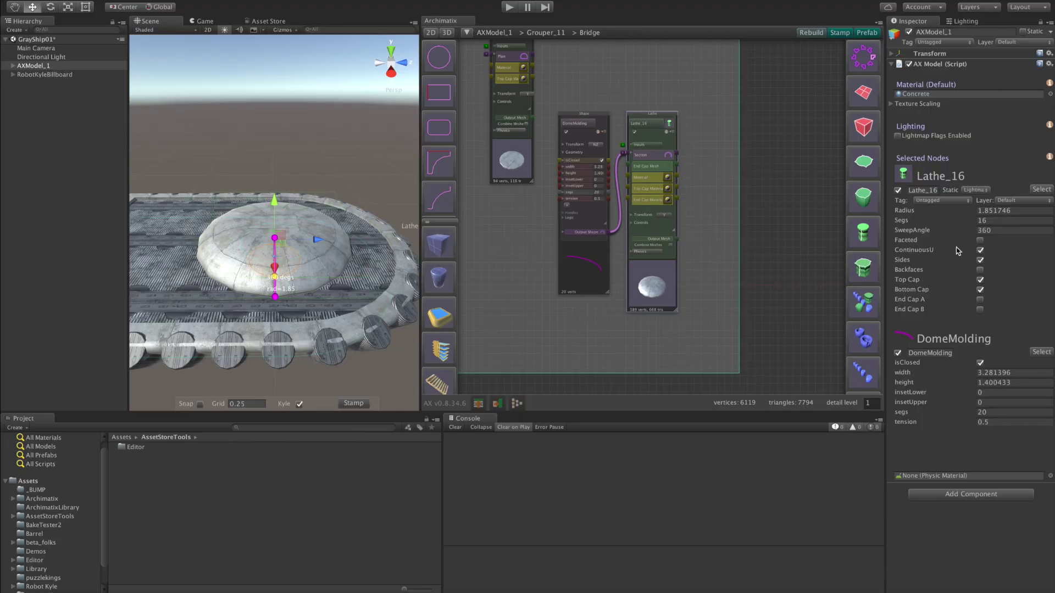
{"action": "left_click", "coordinate": [980, 281]}
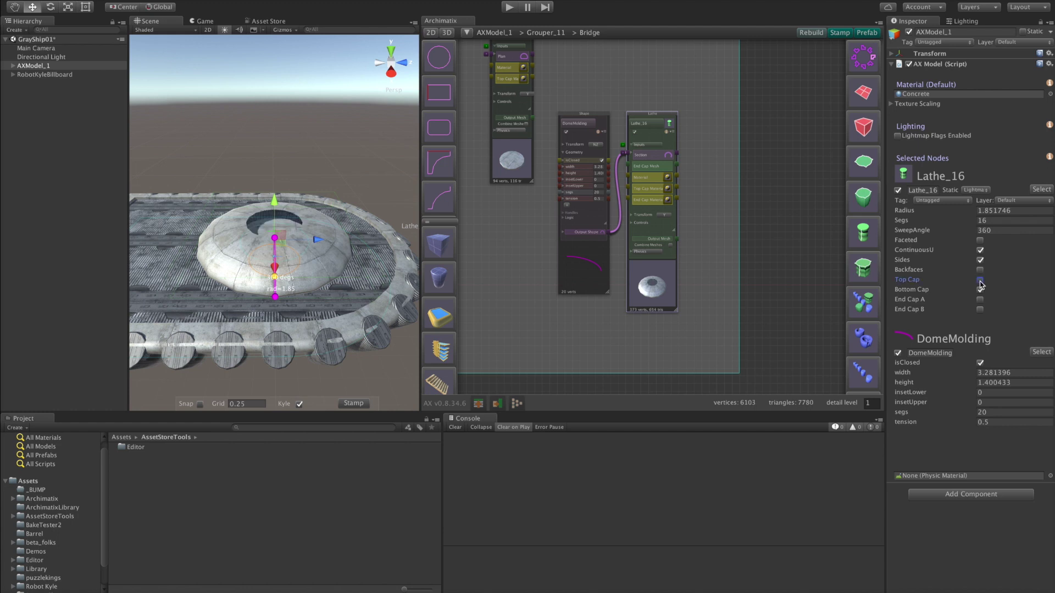
{"action": "left_click_drag", "start_coordinate": [314, 306], "coordinate": [320, 222], "text": "alt"}
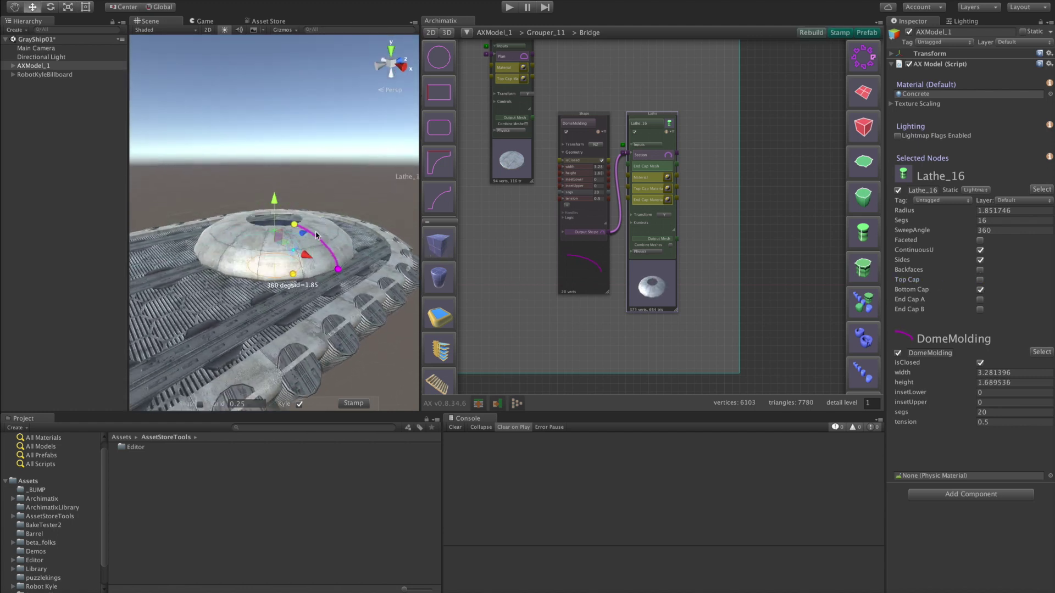
{"action": "left_click_drag", "start_coordinate": [293, 274], "coordinate": [309, 278]}
{"action": "mouse_move", "coordinate": [320, 148]}
{"action": "left_mouse_down", "text": "alt"}
{"action": "mouse_move", "coordinate": [360, 220]}
{"action": "mouse_move", "coordinate": [230, 212]}
{"action": "mouse_move", "coordinate": [314, 169]}
{"action": "left_mouse_up", "text": "alt"}
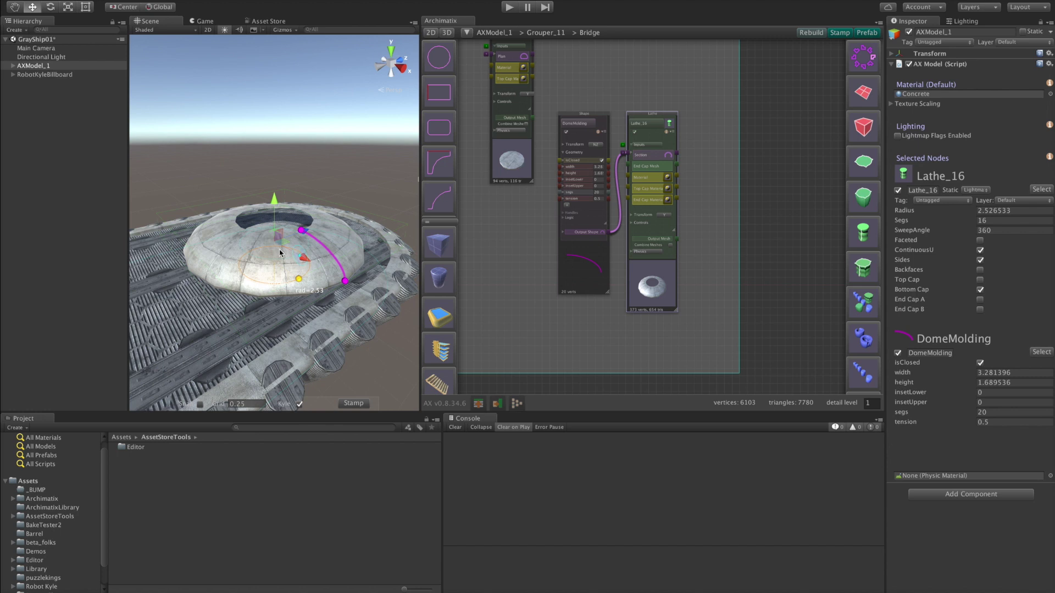
Add a second DomeMolding shape, Lathe it into a 360-degree dome and arrange both nodes beside the first lathe
{"action": "scroll", "coordinate": [444, 186], "scroll_direction": "down", "scroll_amount": 2}
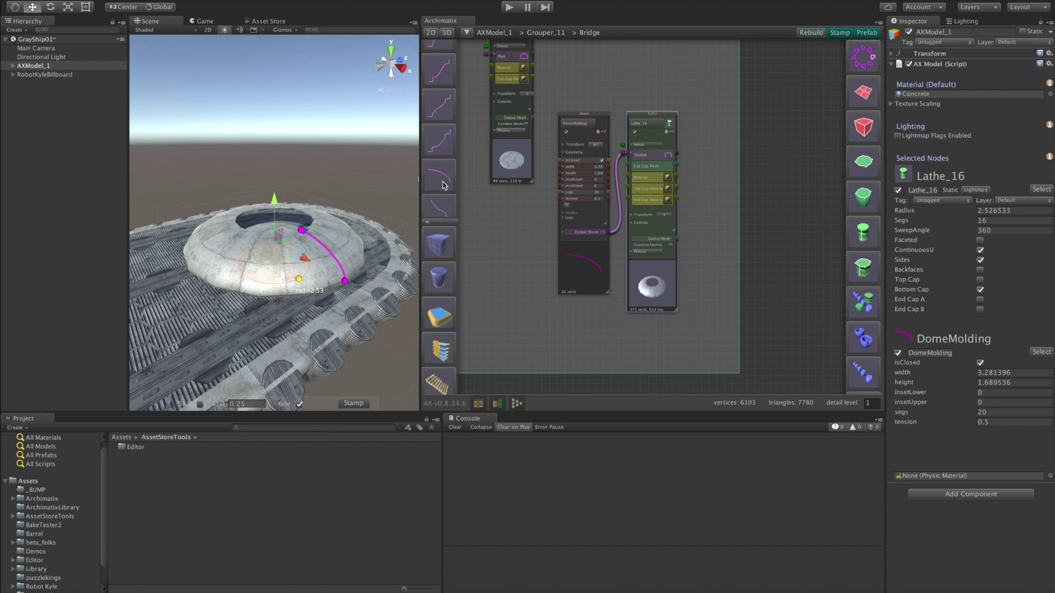
{"action": "left_click", "coordinate": [446, 181]}
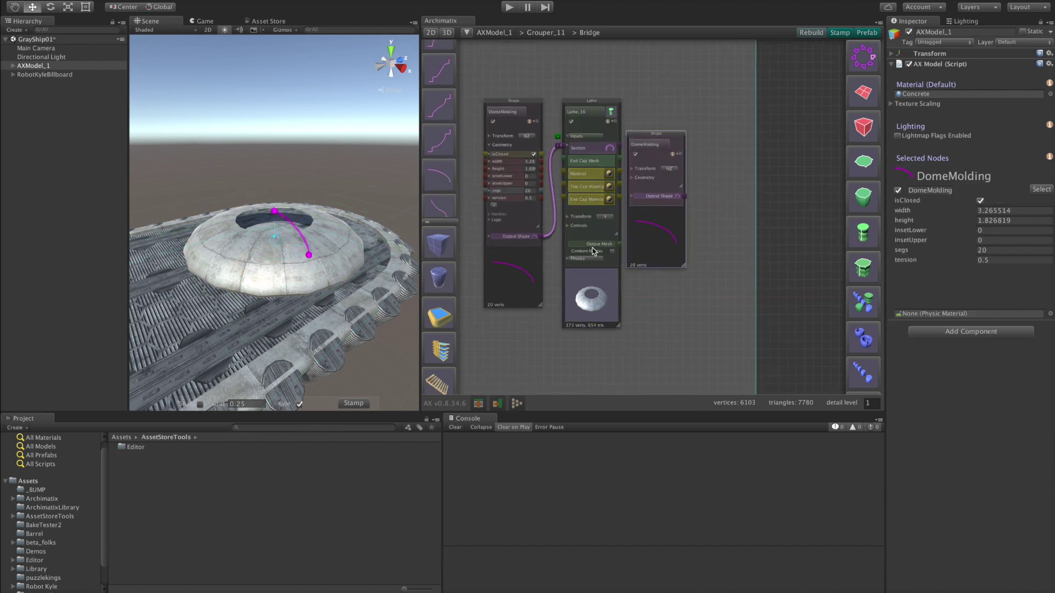
{"action": "left_click_drag", "start_coordinate": [685, 199], "coordinate": [863, 237]}
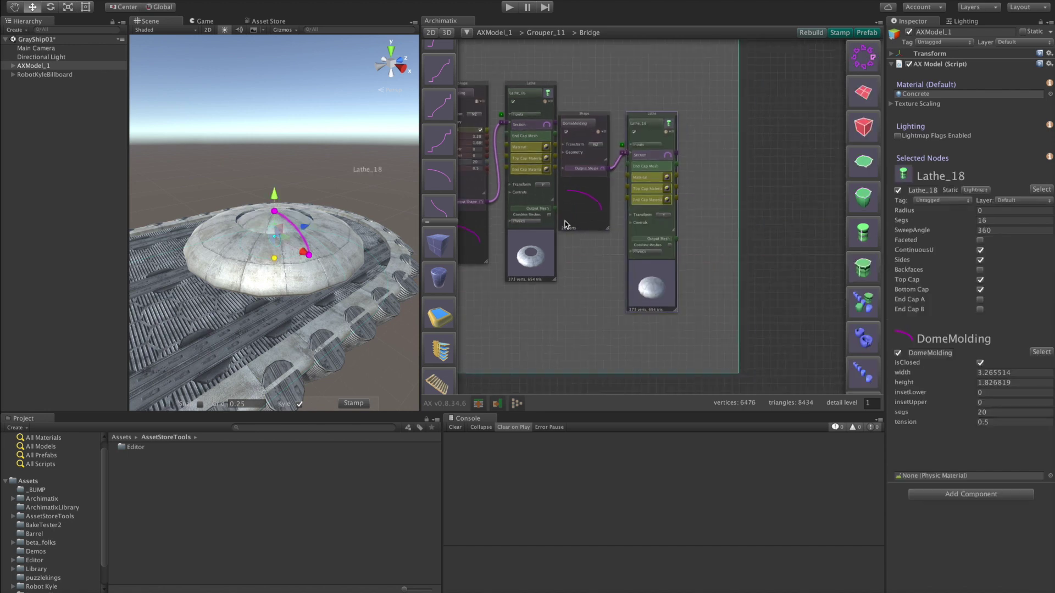
{"action": "left_click_drag", "start_coordinate": [639, 278], "coordinate": [669, 246]}
{"action": "left_click_drag", "start_coordinate": [591, 197], "coordinate": [621, 158]}
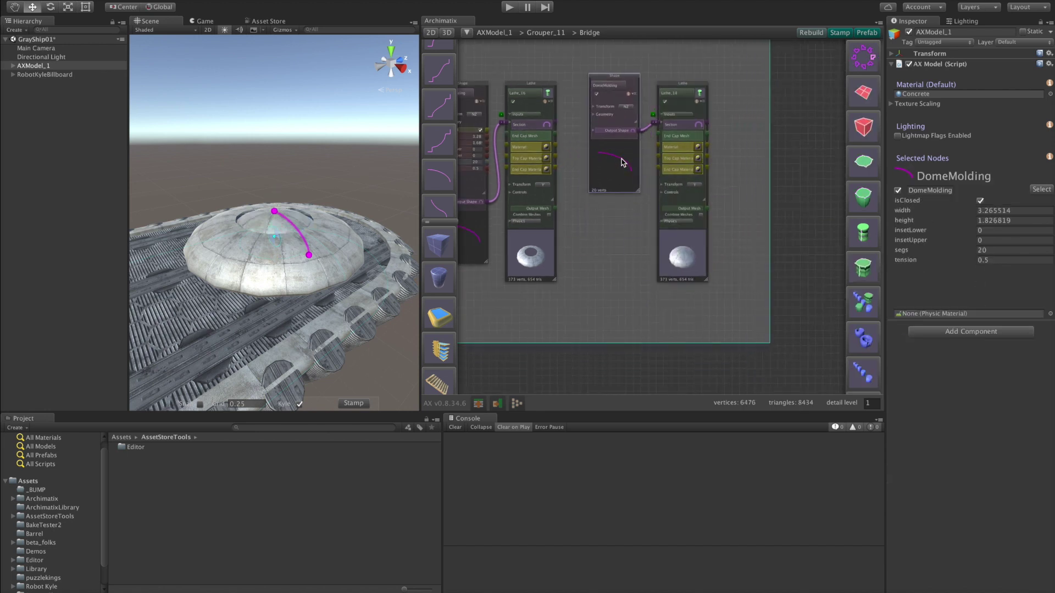
Assign the AX_Glass material to the second dome's lathe and raise the glass dome above the concrete dome's opening
{"action": "left_click", "coordinate": [699, 152]}
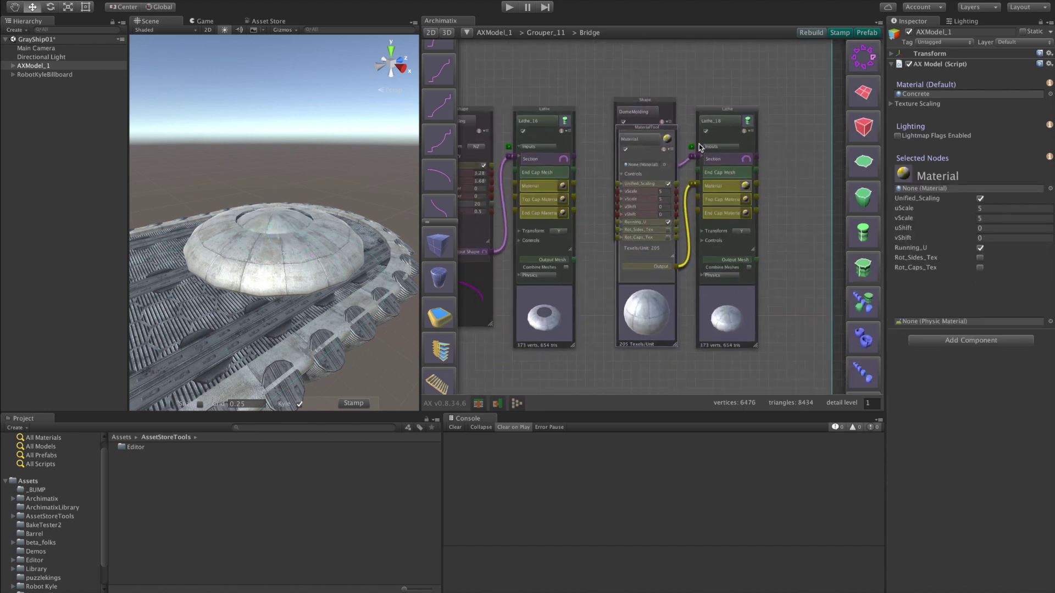
{"action": "left_click", "coordinate": [670, 168]}
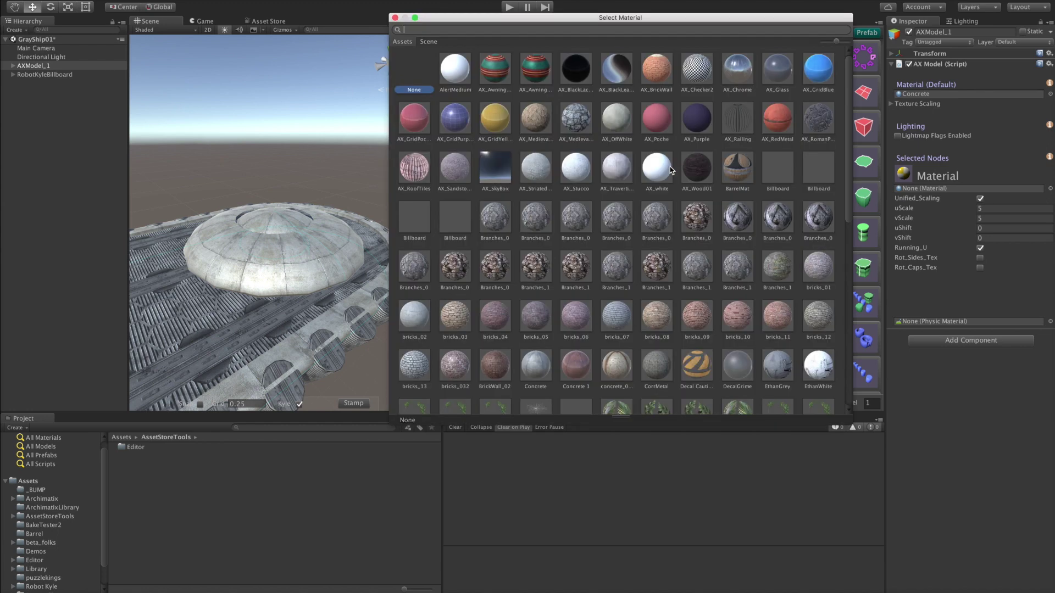
{"action": "double_click", "coordinate": [776, 70]}
{"action": "left_click_drag", "start_coordinate": [705, 312], "coordinate": [740, 311]}
{"action": "left_click_drag", "start_coordinate": [326, 333], "coordinate": [277, 181], "text": "alt"}
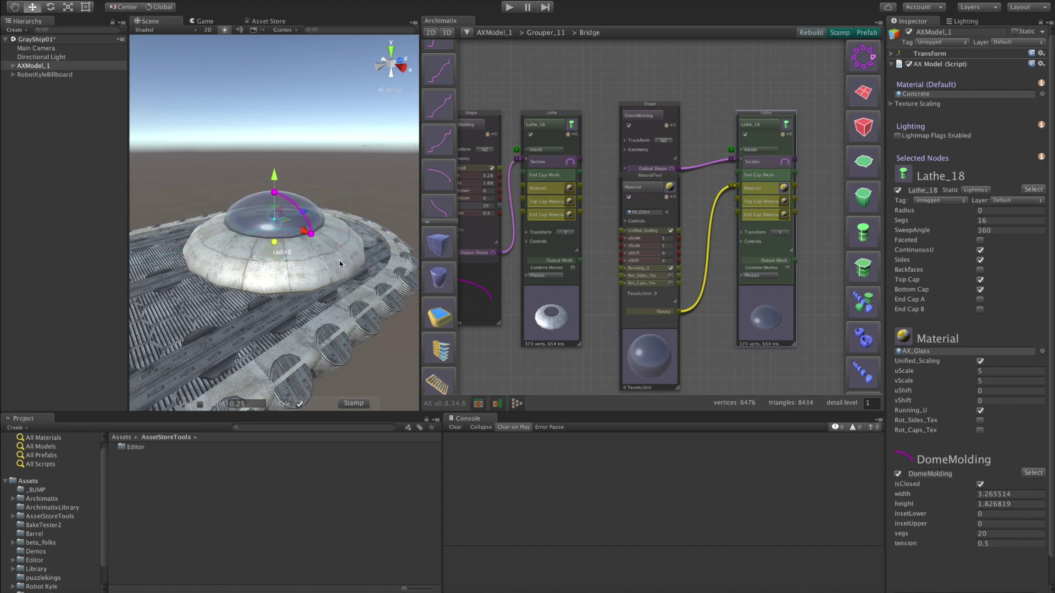
Narrow the glass dome's profile to about 3.22 wide and check its fit in the concrete dome's opening
{"action": "left_click_drag", "start_coordinate": [346, 245], "coordinate": [315, 228], "text": "alt"}
{"action": "left_click_drag", "start_coordinate": [300, 169], "coordinate": [304, 191], "text": "alt"}
{"action": "key", "text": "f"}
{"action": "scroll", "coordinate": [289, 203], "scroll_direction": "up", "scroll_amount": 5}
{"action": "scroll", "coordinate": [283, 186], "scroll_direction": "down", "scroll_amount": 10}
{"action": "mouse_move", "coordinate": [292, 323]}
{"action": "left_mouse_down", "text": "alt"}
{"action": "mouse_move", "coordinate": [314, 309]}
{"action": "mouse_move", "coordinate": [296, 275]}
{"action": "mouse_move", "coordinate": [306, 259]}
{"action": "mouse_move", "coordinate": [279, 322]}
{"action": "left_mouse_up", "text": "alt"}
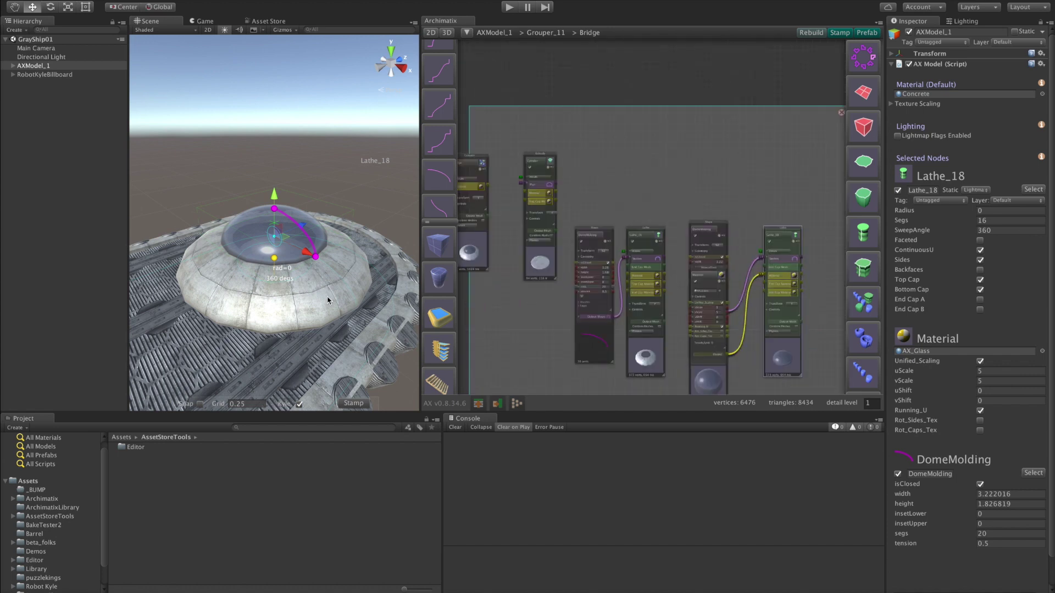
Add a ShallowCurveShape above the dome nodes in the Bridge group and Extrude it
{"action": "scroll", "coordinate": [434, 208], "scroll_direction": "down", "scroll_amount": 3}
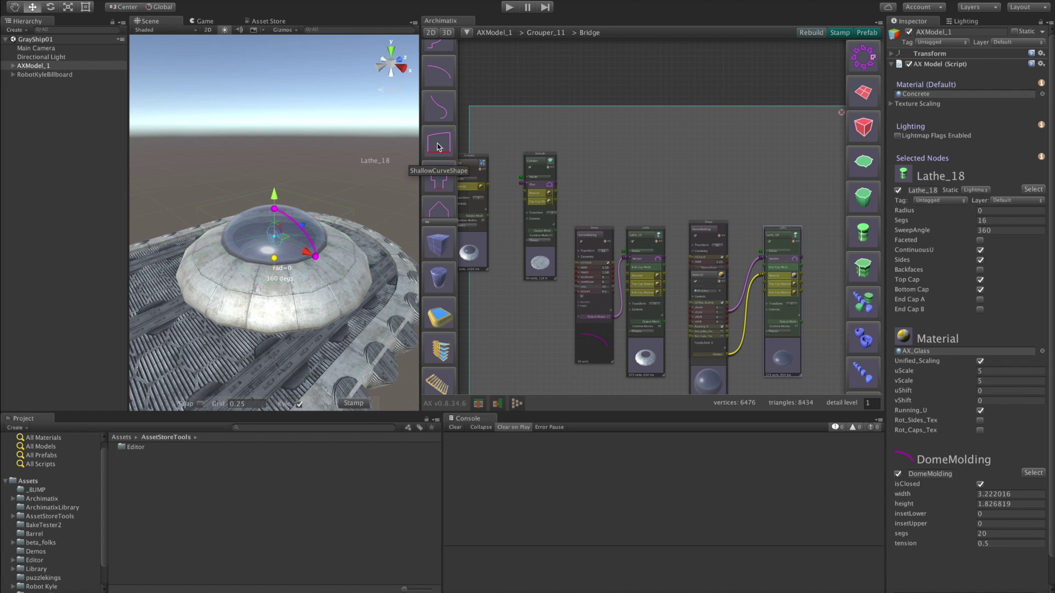
{"action": "left_click", "coordinate": [438, 147]}
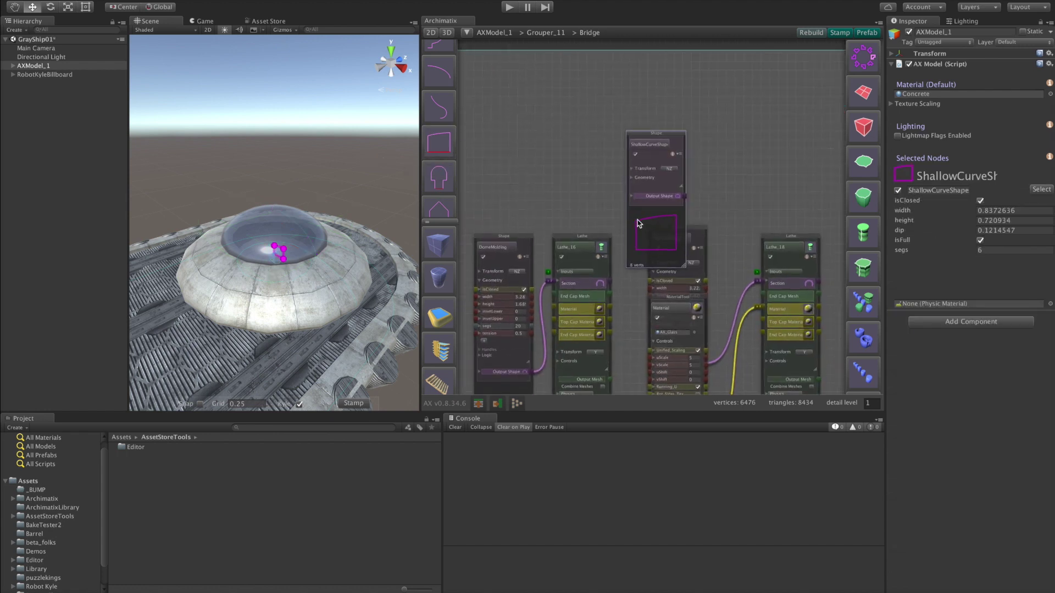
{"action": "left_click_drag", "start_coordinate": [638, 223], "coordinate": [582, 164]}
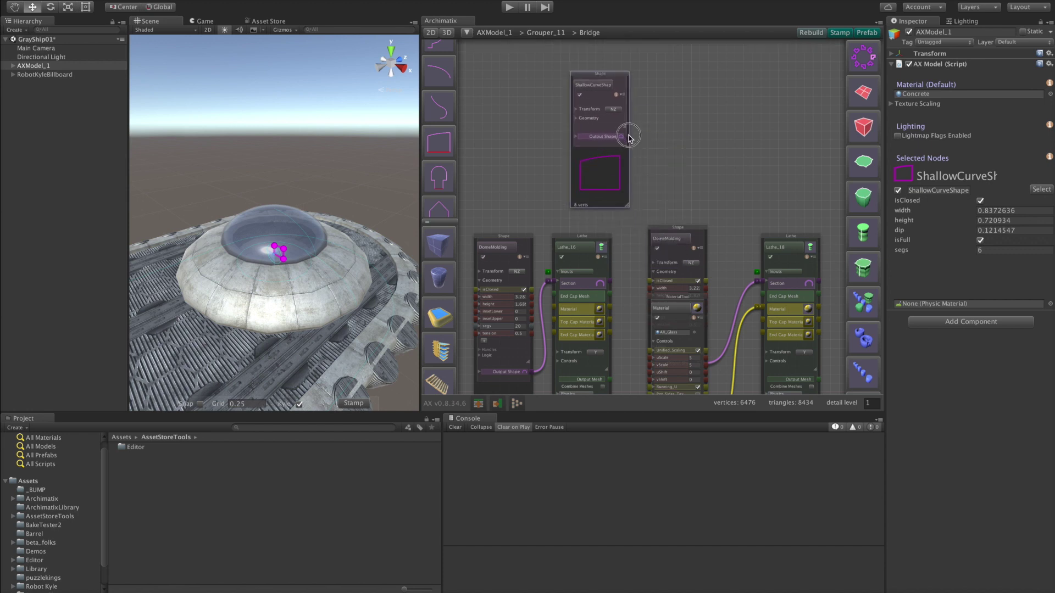
{"action": "left_click_drag", "start_coordinate": [629, 138], "coordinate": [722, 159]}
{"action": "left_click_drag", "start_coordinate": [829, 175], "coordinate": [861, 197]}
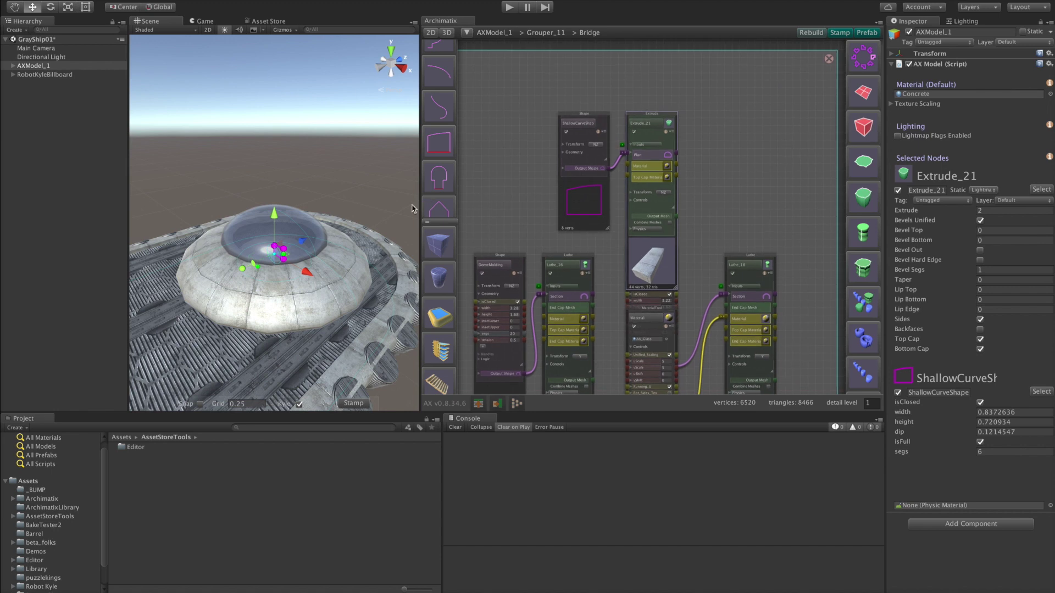
Shorten the shallow curve's extrusion to about 0.68 in the scene and bring its node forward in the graph
{"action": "key", "text": "f"}
{"action": "left_click_drag", "start_coordinate": [352, 275], "coordinate": [283, 322], "text": "alt"}
{"action": "left_click_drag", "start_coordinate": [152, 251], "coordinate": [462, 193]}
{"action": "left_click_drag", "start_coordinate": [383, 289], "coordinate": [623, 286], "text": "alt"}
{"action": "left_click", "coordinate": [768, 276]}
{"action": "left_click_drag", "start_coordinate": [664, 209], "coordinate": [745, 144]}
{"action": "scroll", "coordinate": [746, 144], "scroll_direction": "up", "scroll_amount": 3}
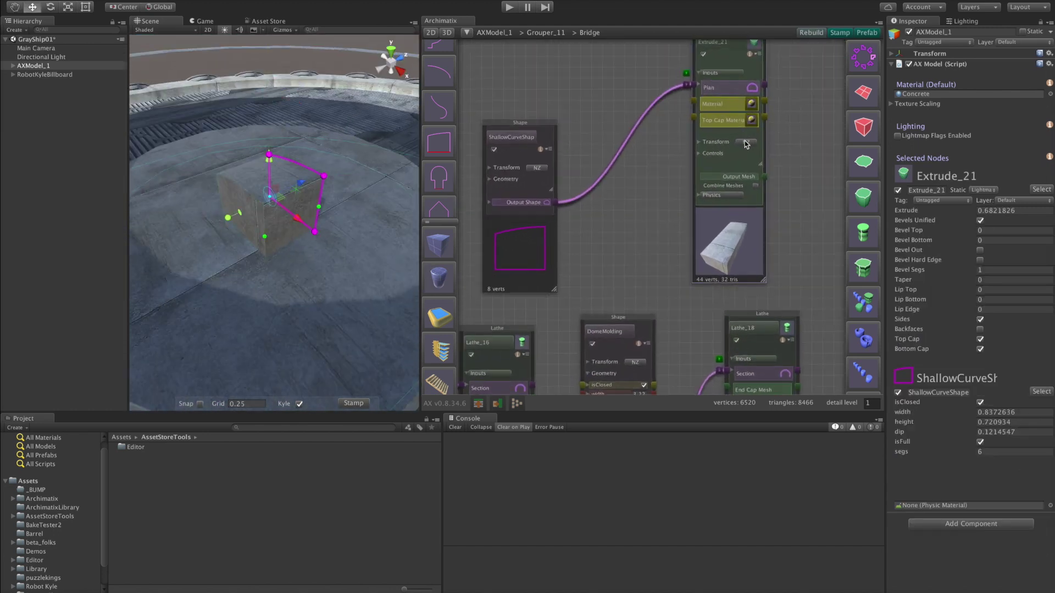
Set the extrusion's Align_Z to Center, reduce its depth to about 0.42 and bevel both ends about 0.11
{"action": "left_click", "coordinate": [698, 141]}
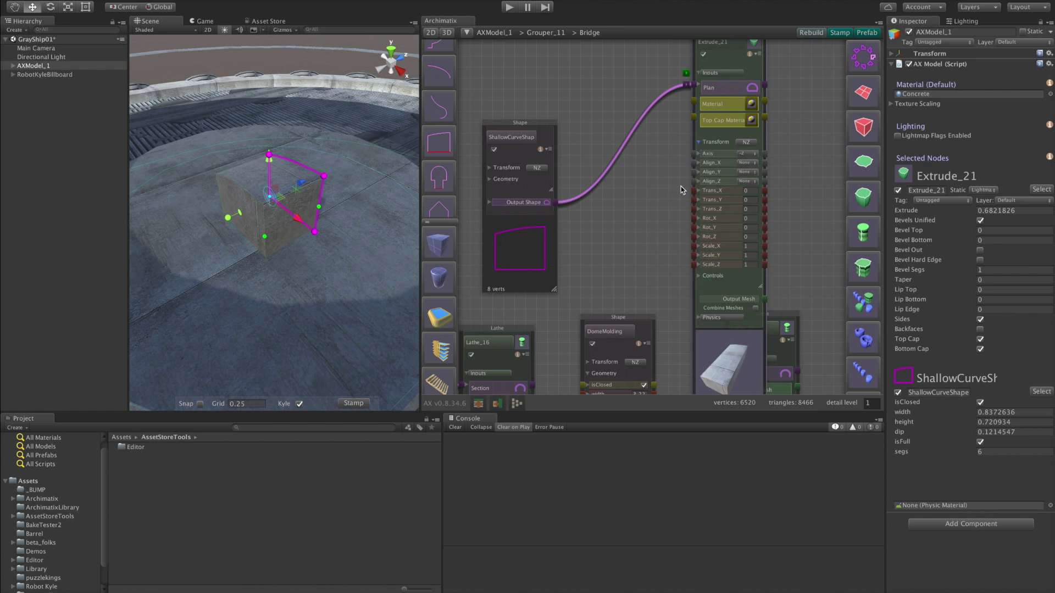
{"action": "left_click", "coordinate": [750, 182]}
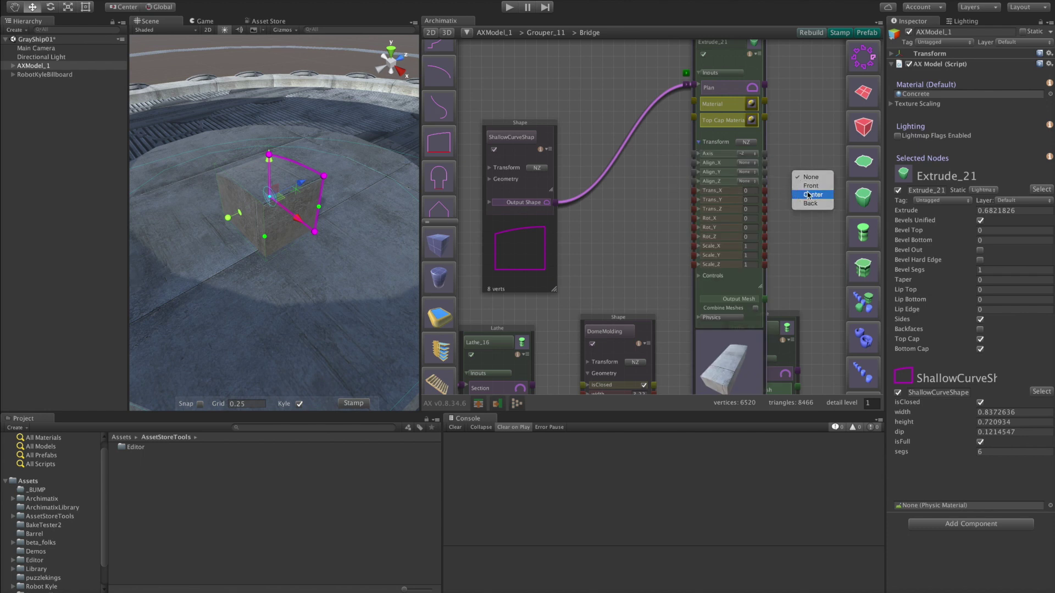
{"action": "left_click", "coordinate": [807, 194]}
{"action": "left_click_drag", "start_coordinate": [258, 204], "coordinate": [321, 206]}
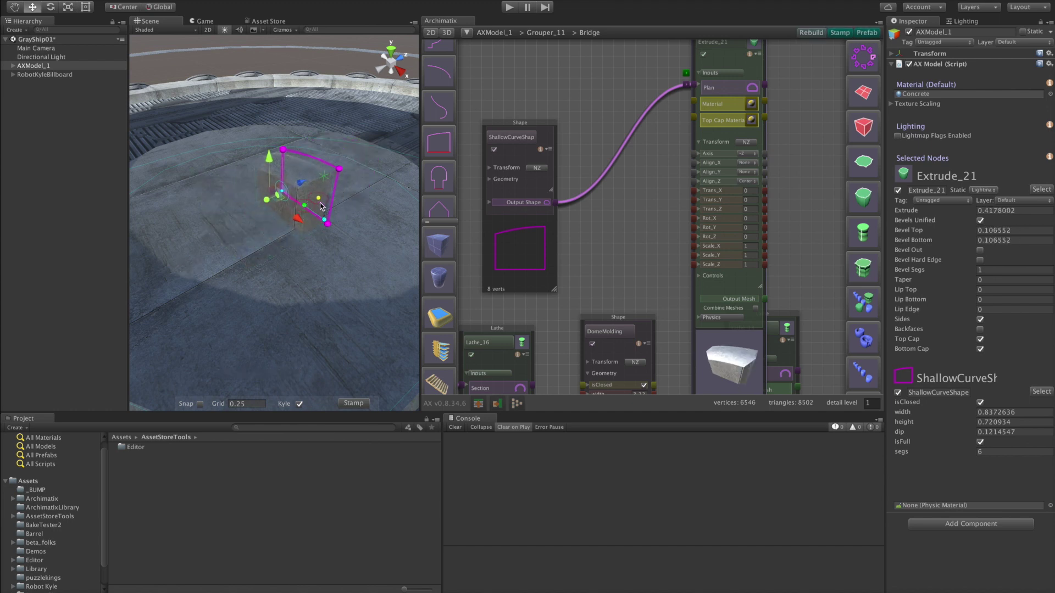
Widen the shallow curve profile in the enlarged scene view and inspect the block under the glass dome
{"action": "left_click_drag", "start_coordinate": [296, 256], "coordinate": [409, 212], "text": "alt"}
{"action": "left_click_drag", "start_coordinate": [292, 160], "coordinate": [420, 142]}
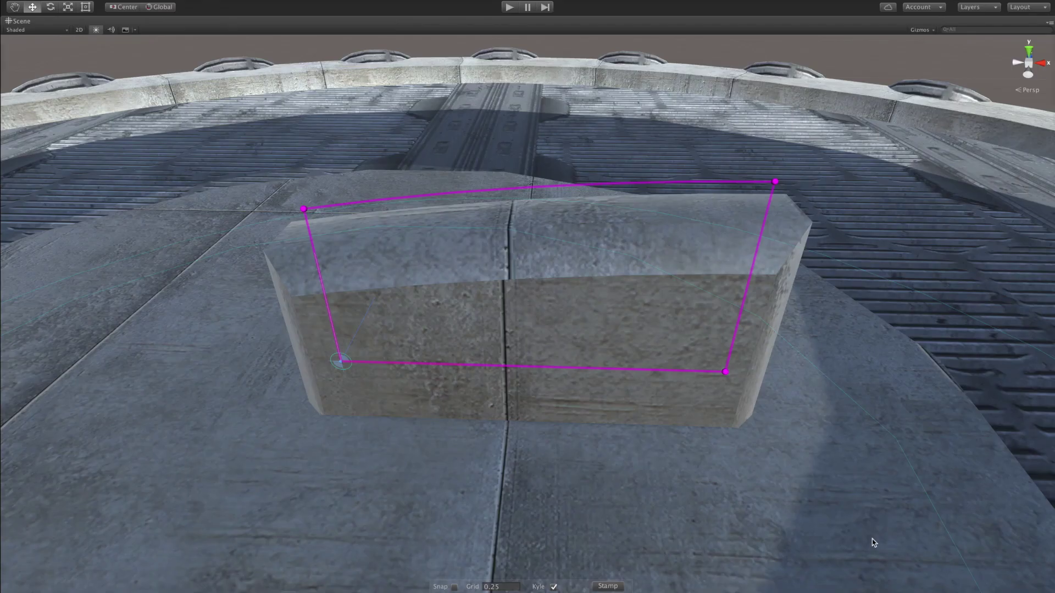
{"action": "left_click_drag", "start_coordinate": [873, 543], "coordinate": [776, 415], "text": "alt"}
{"action": "scroll", "coordinate": [806, 308], "scroll_direction": "down", "scroll_amount": 10}
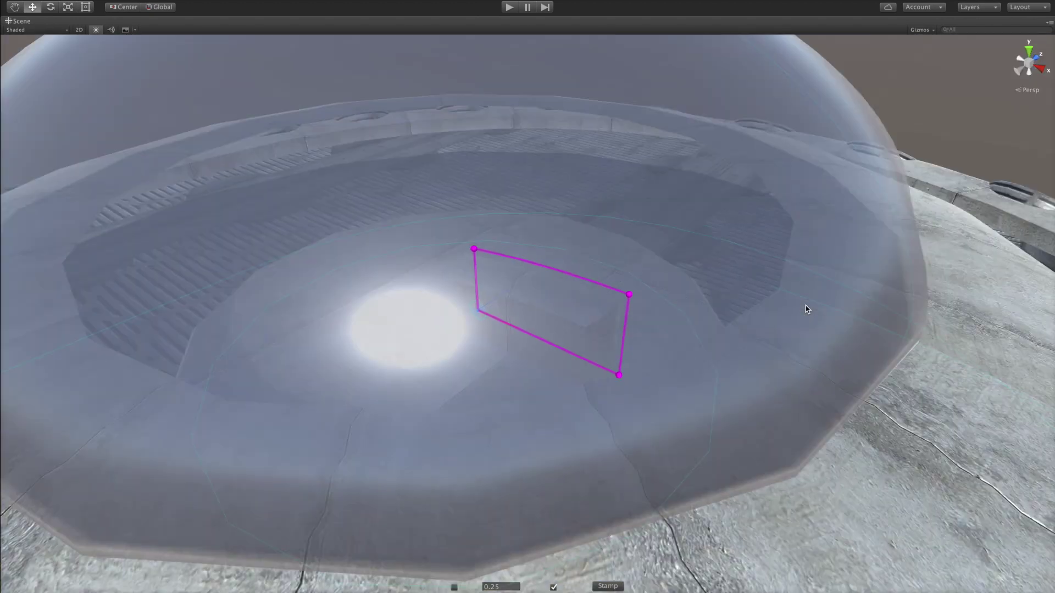
{"action": "scroll", "coordinate": [806, 308], "scroll_direction": "up", "scroll_amount": 6}
Refine the block to an extrusion of about 0.44, bevels of about 0.06 and a profile about 1.95 by 0.89
{"action": "left_click_drag", "start_coordinate": [442, 211], "coordinate": [481, 354]}
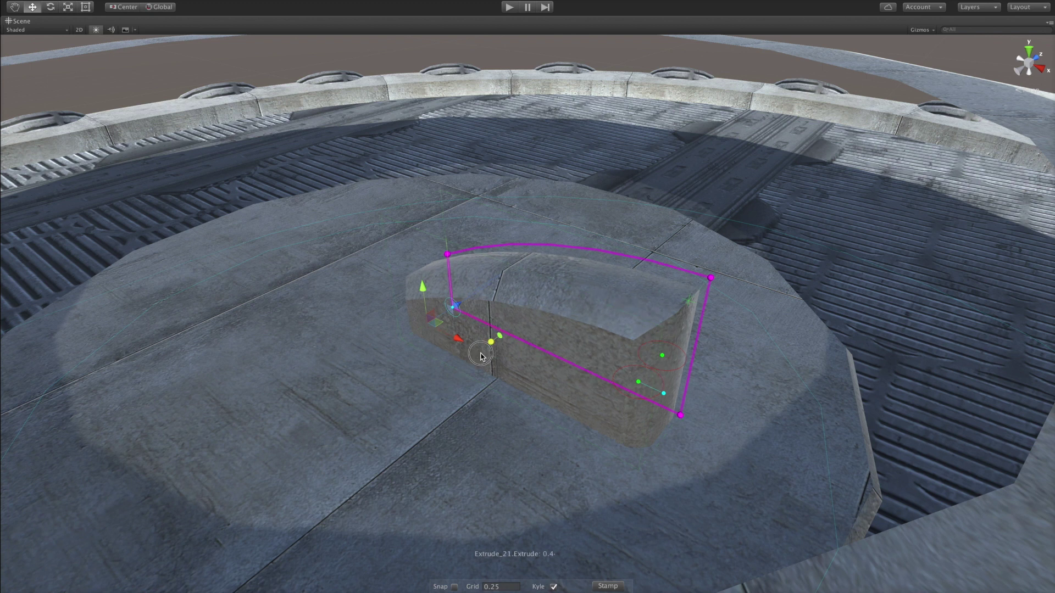
{"action": "left_click_drag", "start_coordinate": [665, 360], "coordinate": [679, 337]}
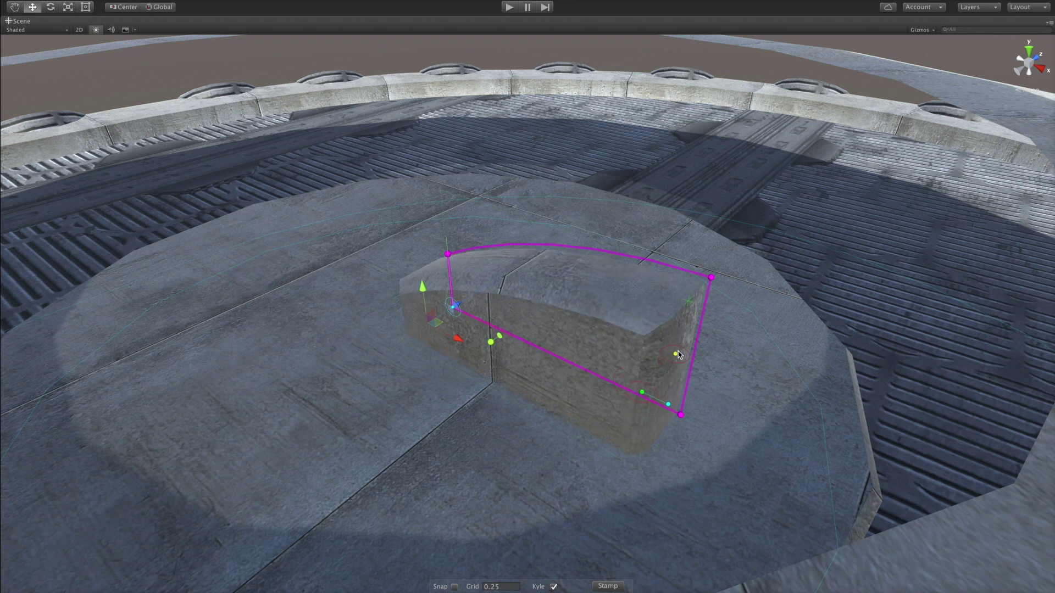
{"action": "left_click_drag", "start_coordinate": [668, 405], "coordinate": [661, 401]}
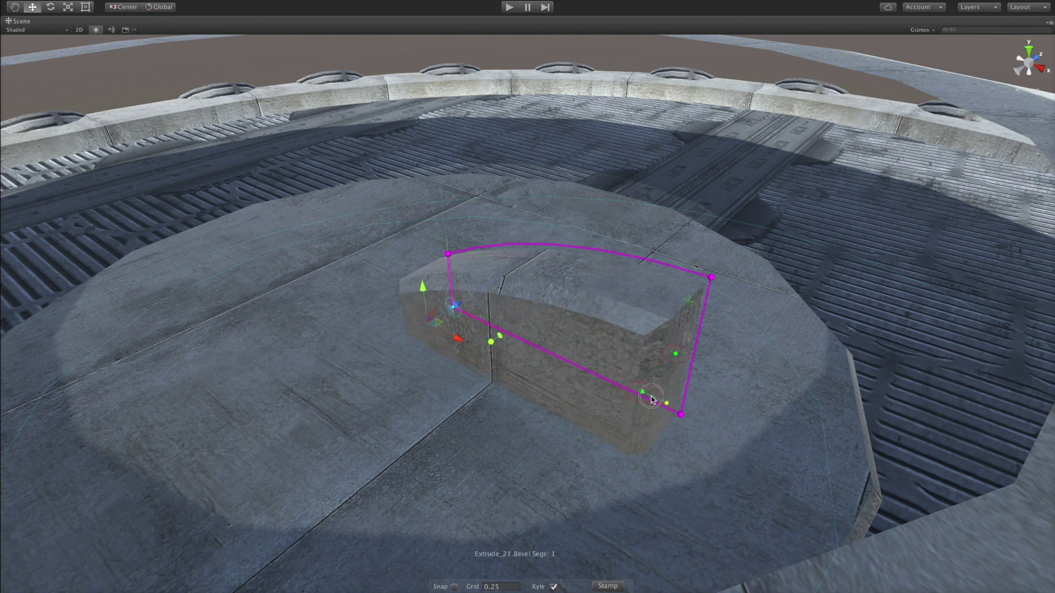
{"action": "left_click_drag", "start_coordinate": [716, 281], "coordinate": [975, 220]}
{"action": "scroll", "coordinate": [975, 220], "scroll_direction": "down", "scroll_amount": 10}
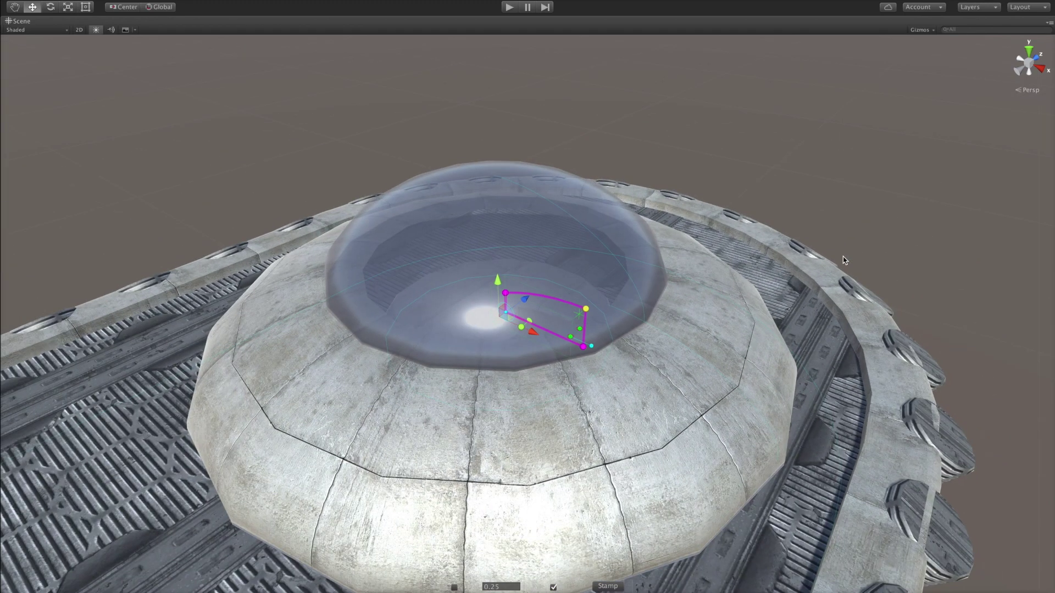
Feed the extruded block into a RadialRepeater to array it in a full circle around the dome
{"action": "key", "text": "shift+space"}
{"action": "middle_click_drag", "start_coordinate": [622, 236], "coordinate": [643, 194]}
{"action": "left_click_drag", "start_coordinate": [690, 184], "coordinate": [862, 316]}
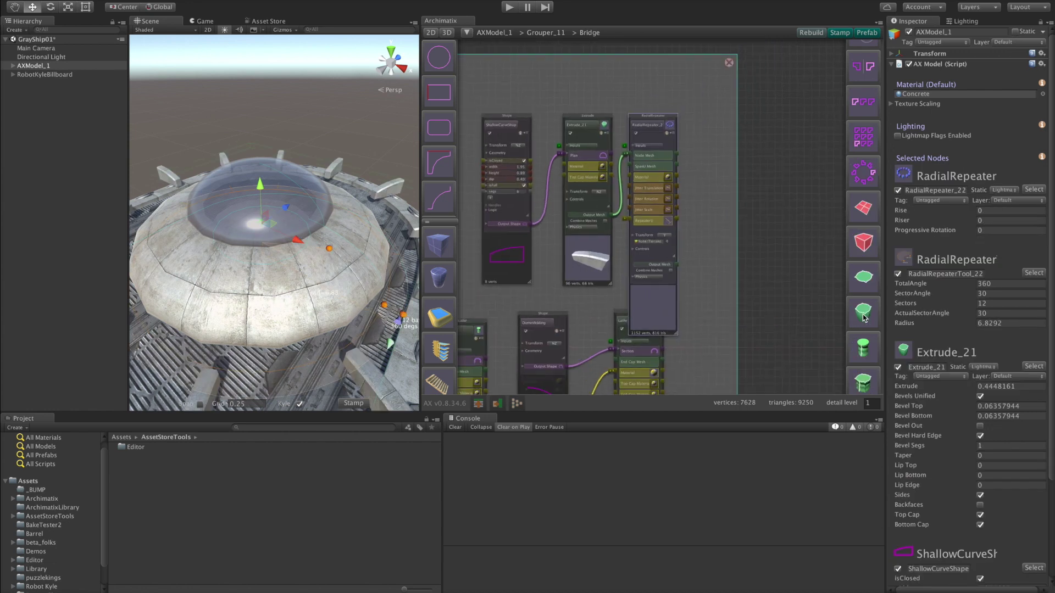
{"action": "left_click_drag", "start_coordinate": [363, 282], "coordinate": [417, 269], "text": "alt"}
{"action": "scroll", "coordinate": [577, 230], "scroll_direction": "up", "scroll_amount": 5}
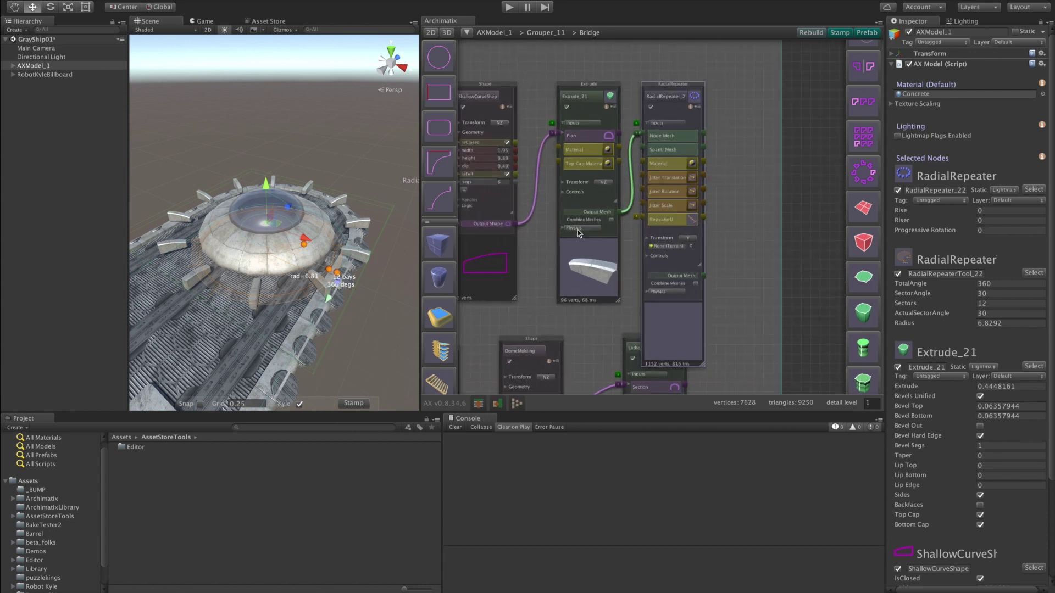
Change the extruded block's transform axis to Z so the repeated fins stand against the dome
{"action": "left_click", "coordinate": [577, 231]}
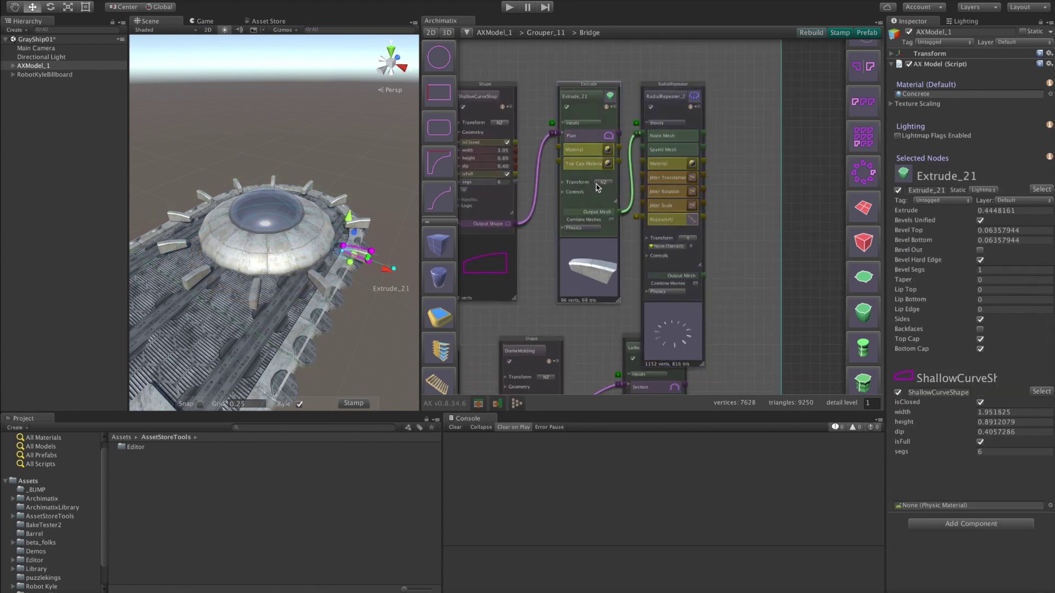
{"action": "scroll", "coordinate": [597, 187], "scroll_direction": "up", "scroll_amount": 3}
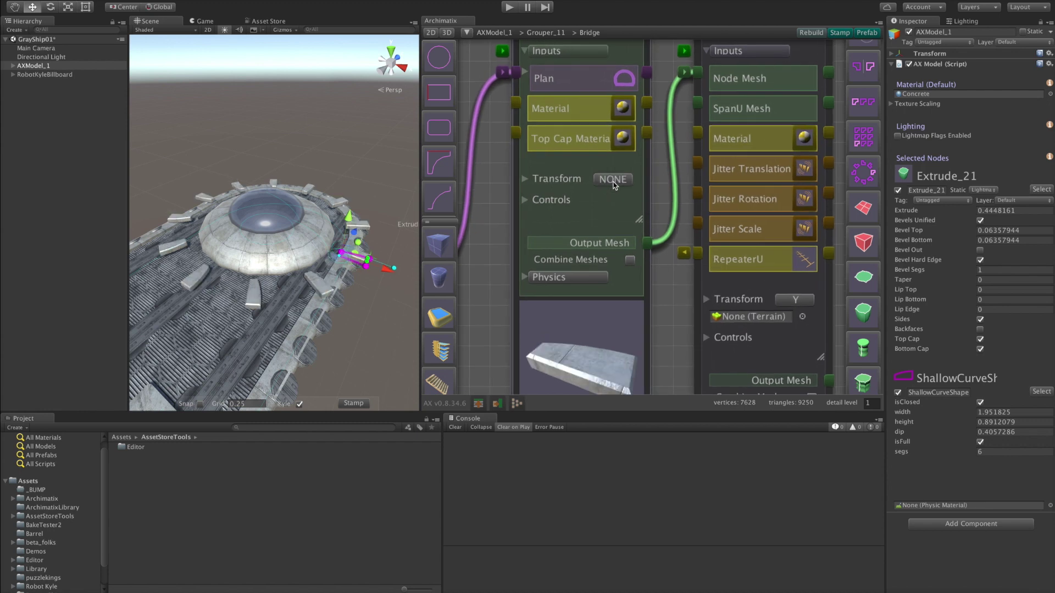
{"action": "left_click", "coordinate": [613, 179]}
{"action": "left_click", "coordinate": [613, 181]}
{"action": "left_click", "coordinate": [613, 182]}
{"action": "left_click_drag", "start_coordinate": [404, 243], "coordinate": [418, 223], "text": "alt"}
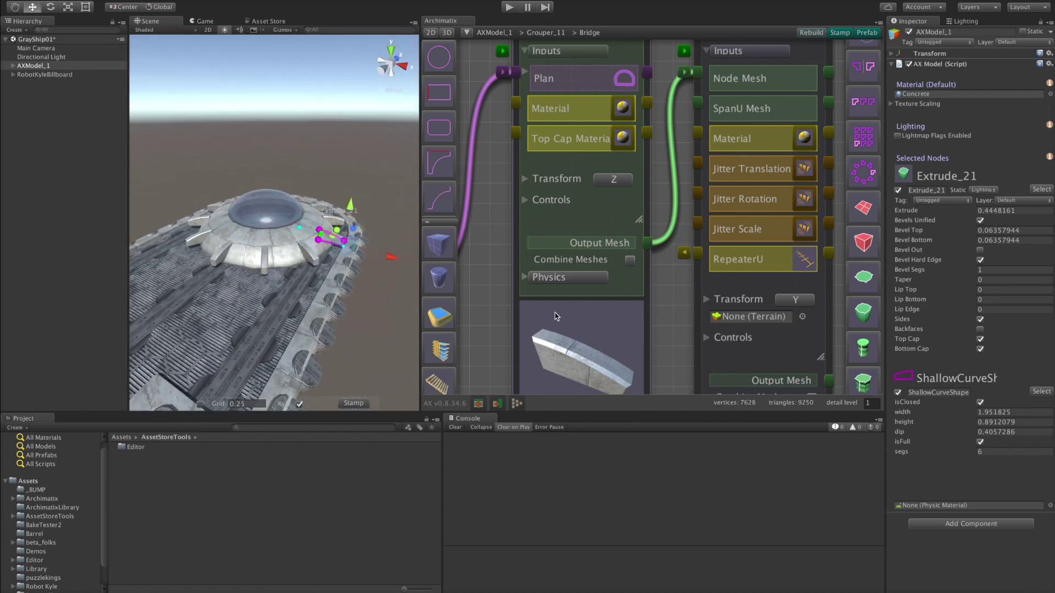
Set the radial repeater to 17 sectors with a radius of about 6.37 and lower the fin ring slightly
{"action": "left_click", "coordinate": [706, 360]}
{"action": "scroll", "coordinate": [648, 322], "scroll_direction": "down", "scroll_amount": 5}
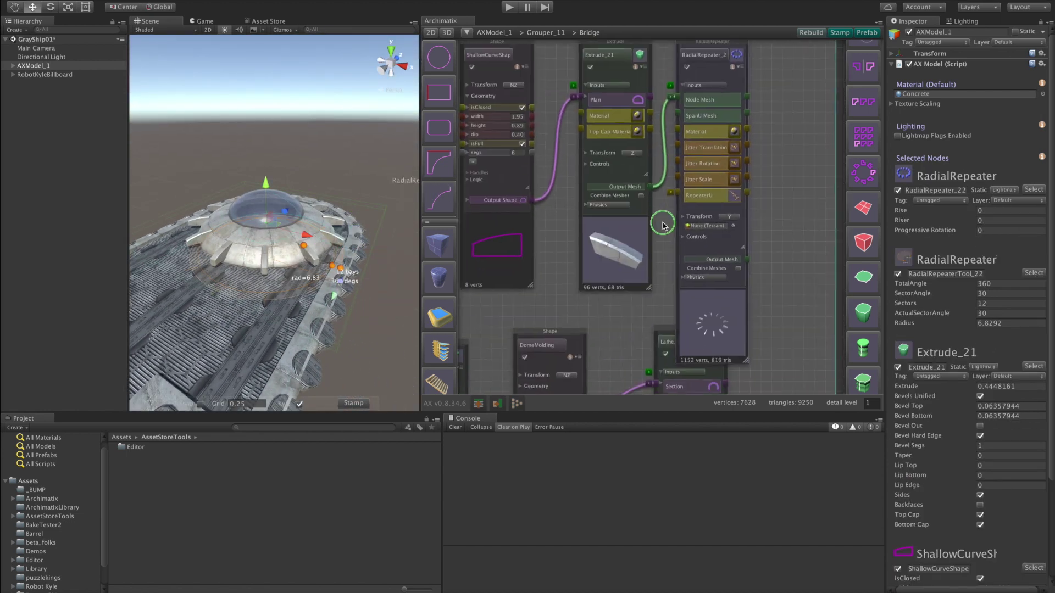
{"action": "mouse_move", "coordinate": [767, 213]}
{"action": "left_mouse_down"}
{"action": "mouse_move", "coordinate": [764, 252]}
{"action": "mouse_move", "coordinate": [769, 212]}
{"action": "left_mouse_up"}
{"action": "left_click_drag", "start_coordinate": [340, 268], "coordinate": [447, 297]}
{"action": "scroll", "coordinate": [311, 250], "scroll_direction": "up", "scroll_amount": 4}
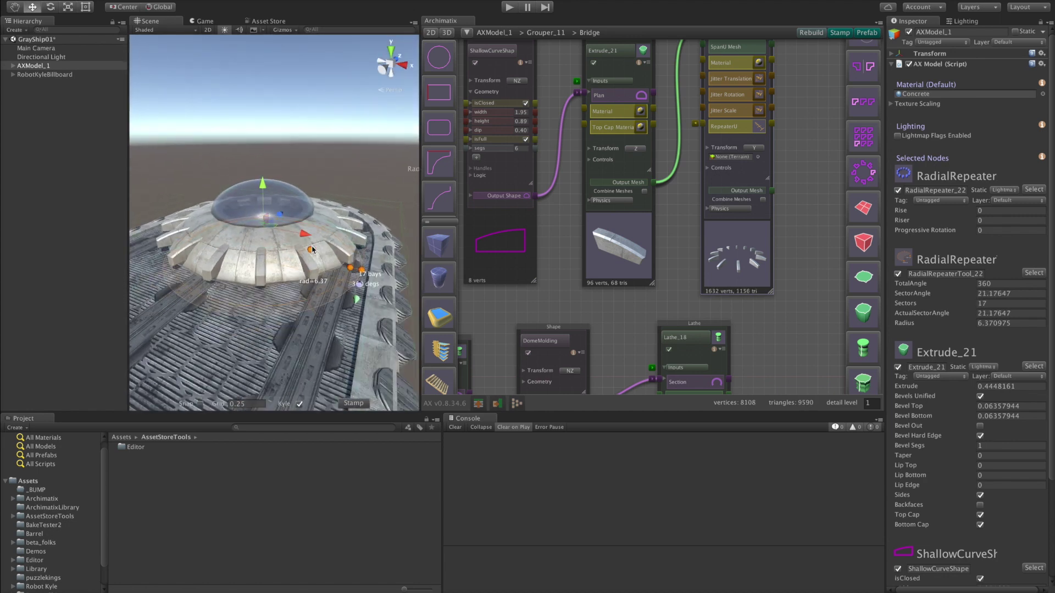
{"action": "left_click_drag", "start_coordinate": [264, 190], "coordinate": [264, 190]}
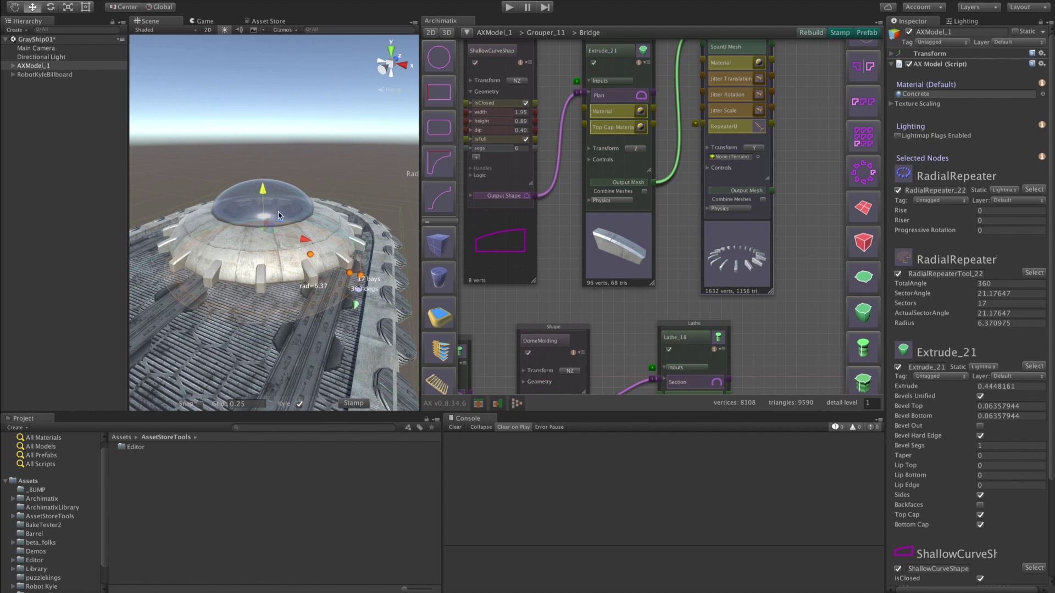
Reshape the radial fin's curved profile to about 1.96 wide and 0.97 high, with a dip of about 0.80
{"action": "left_click", "coordinate": [310, 271]}
{"action": "key", "text": "f"}
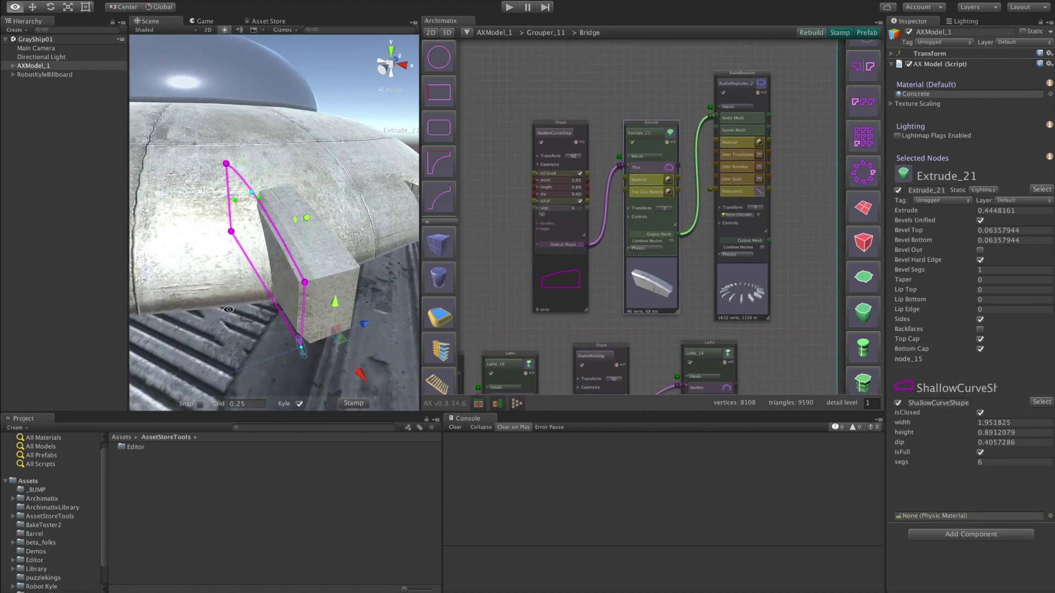
{"action": "left_click_drag", "start_coordinate": [169, 172], "coordinate": [185, 63]}
{"action": "left_click_drag", "start_coordinate": [396, 173], "coordinate": [219, 291]}
{"action": "scroll", "coordinate": [375, 315], "scroll_direction": "down", "scroll_amount": 10}
{"action": "left_click", "coordinate": [258, 250]}
{"action": "left_click_drag", "start_coordinate": [256, 222], "coordinate": [256, 240]}
{"action": "left_click", "coordinate": [290, 206]}
{"action": "left_click_drag", "start_coordinate": [297, 170], "coordinate": [297, 187]}
{"action": "left_click_drag", "start_coordinate": [248, 240], "coordinate": [236, 220], "text": "alt"}
{"action": "left_click", "coordinate": [236, 217]}
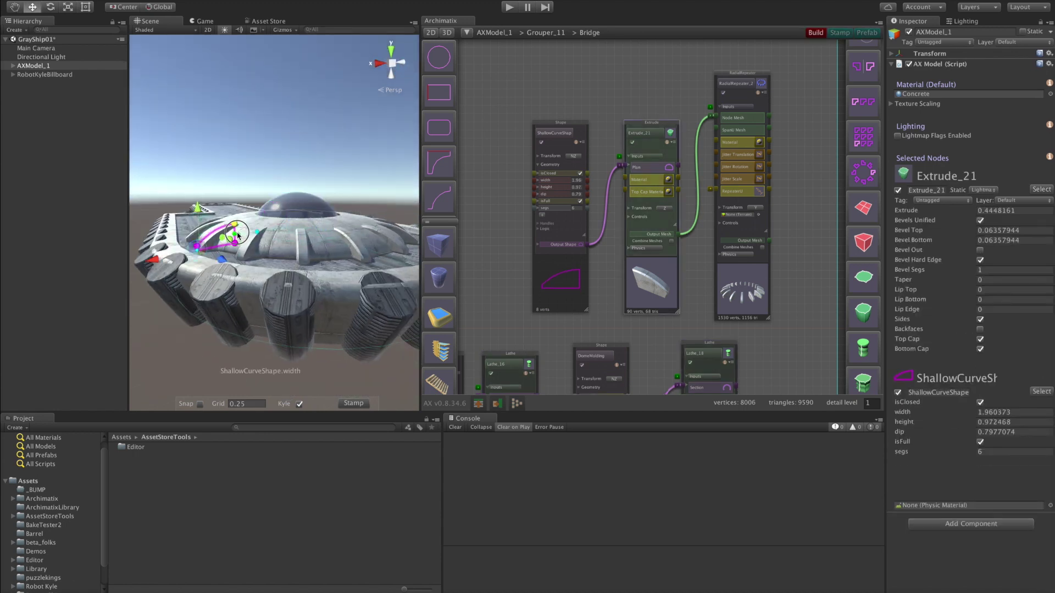
Go up from the Bridge group to its parent Grouper_11 and rename that group Hull
{"action": "left_click", "coordinate": [203, 146]}
{"action": "left_click_drag", "start_coordinate": [203, 146], "coordinate": [242, 297], "text": "alt"}
{"action": "scroll", "coordinate": [540, 299], "scroll_direction": "down", "scroll_amount": 2}
{"action": "scroll", "coordinate": [540, 299], "scroll_direction": "down", "scroll_amount": 2}
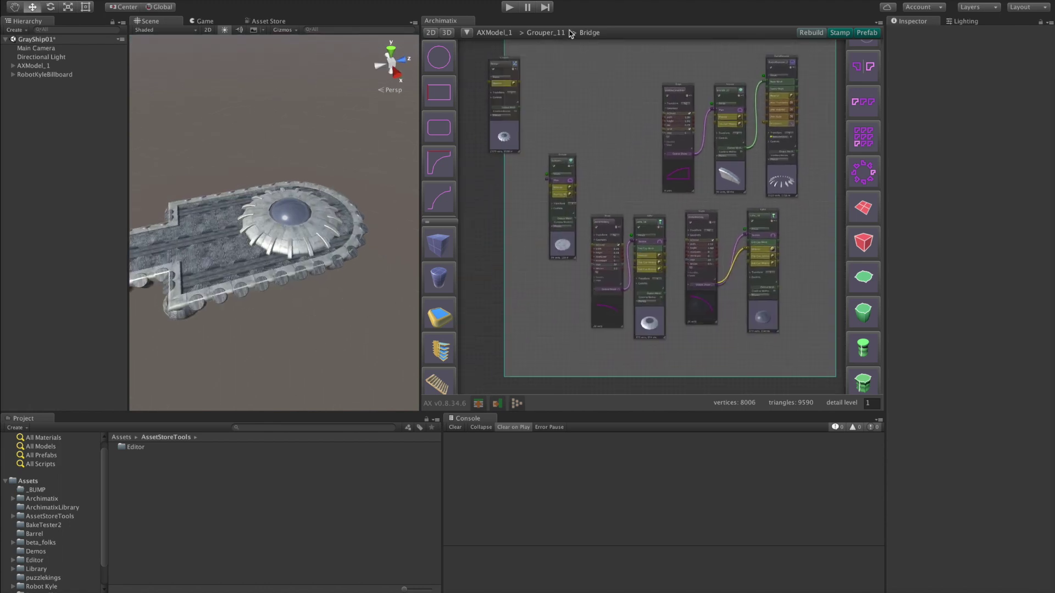
{"action": "left_click", "coordinate": [501, 35]}
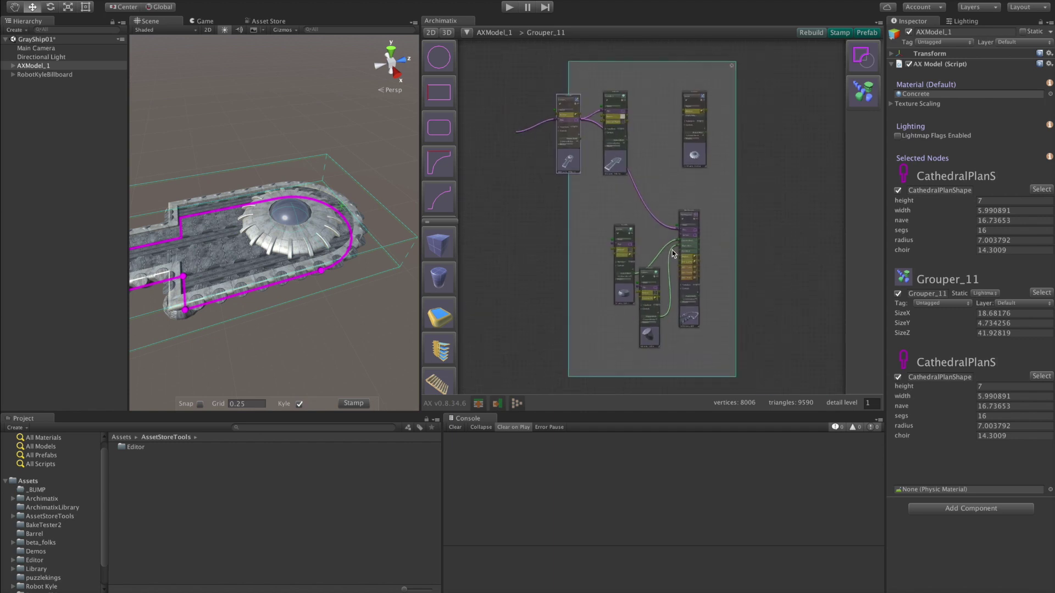
{"action": "scroll", "coordinate": [590, 134], "scroll_direction": "up", "scroll_amount": 4}
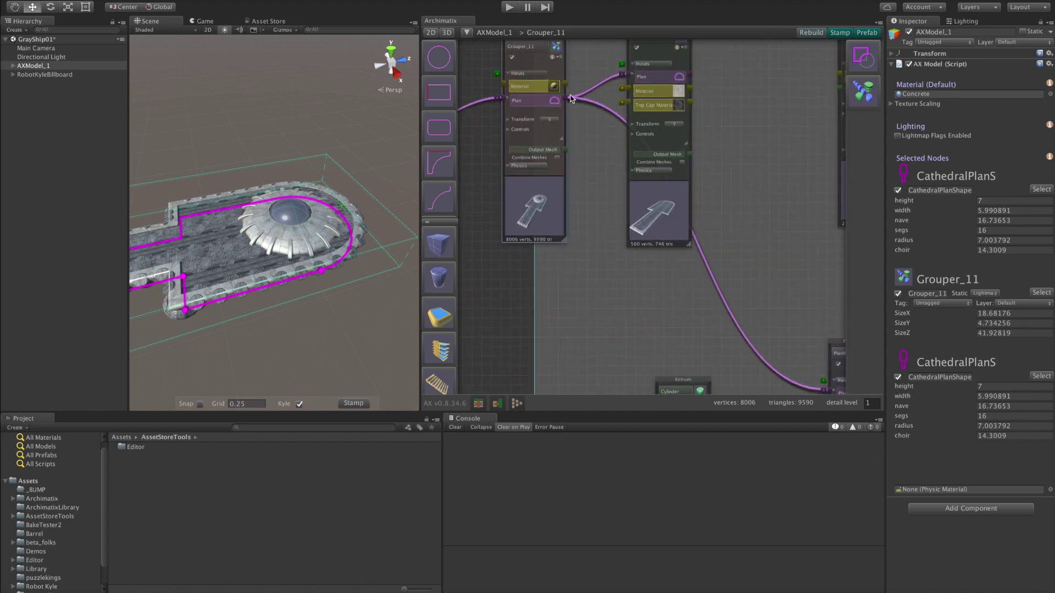
{"action": "type", "text": "Hull"}
{"action": "left_click", "coordinate": [532, 89]}
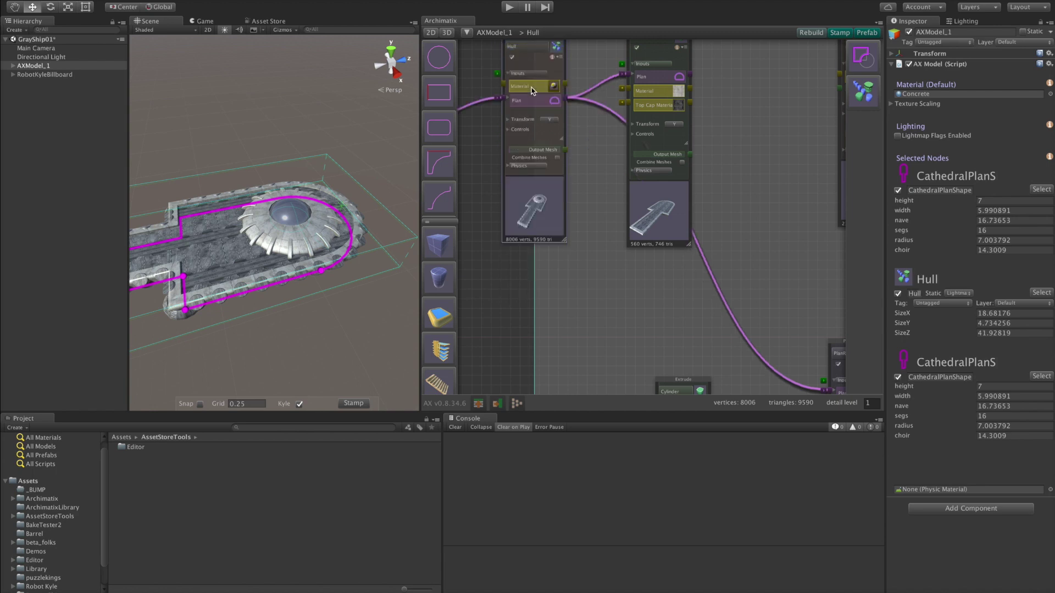
Rearrange the two Cylinder nodes and the PlanRepeater node in the Hull graph
{"action": "scroll", "coordinate": [666, 230], "scroll_direction": "down", "scroll_amount": 4}
{"action": "middle_click_drag", "start_coordinate": [734, 254], "coordinate": [733, 134]}
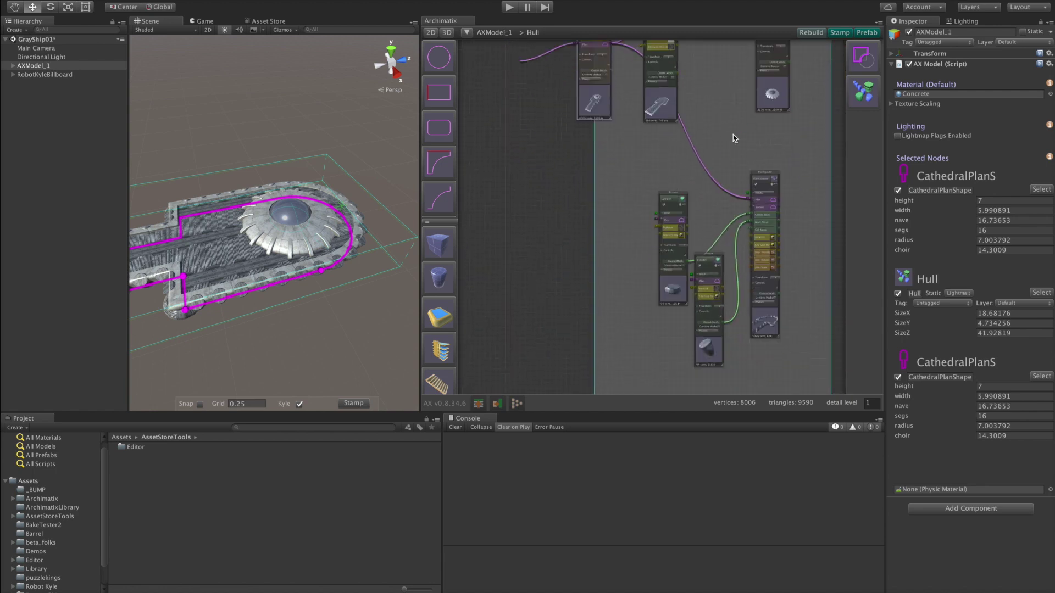
{"action": "left_click", "coordinate": [651, 313]}
{"action": "left_click_drag", "start_coordinate": [708, 342], "coordinate": [719, 303]}
{"action": "left_click_drag", "start_coordinate": [652, 302], "coordinate": [664, 294]}
{"action": "left_click_drag", "start_coordinate": [761, 320], "coordinate": [767, 306]}
{"action": "scroll", "coordinate": [767, 306], "scroll_direction": "up", "scroll_amount": 4}
{"action": "scroll", "coordinate": [767, 306], "scroll_direction": "up", "scroll_amount": 5}
{"action": "scroll", "coordinate": [733, 307], "scroll_direction": "down", "scroll_amount": 8}
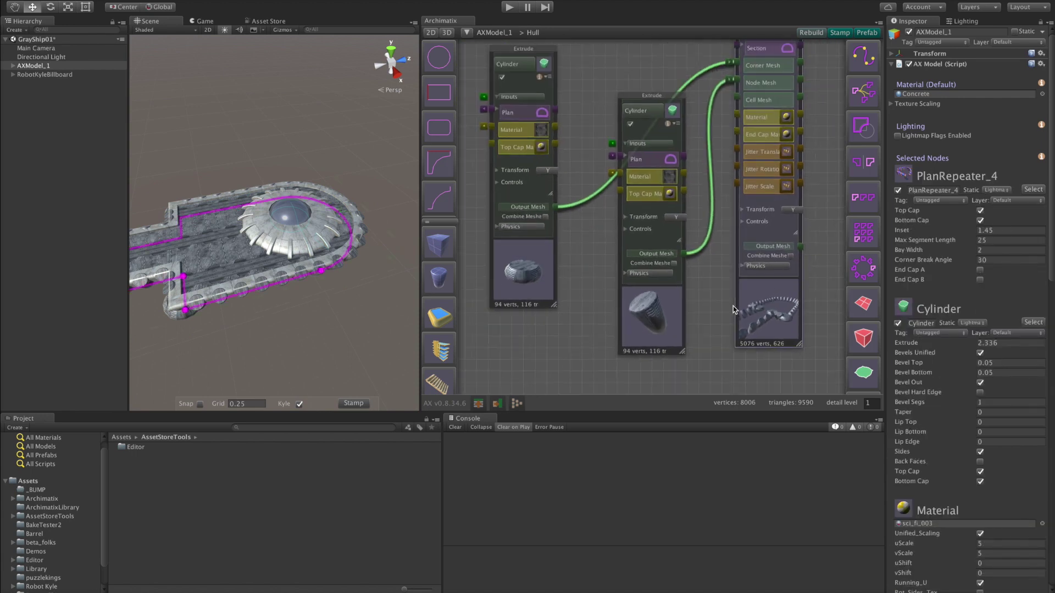
Reposition and enlarge the Bridge node in the Hull graph, and turn its thumbnail to a side view
{"action": "middle_click_drag", "start_coordinate": [640, 88], "coordinate": [639, 257]}
{"action": "left_click_drag", "start_coordinate": [744, 169], "coordinate": [735, 150]}
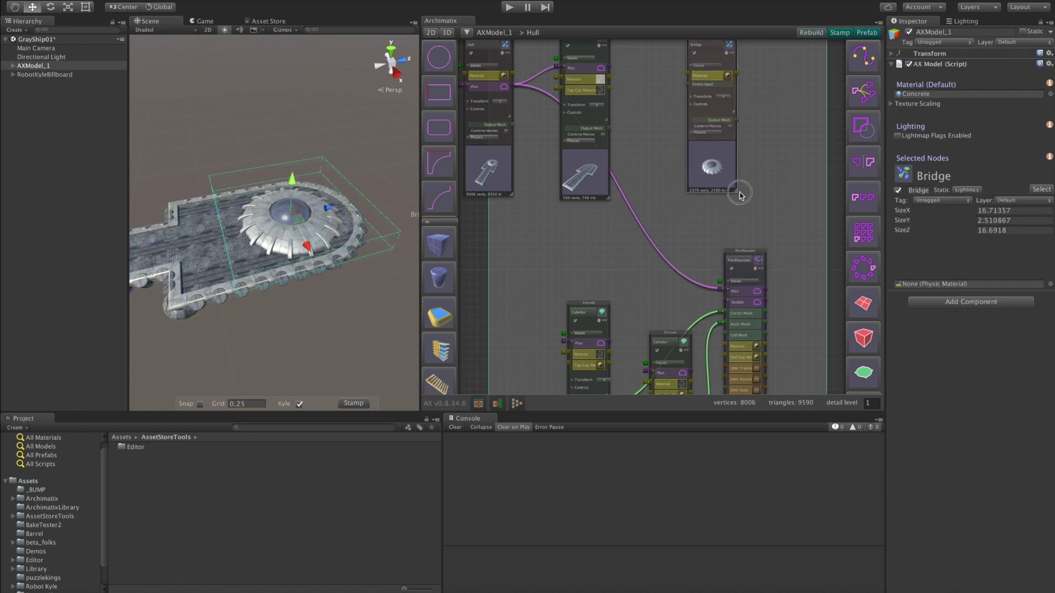
{"action": "left_click_drag", "start_coordinate": [733, 192], "coordinate": [765, 220]}
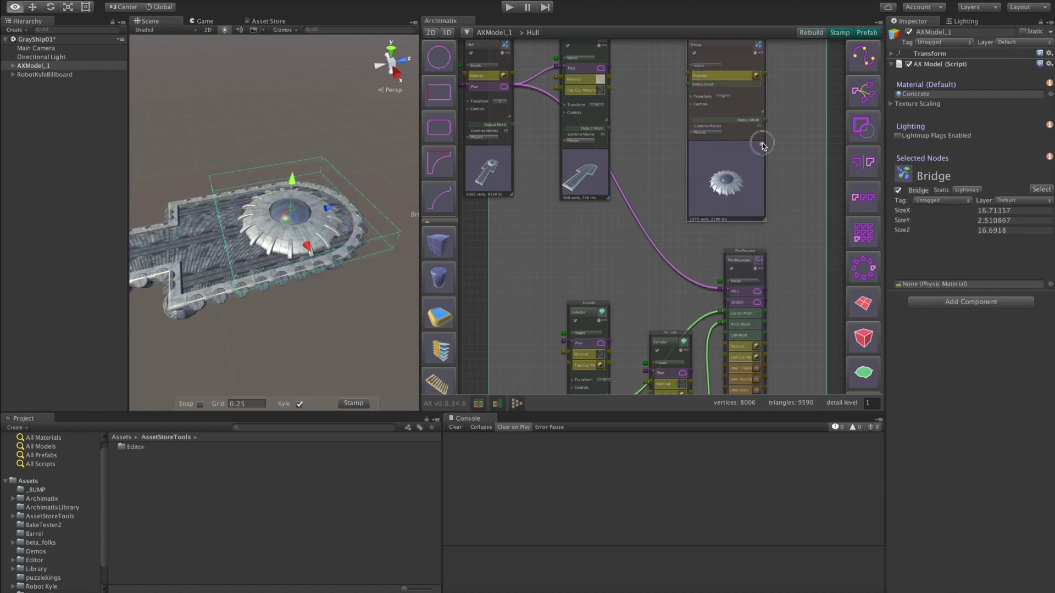
{"action": "middle_click_drag", "start_coordinate": [763, 145], "coordinate": [763, 155]}
{"action": "left_click_drag", "start_coordinate": [757, 168], "coordinate": [763, 141]}
{"action": "scroll", "coordinate": [661, 195], "scroll_direction": "down", "scroll_amount": 1}
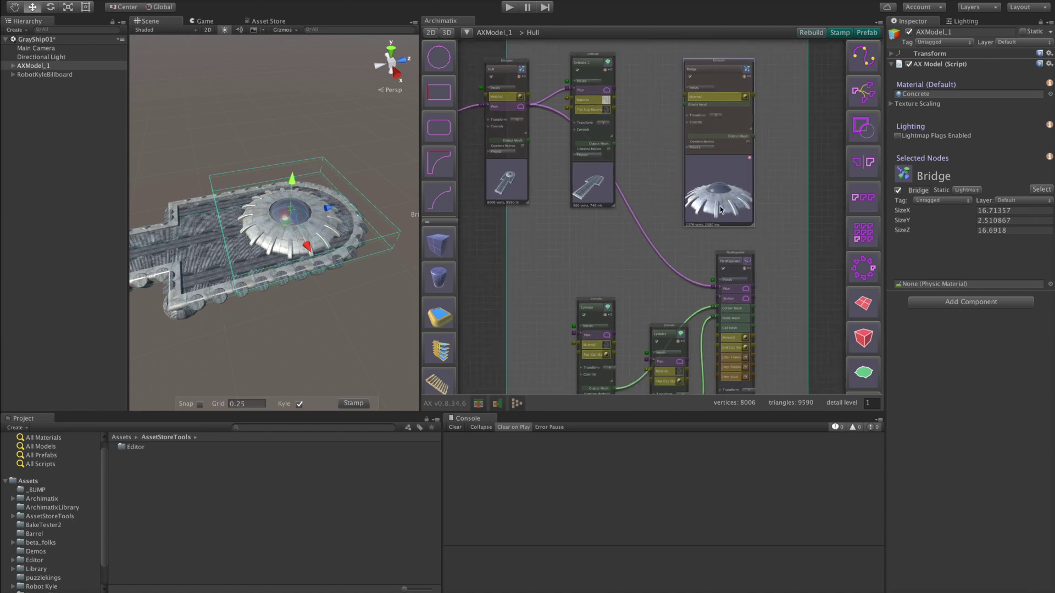
Slide the Bridge lengthwise along the hull, and adjust the hull's plan outline around it
{"action": "left_click_drag", "start_coordinate": [328, 208], "coordinate": [286, 217]}
{"action": "left_click_drag", "start_coordinate": [256, 312], "coordinate": [302, 302], "text": "alt"}
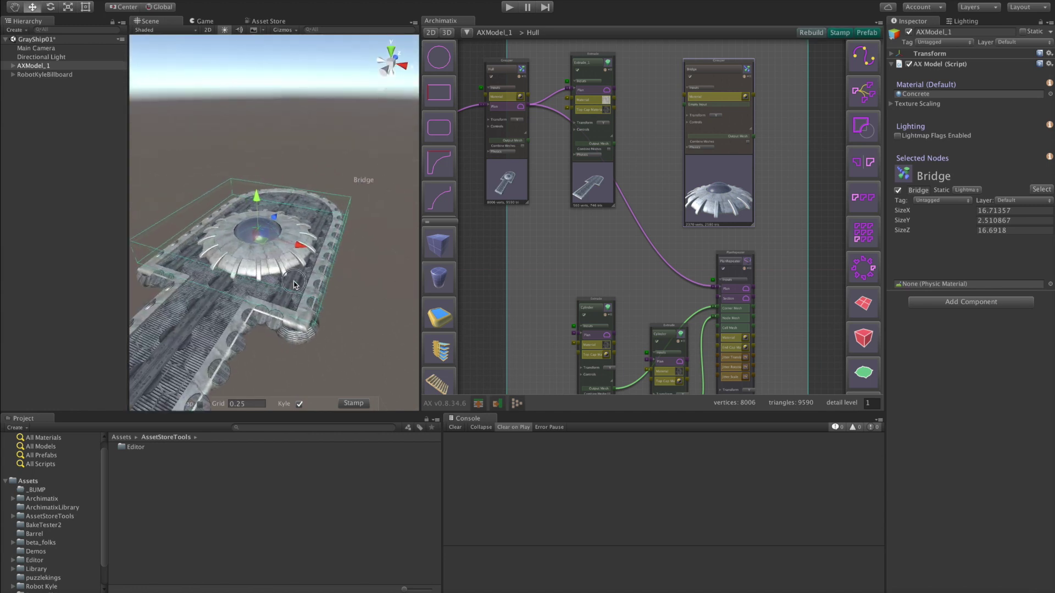
{"action": "left_click", "coordinate": [294, 284]}
{"action": "key", "text": "shift+space"}
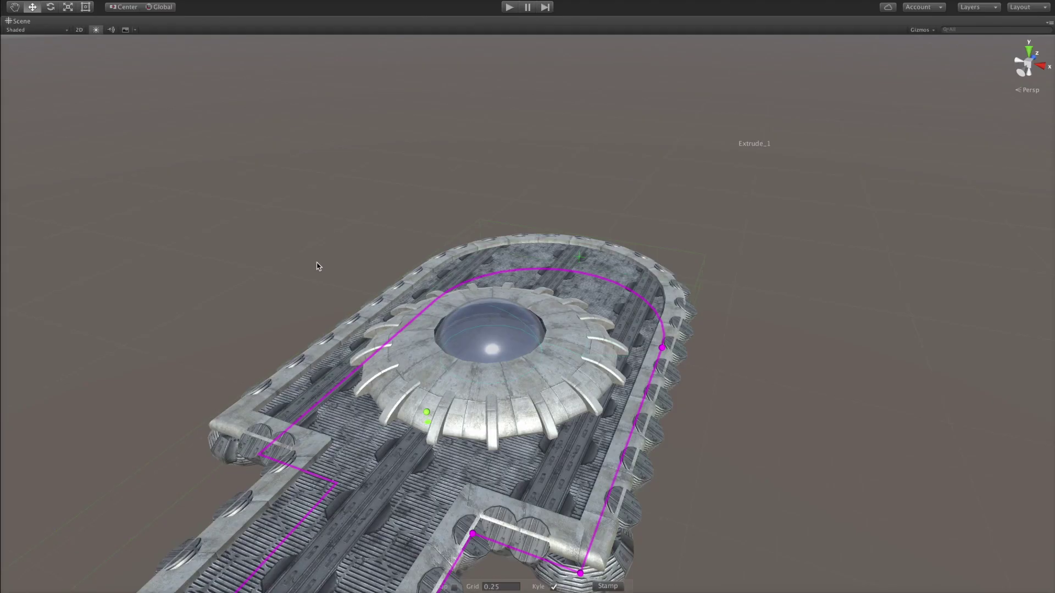
{"action": "left_click_drag", "start_coordinate": [662, 351], "coordinate": [471, 245], "text": "alt"}
{"action": "middle_click_drag", "start_coordinate": [253, 479], "coordinate": [426, 490]}
{"action": "left_click_drag", "start_coordinate": [427, 494], "coordinate": [439, 475], "text": "alt"}
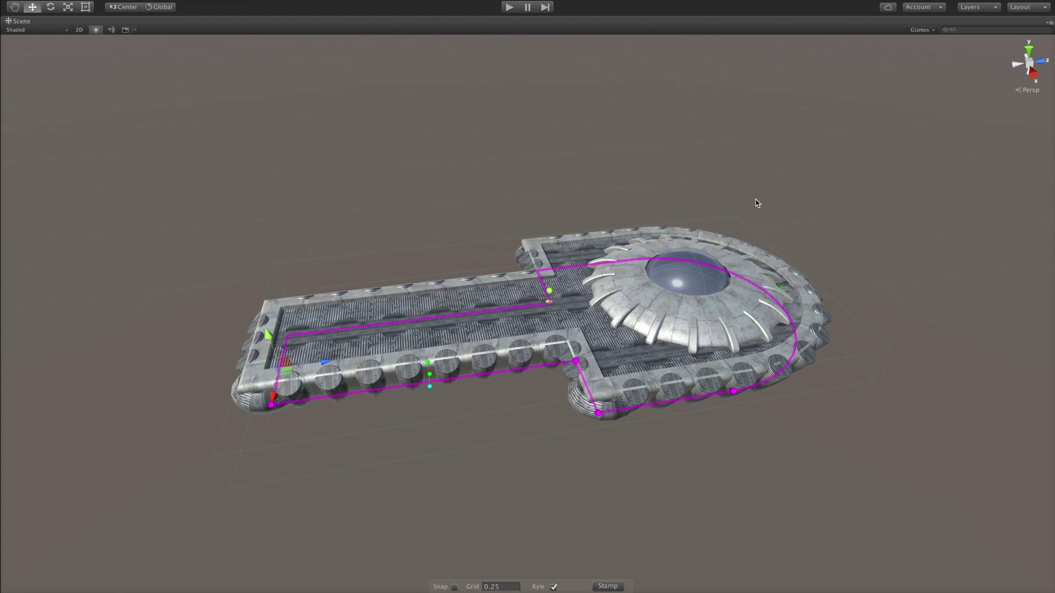
{"action": "key", "text": "shift+space"}
Add a closed ShallowCurveShape to the Hull group, about 4.98 wide and 1.27 high with a dip of about 0.74
{"action": "scroll", "coordinate": [451, 184], "scroll_direction": "down", "scroll_amount": 5}
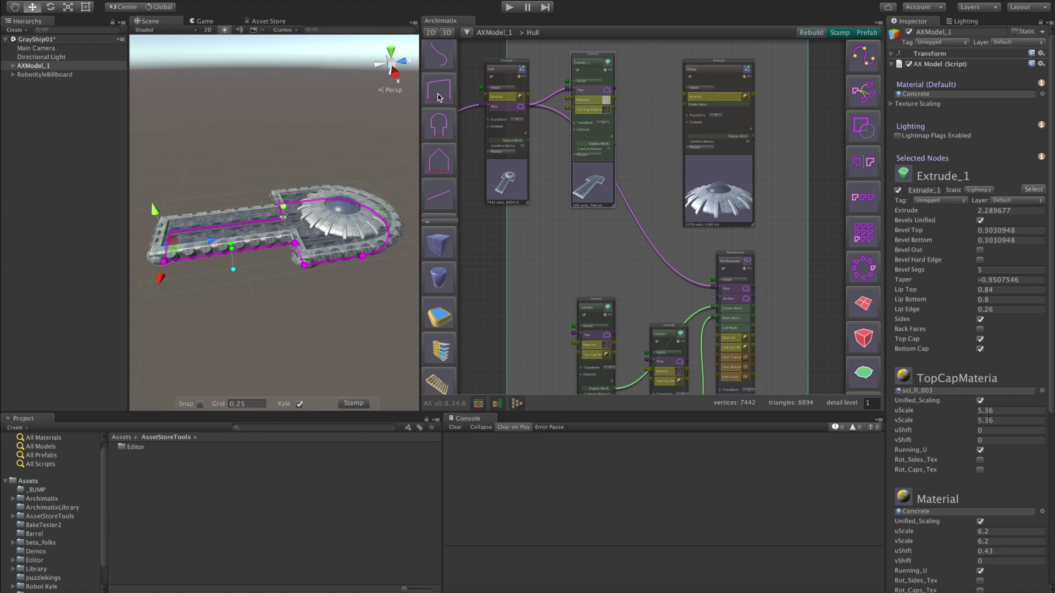
{"action": "left_click", "coordinate": [439, 97]}
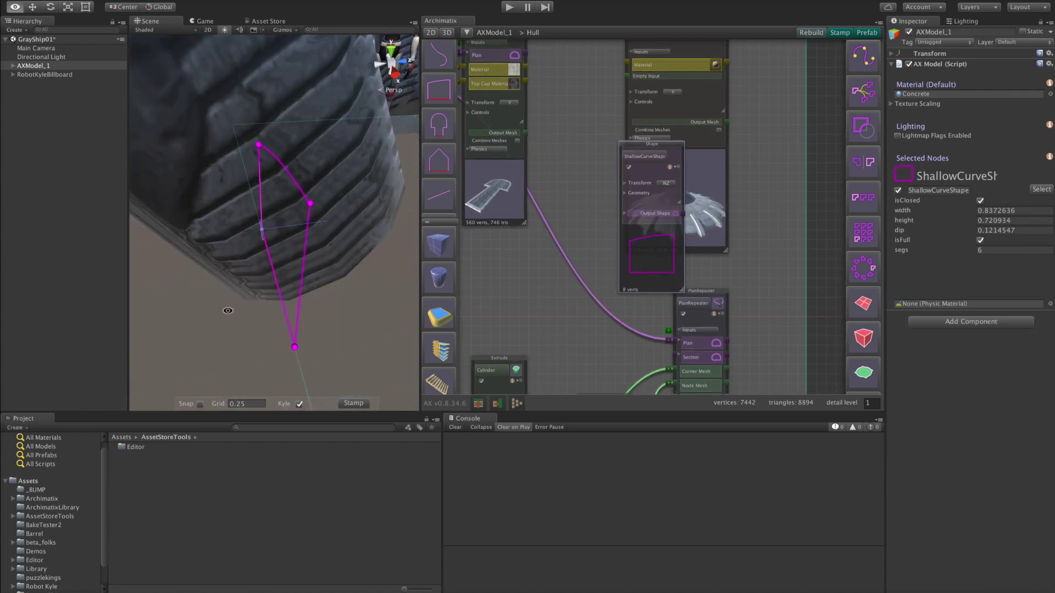
{"action": "left_click_drag", "start_coordinate": [283, 220], "coordinate": [404, 215]}
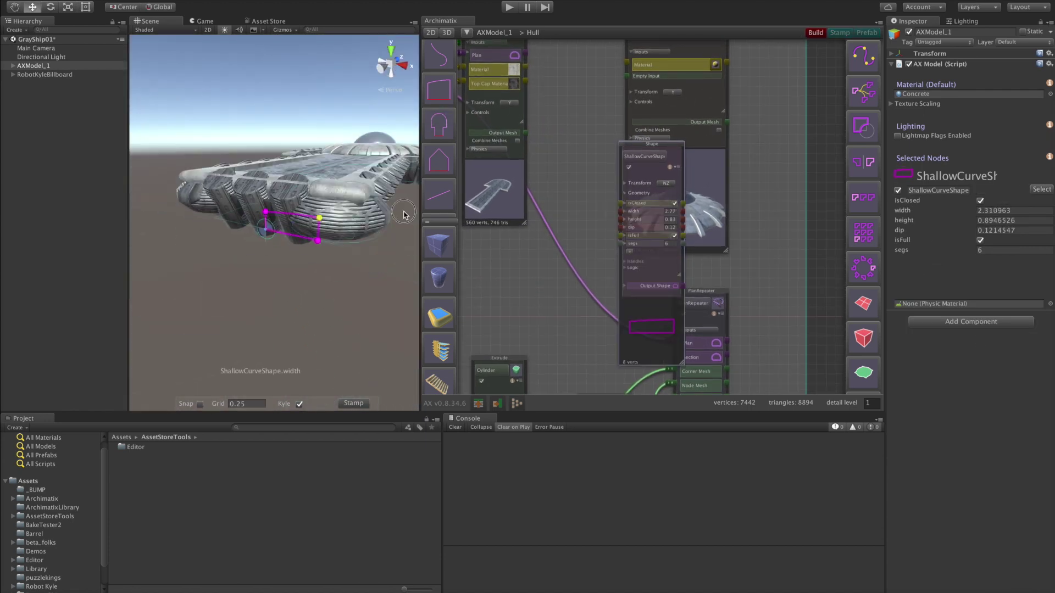
{"action": "left_click_drag", "start_coordinate": [523, 194], "coordinate": [536, 186]}
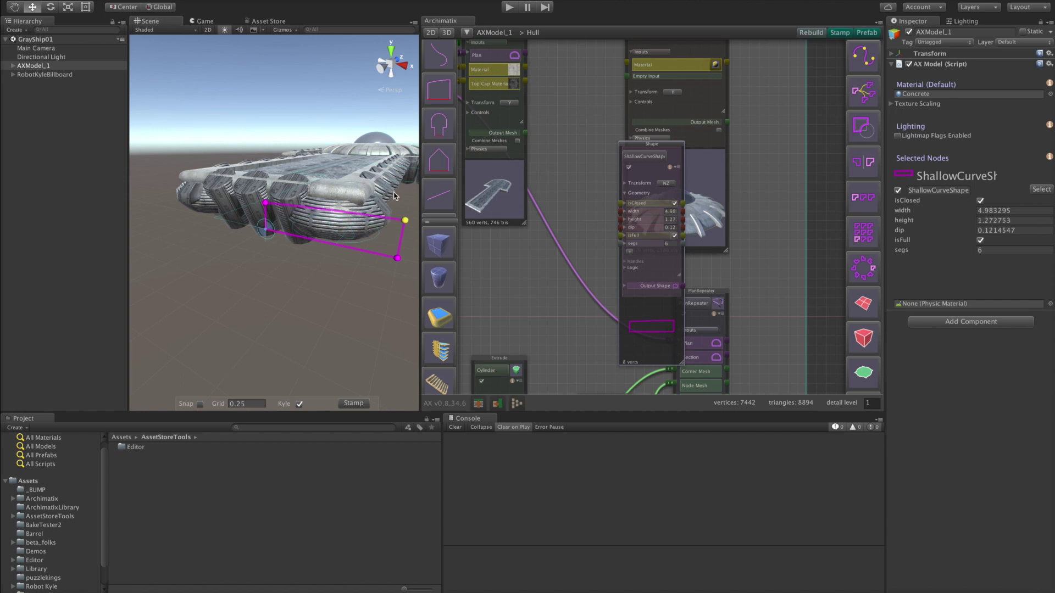
{"action": "left_click_drag", "start_coordinate": [274, 242], "coordinate": [282, 296], "text": "alt"}
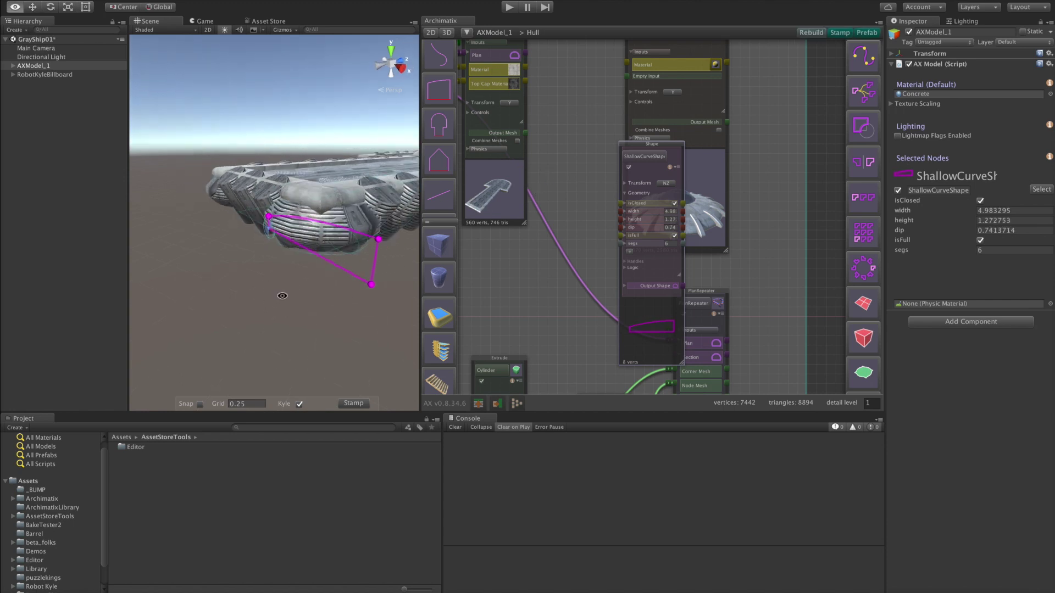
Extrude the new curved shape and move its shape and extrude nodes to a clear area of the Hull graph
{"action": "left_click_drag", "start_coordinate": [653, 297], "coordinate": [592, 272]}
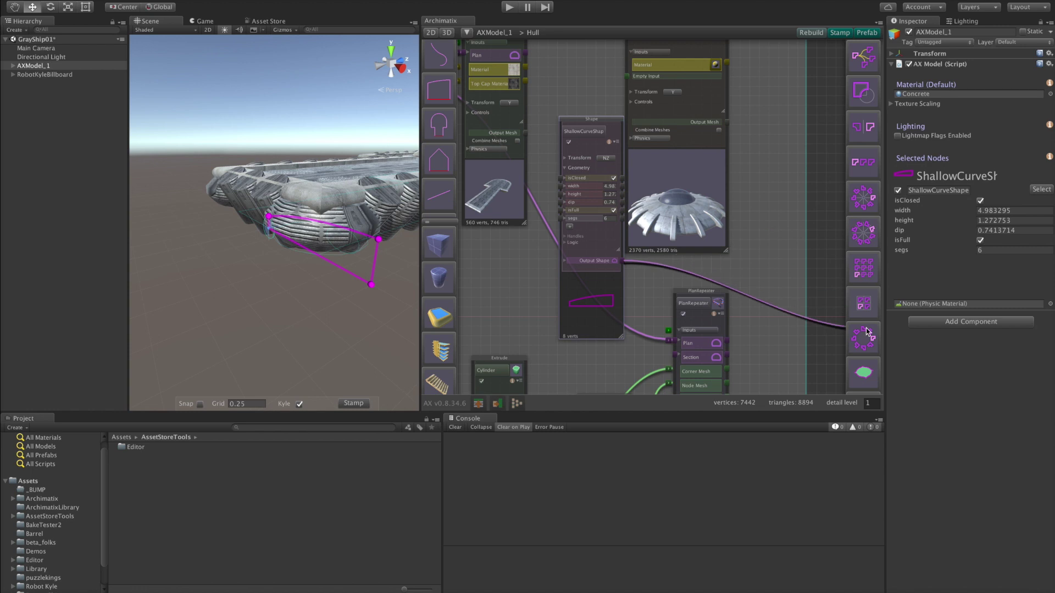
{"action": "left_click", "coordinate": [863, 372]}
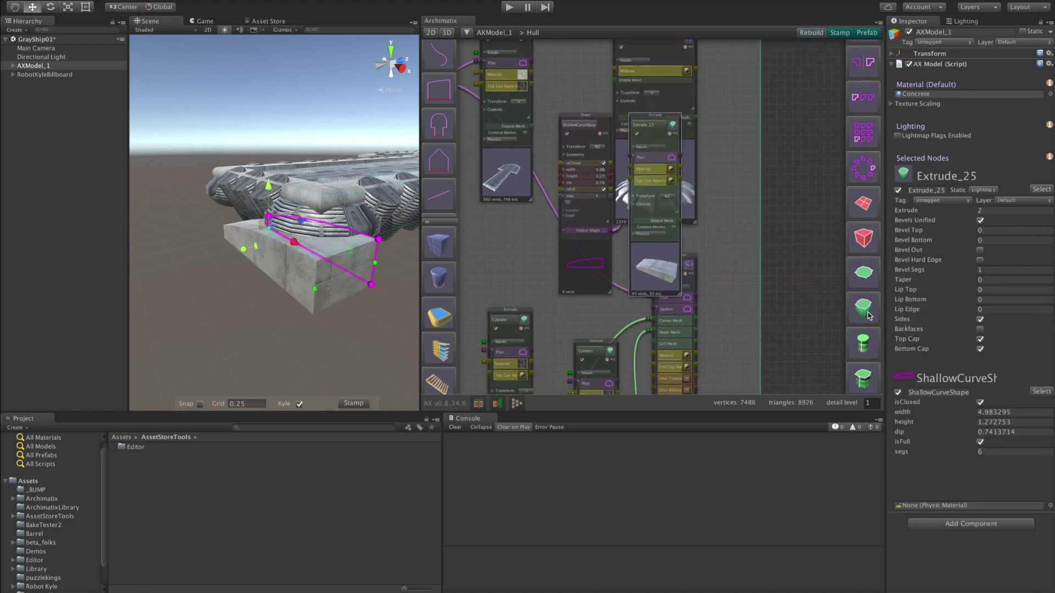
{"action": "left_click", "coordinate": [569, 269]}
{"action": "left_click", "coordinate": [648, 261], "text": "shift"}
{"action": "left_click_drag", "start_coordinate": [648, 261], "coordinate": [816, 247]}
{"action": "scroll", "coordinate": [813, 249], "scroll_direction": "down", "scroll_amount": 4}
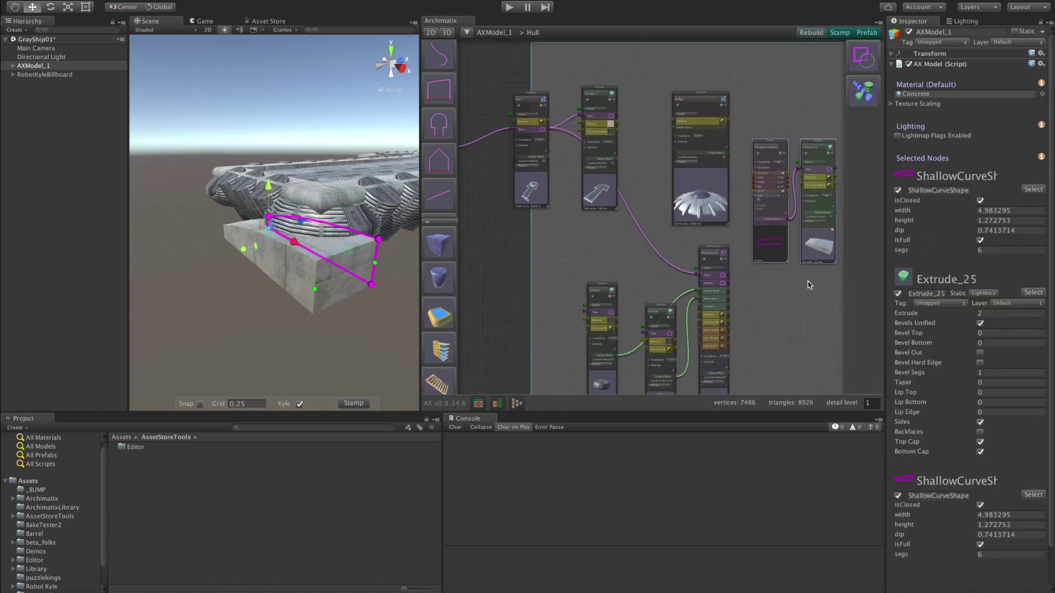
{"action": "middle_click_drag", "start_coordinate": [809, 286], "coordinate": [707, 237]}
{"action": "left_click_drag", "start_coordinate": [708, 198], "coordinate": [659, 228]}
{"action": "scroll", "coordinate": [752, 236], "scroll_direction": "up", "scroll_amount": 5}
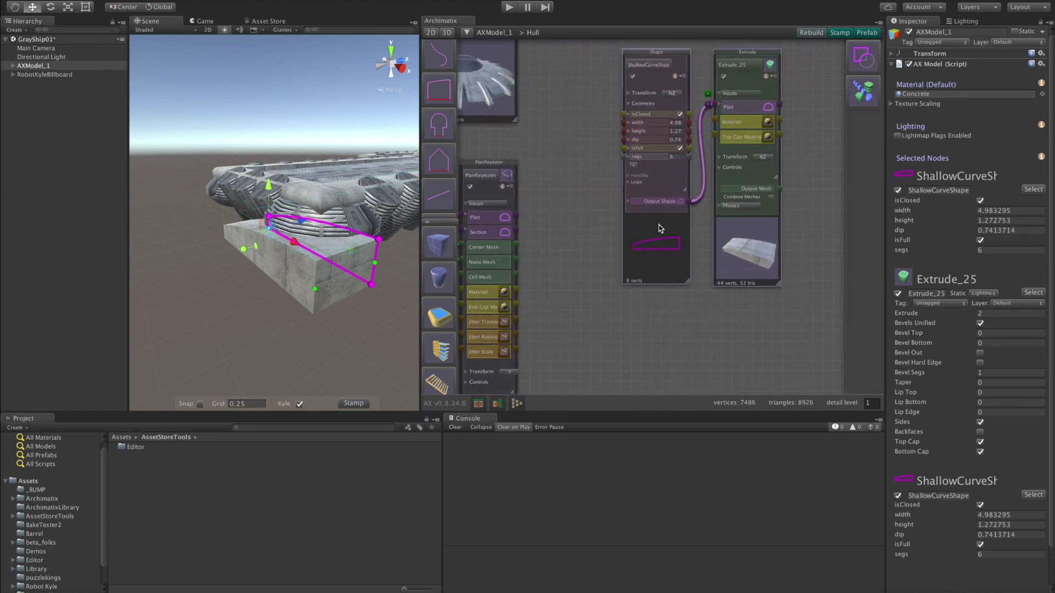
Reduce the new block's extrusion to about 0.44 and change its transform axis to X
{"action": "left_click", "coordinate": [768, 157]}
{"action": "left_click_drag", "start_coordinate": [315, 289], "coordinate": [398, 225]}
{"action": "left_click", "coordinate": [763, 158]}
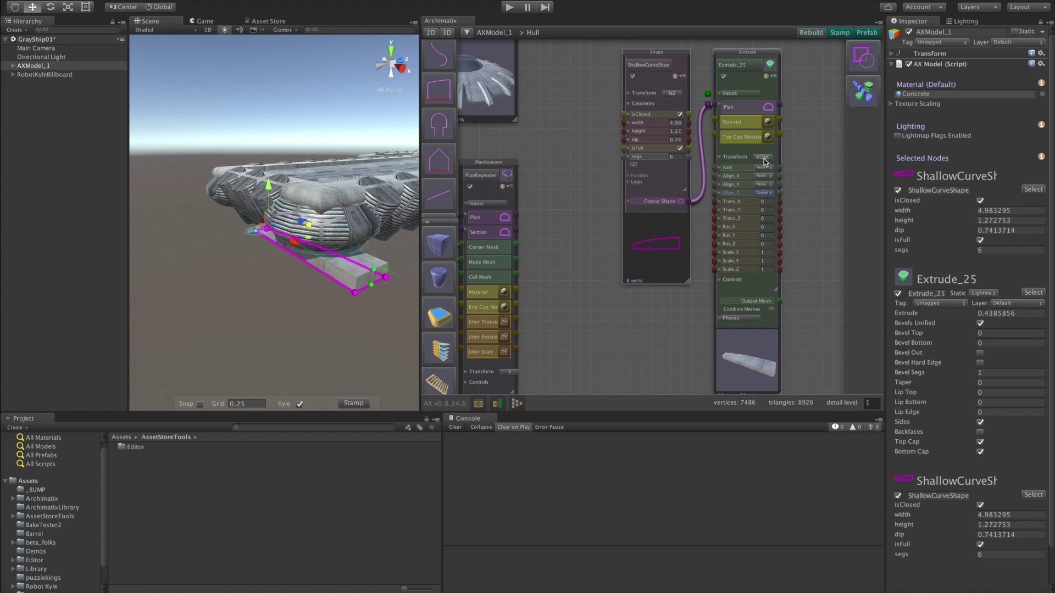
{"action": "left_click", "coordinate": [763, 157]}
Stretch the block into a long beam with a profile about 26.47 by 3.57, and position it lengthwise through the hull
{"action": "left_click_drag", "start_coordinate": [341, 367], "coordinate": [230, 354], "text": "alt"}
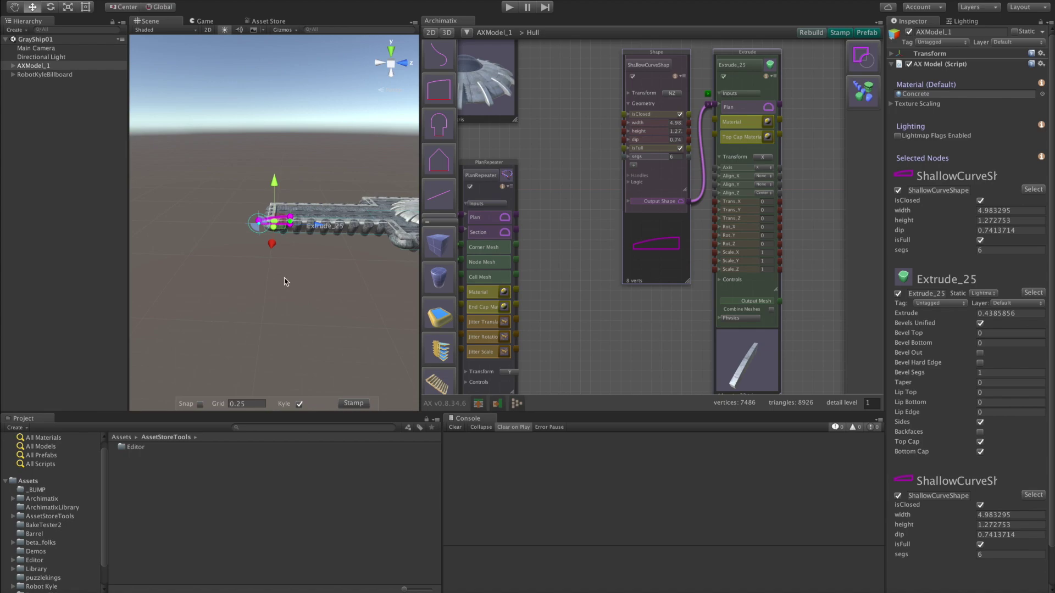
{"action": "key", "text": "shift+space"}
{"action": "left_click_drag", "start_coordinate": [645, 367], "coordinate": [549, 389], "text": "alt"}
{"action": "scroll", "coordinate": [555, 394], "scroll_direction": "up", "scroll_amount": 3}
{"action": "left_click_drag", "start_coordinate": [283, 291], "coordinate": [853, 231]}
{"action": "left_click_drag", "start_coordinate": [209, 364], "coordinate": [266, 354], "text": "alt"}
{"action": "middle_click_drag", "start_coordinate": [267, 353], "coordinate": [379, 336]}
{"action": "left_click_drag", "start_coordinate": [571, 225], "coordinate": [607, 220]}
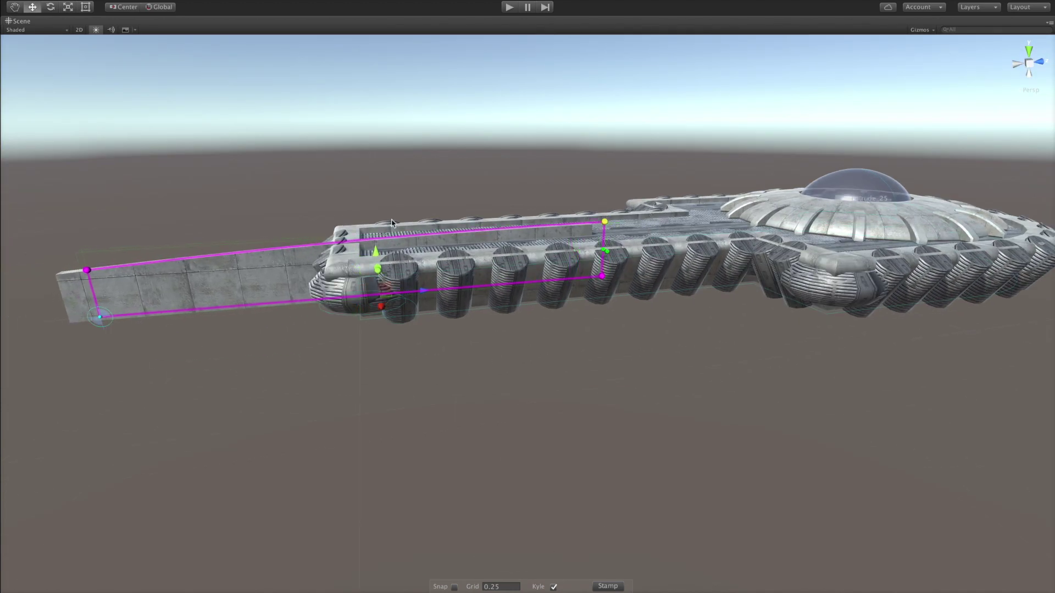
{"action": "left_click_drag", "start_coordinate": [405, 291], "coordinate": [604, 264]}
{"action": "key", "text": "shift+space"}
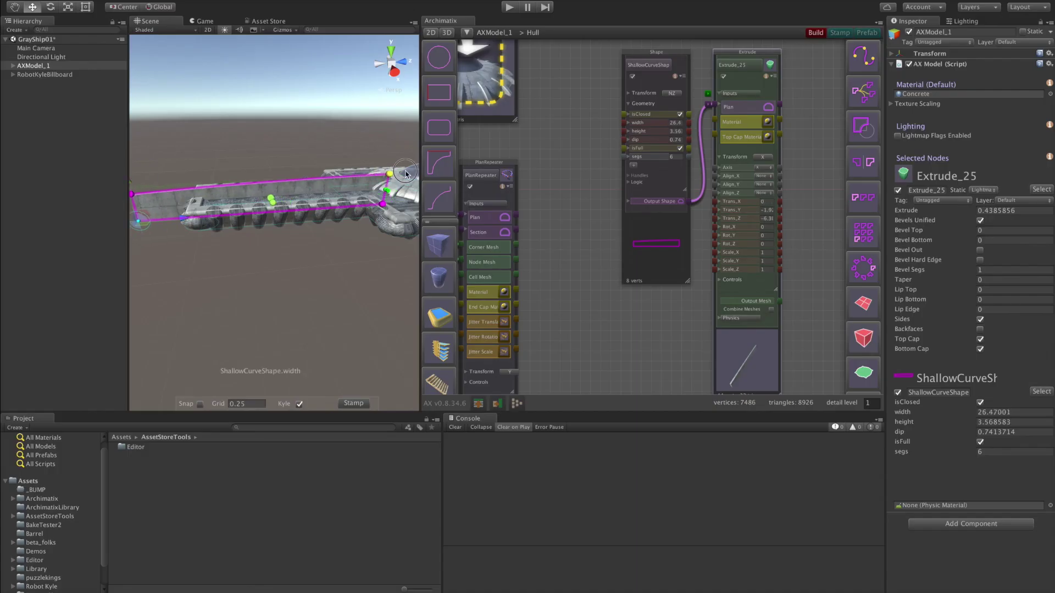
Refine the beam's profile to about 27.6 by 3.22 with a dip of about 3.97, then thicken and bevel the extrusion
{"action": "key", "text": "shift+space"}
{"action": "left_click_drag", "start_coordinate": [426, 129], "coordinate": [689, 292], "text": "alt"}
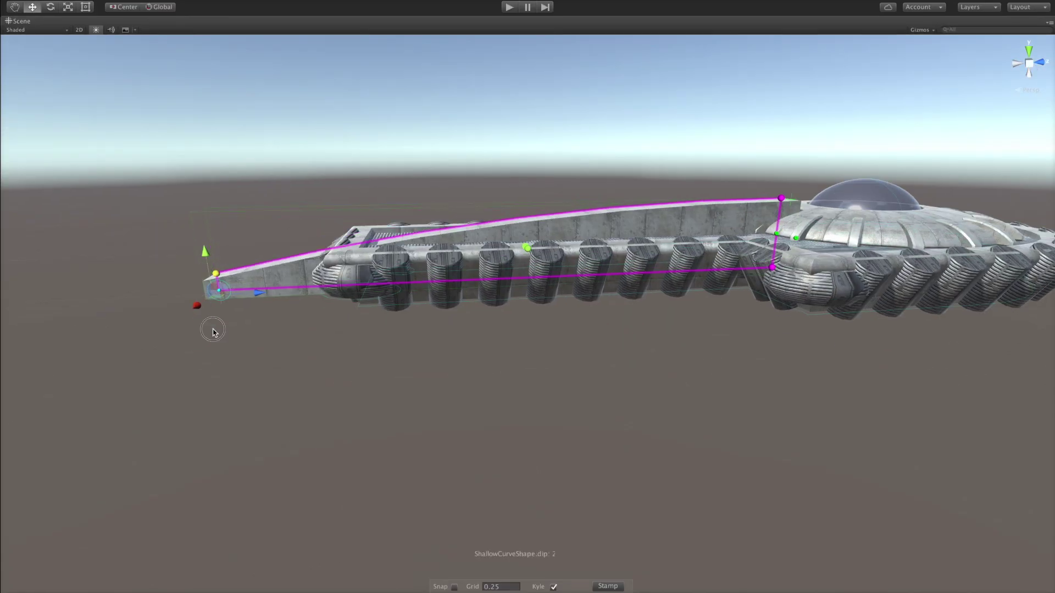
{"action": "left_click_drag", "start_coordinate": [213, 332], "coordinate": [213, 337]}
{"action": "left_click_drag", "start_coordinate": [632, 275], "coordinate": [473, 373], "text": "alt"}
{"action": "mouse_move", "coordinate": [833, 315]}
{"action": "left_mouse_down"}
{"action": "mouse_move", "coordinate": [861, 334]}
{"action": "mouse_move", "coordinate": [840, 321]}
{"action": "left_mouse_up"}
{"action": "left_click_drag", "start_coordinate": [419, 368], "coordinate": [595, 313], "text": "alt"}
{"action": "left_click_drag", "start_coordinate": [210, 376], "coordinate": [199, 333]}
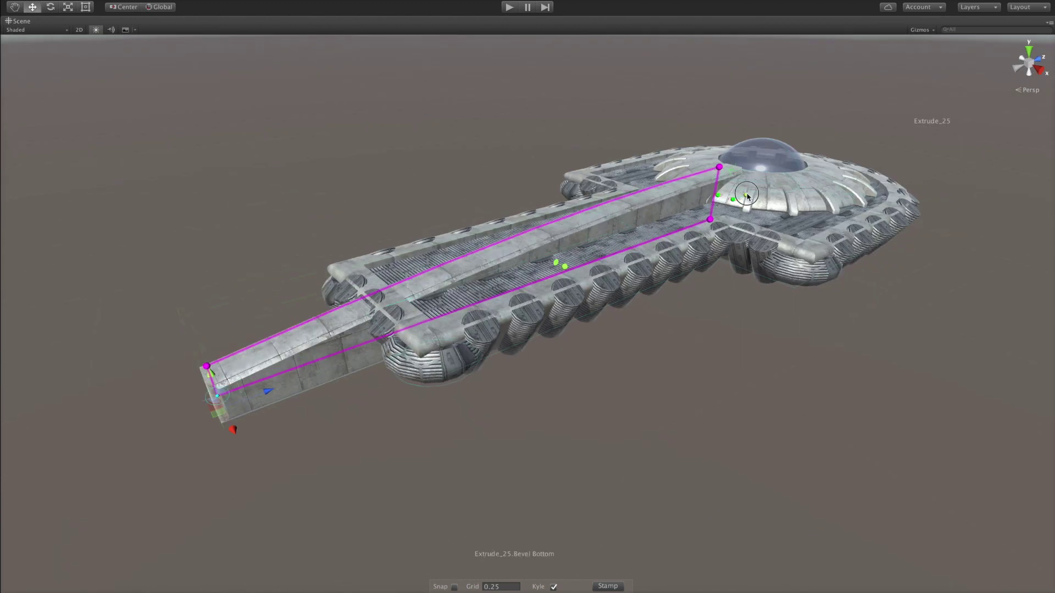
{"action": "left_click_drag", "start_coordinate": [204, 335], "coordinate": [688, 299], "text": "alt"}
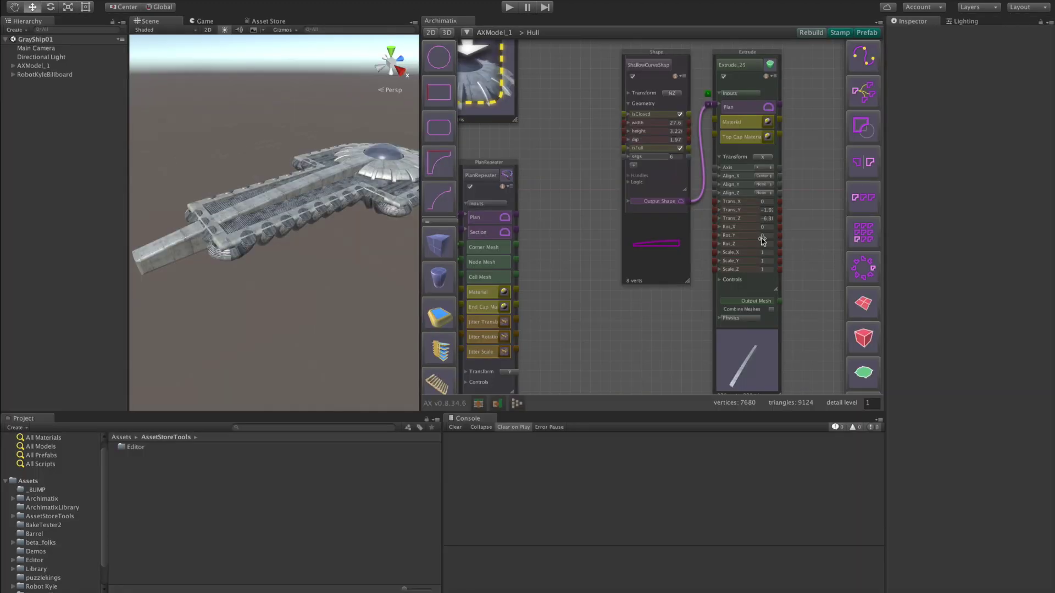
Add a Box at the hull's rear end, extruded about 3.33 from a rectangle about 0.32 wide and 20.63 high
{"action": "scroll", "coordinate": [637, 230], "scroll_direction": "down", "scroll_amount": 5}
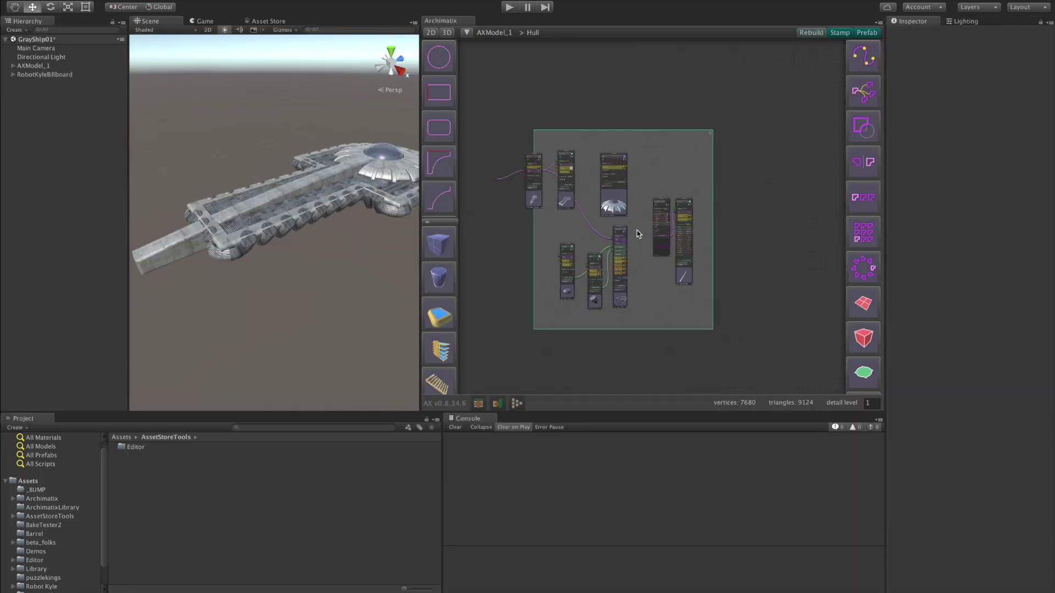
{"action": "scroll", "coordinate": [637, 229], "scroll_direction": "up", "scroll_amount": 5}
{"action": "left_click_drag", "start_coordinate": [731, 210], "coordinate": [713, 211]}
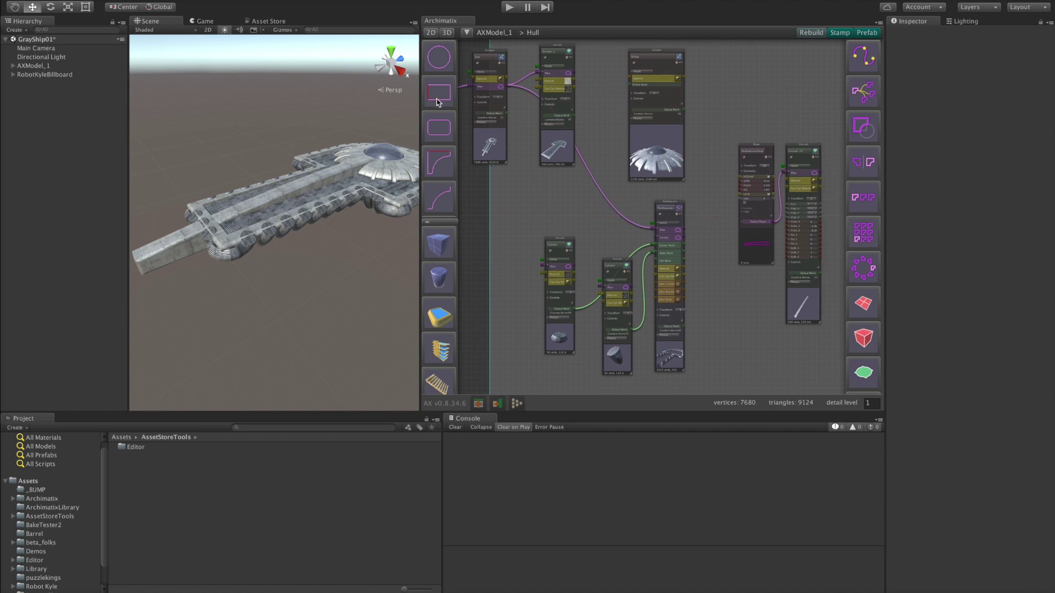
{"action": "left_click", "coordinate": [440, 245]}
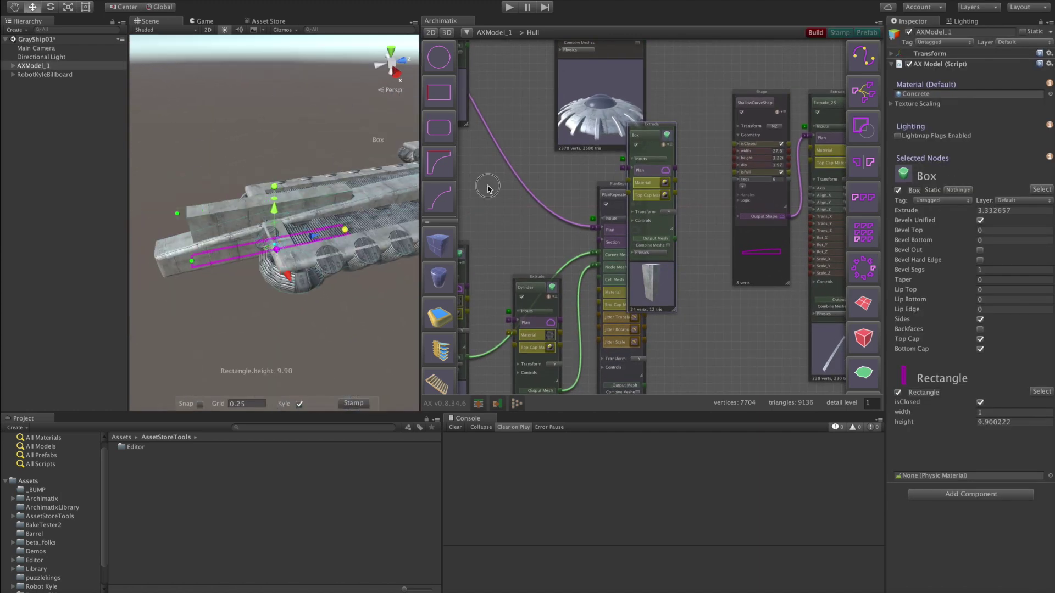
{"action": "left_click_drag", "start_coordinate": [344, 229], "coordinate": [409, 189]}
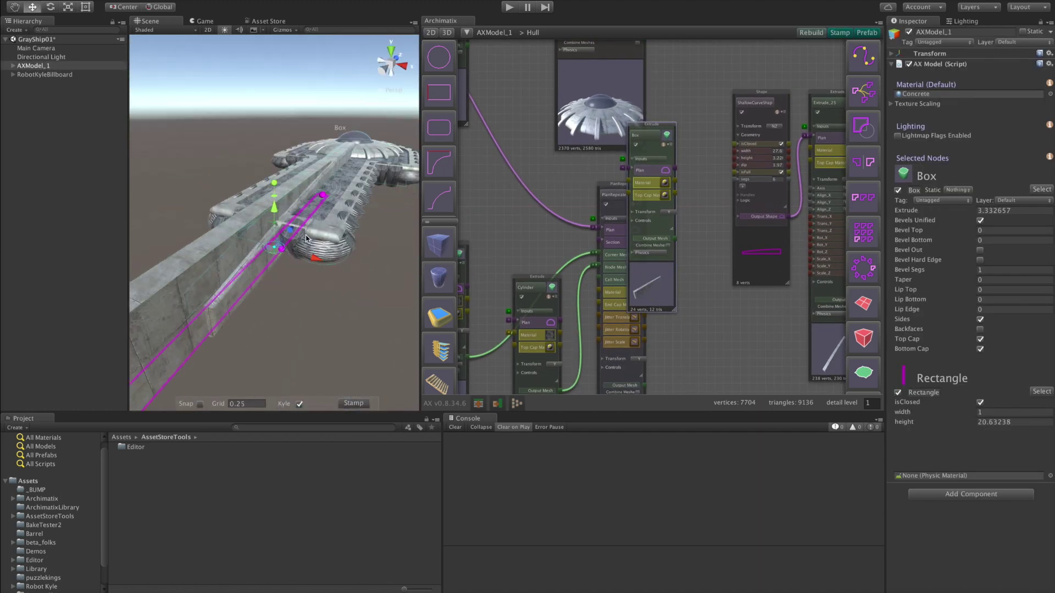
{"action": "left_click_drag", "start_coordinate": [327, 286], "coordinate": [308, 285], "text": "alt"}
{"action": "left_click_drag", "start_coordinate": [285, 250], "coordinate": [270, 249]}
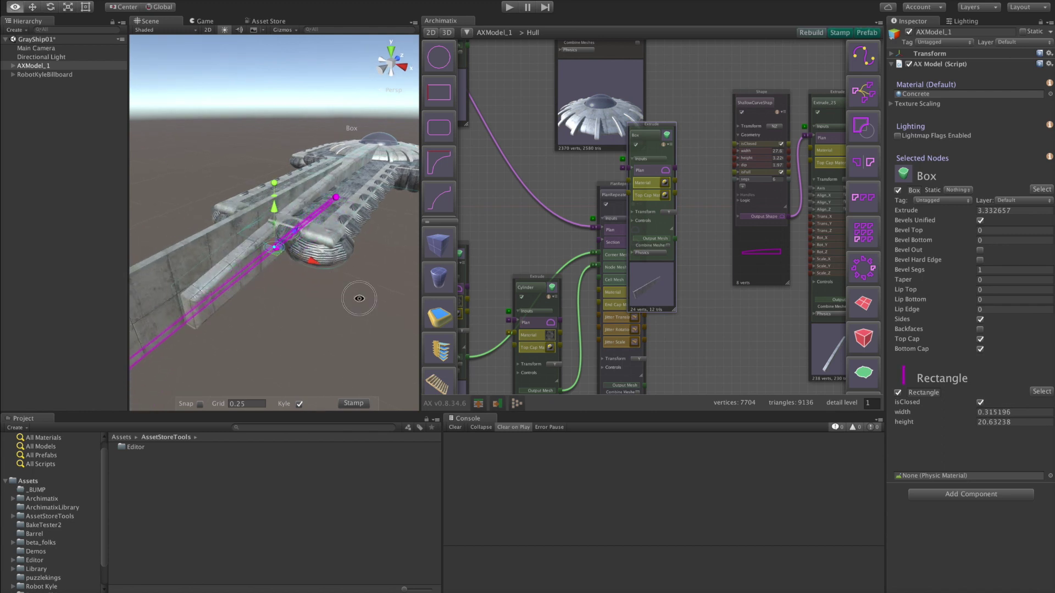
Reduce the rear Box's extrusion to about 2.92 and move its node clear of the repeater node
{"action": "left_click_drag", "start_coordinate": [362, 297], "coordinate": [288, 252], "text": "alt"}
{"action": "left_click_drag", "start_coordinate": [273, 204], "coordinate": [264, 245]}
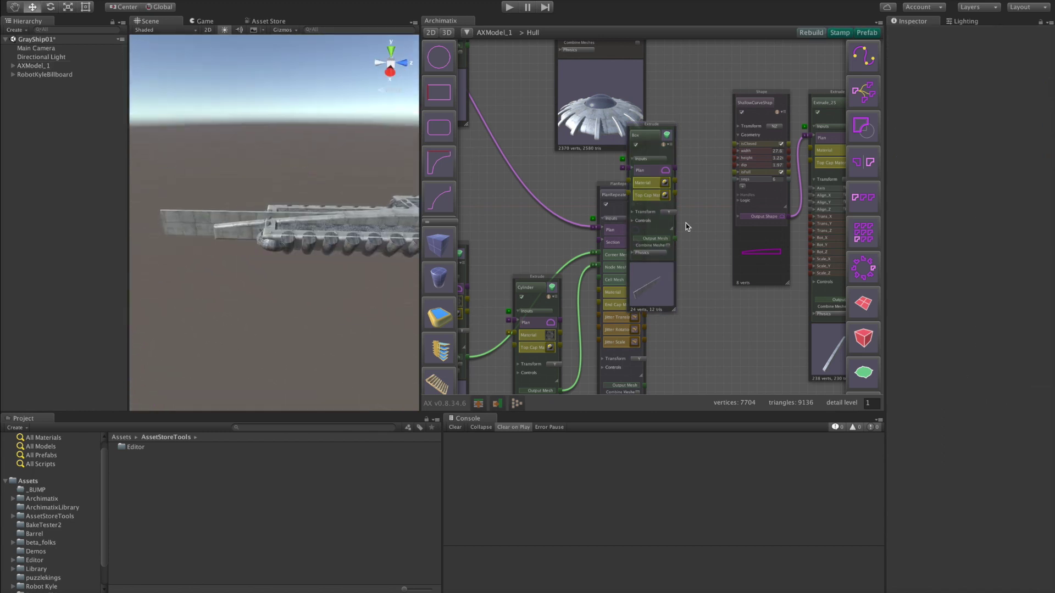
{"action": "left_click_drag", "start_coordinate": [640, 125], "coordinate": [703, 86]}
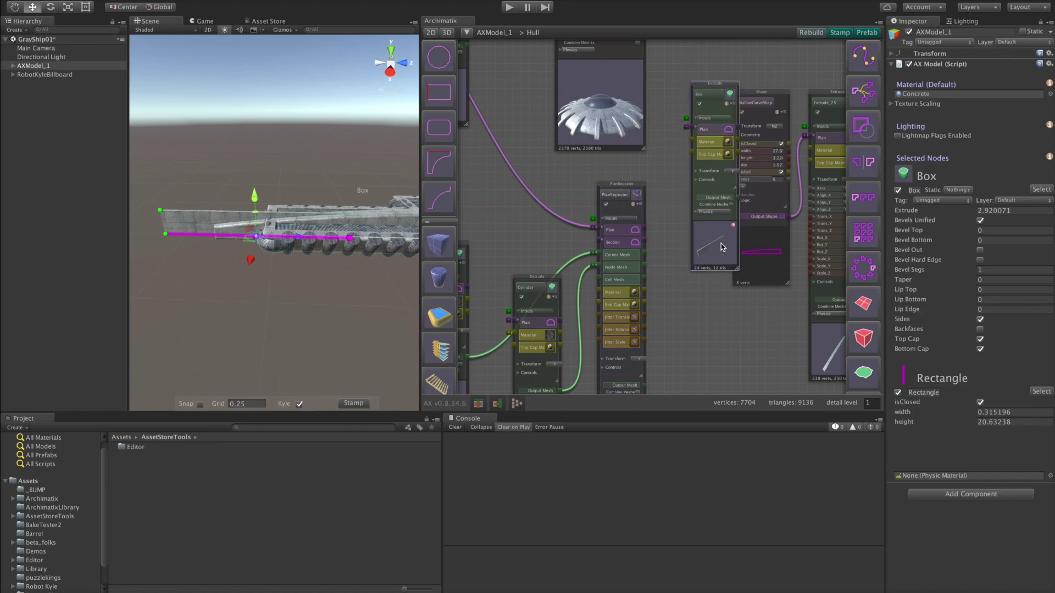
Try giving the rear Box its own material node using the sci_fi_003 material
{"action": "left_click", "coordinate": [728, 144]}
{"action": "scroll", "coordinate": [638, 277], "scroll_direction": "down", "scroll_amount": 8}
{"action": "scroll", "coordinate": [637, 281], "scroll_direction": "up", "scroll_amount": 2}
{"action": "scroll", "coordinate": [638, 284], "scroll_direction": "up", "scroll_amount": 4}
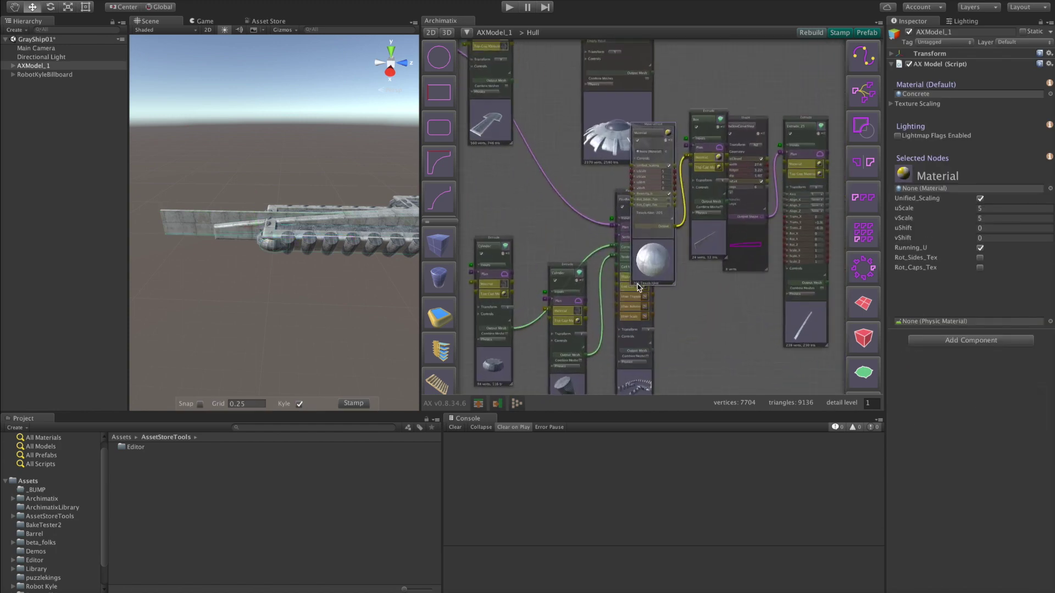
{"action": "left_click", "coordinate": [667, 152]}
{"action": "scroll", "coordinate": [557, 279], "scroll_direction": "down", "scroll_amount": 15}
{"action": "double_click", "coordinate": [642, 263]}
{"action": "left_click", "coordinate": [324, 166]}
{"action": "left_click_drag", "start_coordinate": [311, 164], "coordinate": [458, 131], "text": "alt"}
{"action": "left_click_drag", "start_coordinate": [489, 122], "coordinate": [530, 183]}
{"action": "left_click_drag", "start_coordinate": [648, 261], "coordinate": [635, 255]}
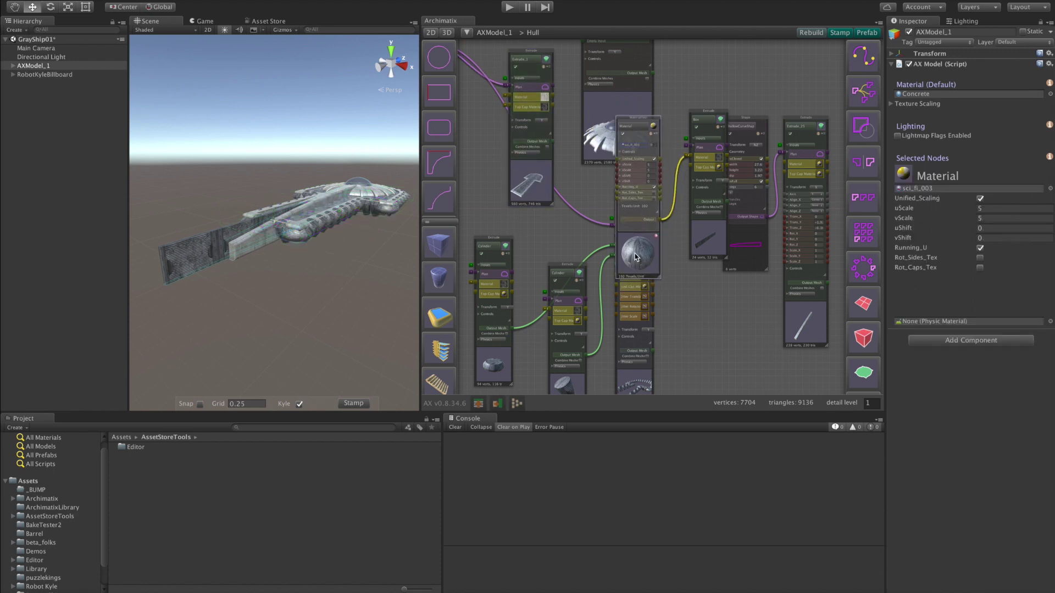
Try adjusting the scale of the Box's separate material, then delete that material node
{"action": "left_click_drag", "start_coordinate": [630, 165], "coordinate": [620, 165]}
{"action": "left_click_drag", "start_coordinate": [628, 176], "coordinate": [648, 176]}
{"action": "left_click", "coordinate": [525, 107]}
{"action": "key", "text": "Delete"}
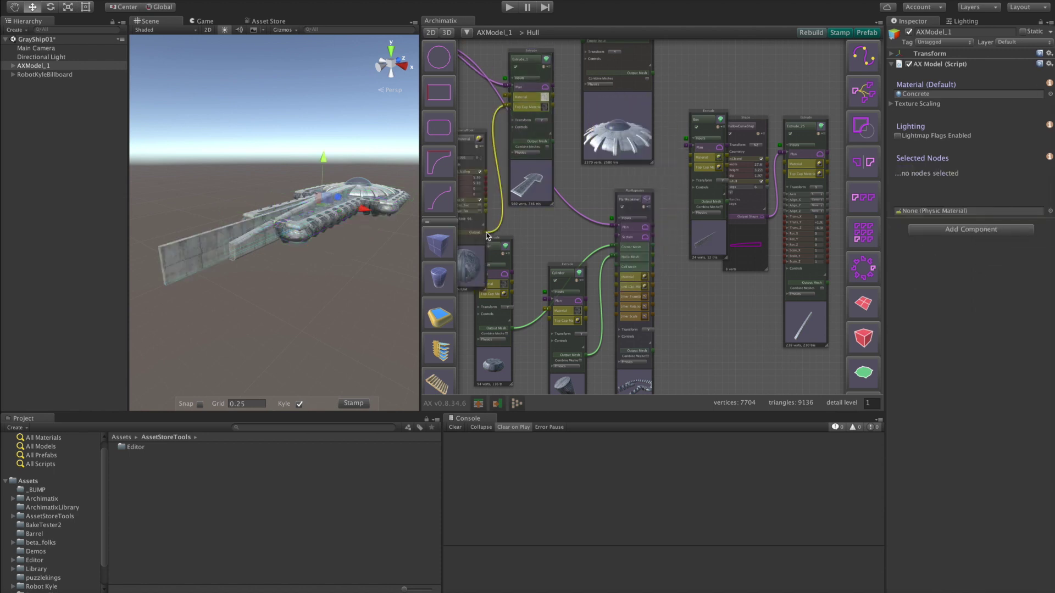
Connect the hull's existing sci_fi_003 material, scaled 5.36, to the rear Box's material input
{"action": "left_click_drag", "start_coordinate": [486, 236], "coordinate": [663, 177]}
{"action": "left_click", "coordinate": [689, 156]}
{"action": "left_click_drag", "start_coordinate": [322, 280], "coordinate": [233, 200], "text": "alt"}
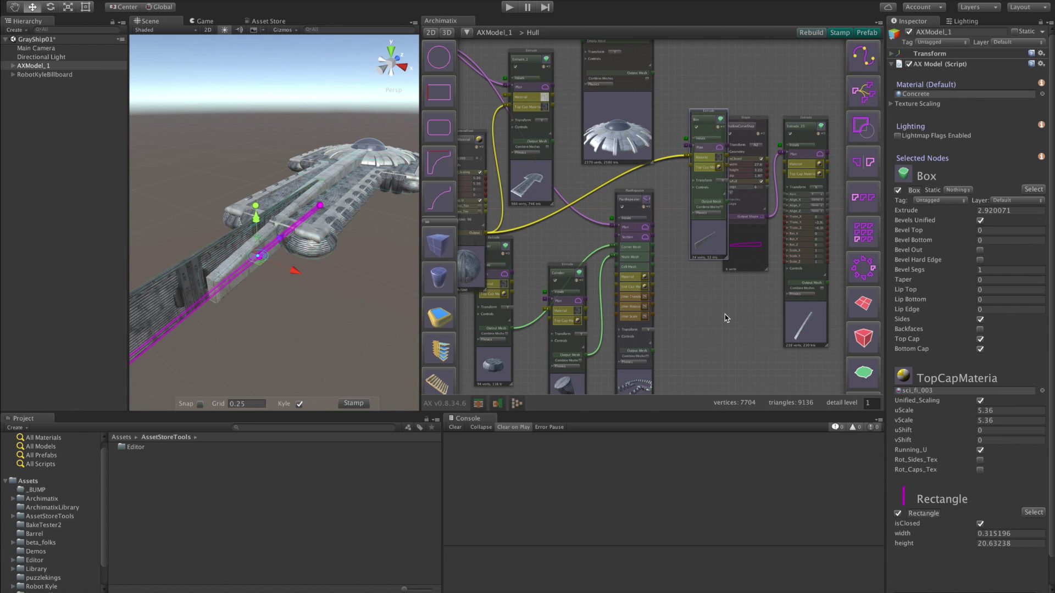
Add a 1.5 by 1 RoundedRectangle and lathe it into a full ring with a radius of about 4.34
{"action": "scroll", "coordinate": [725, 314], "scroll_direction": "down", "scroll_amount": 2}
{"action": "left_click_drag", "start_coordinate": [725, 314], "coordinate": [671, 266]}
{"action": "left_click", "coordinate": [440, 128]}
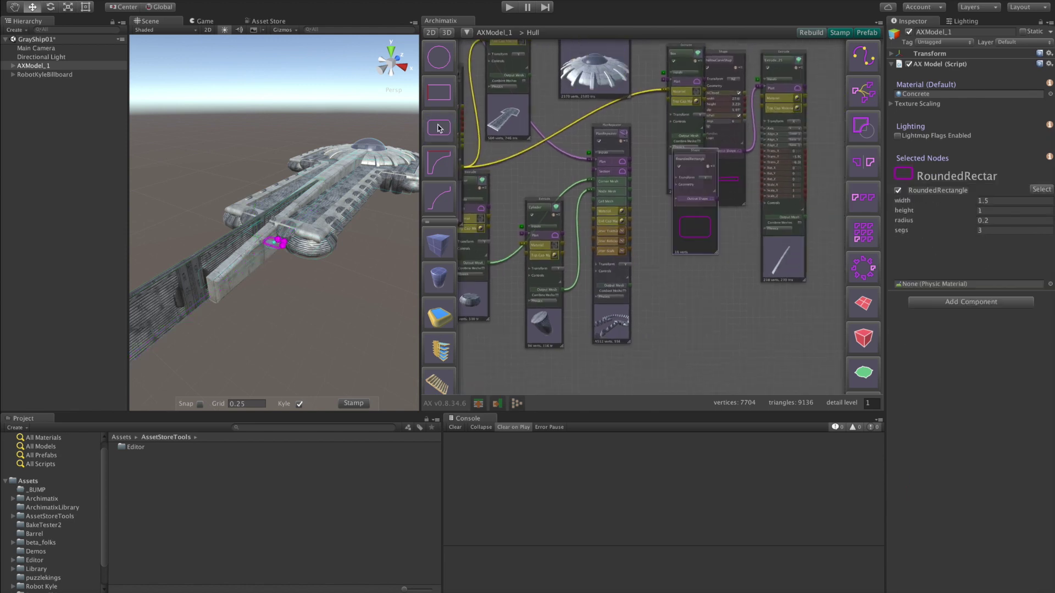
{"action": "left_click_drag", "start_coordinate": [659, 242], "coordinate": [659, 374]}
{"action": "scroll", "coordinate": [736, 328], "scroll_direction": "down", "scroll_amount": 2}
{"action": "left_click_drag", "start_coordinate": [736, 328], "coordinate": [731, 213]}
{"action": "left_click_drag", "start_coordinate": [658, 245], "coordinate": [759, 203]}
{"action": "left_click_drag", "start_coordinate": [864, 361], "coordinate": [863, 330]}
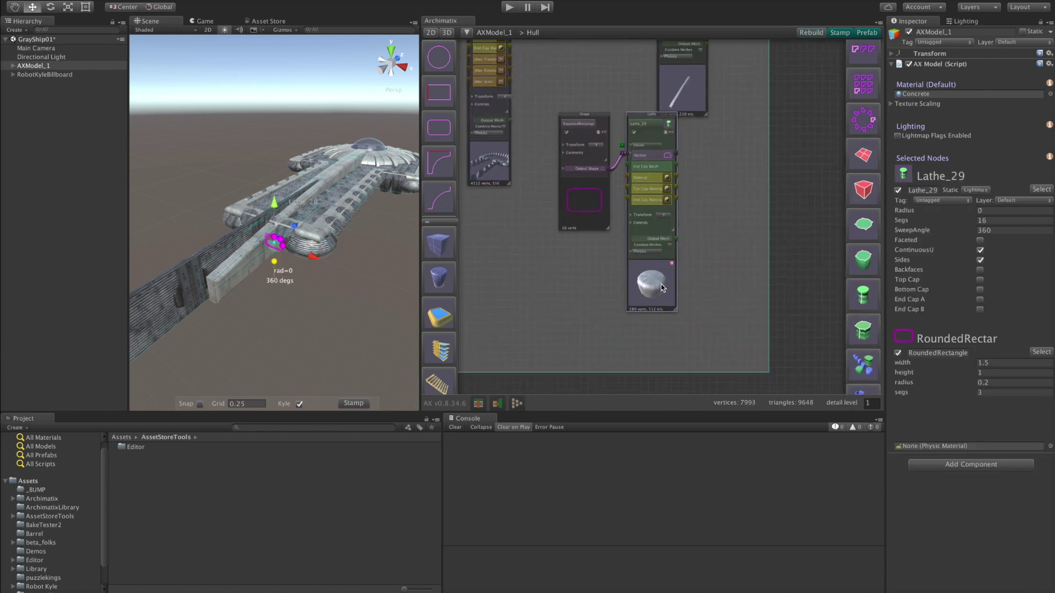
{"action": "left_click_drag", "start_coordinate": [273, 261], "coordinate": [398, 297]}
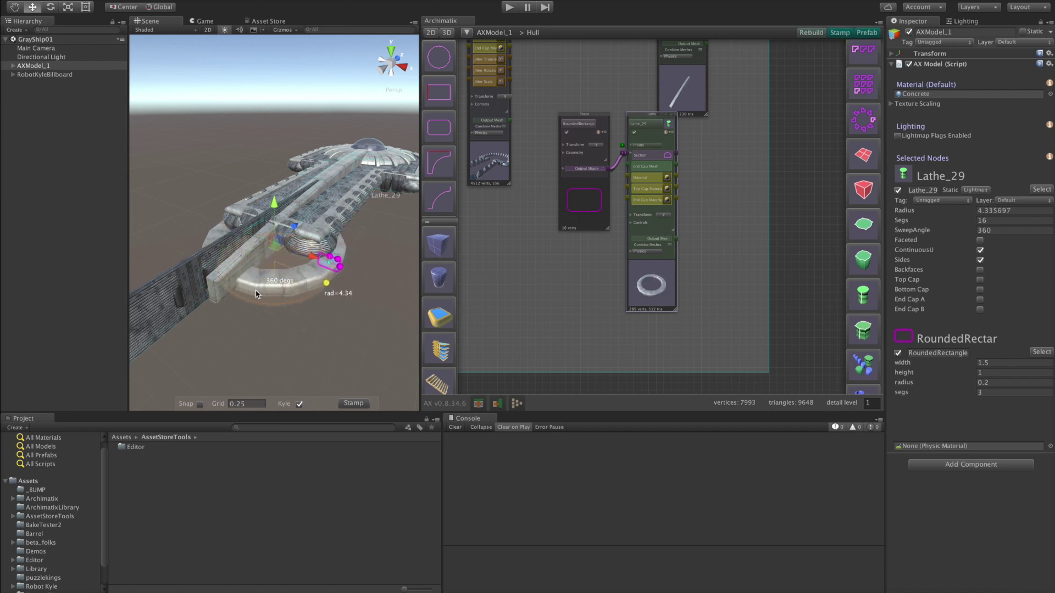
Smooth the ring to 42 segments and refine its tilted section to a height of about 0.69 and corner radius of about 0.12
{"action": "scroll", "coordinate": [331, 270], "scroll_direction": "up", "scroll_amount": 3}
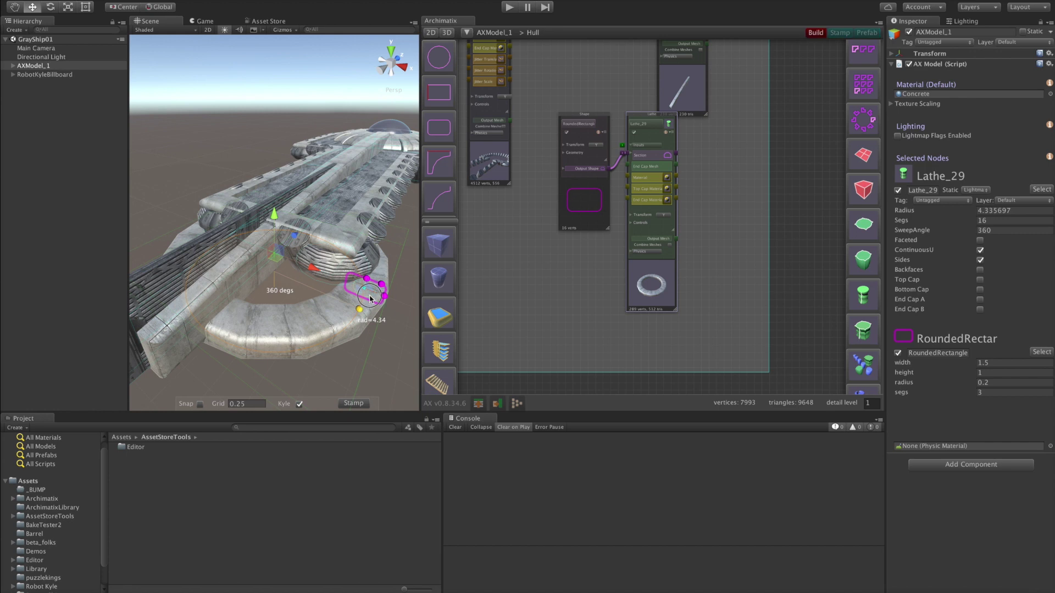
{"action": "mouse_move", "coordinate": [370, 298]}
{"action": "left_mouse_down"}
{"action": "mouse_move", "coordinate": [357, 306]}
{"action": "mouse_move", "coordinate": [363, 299]}
{"action": "left_mouse_up"}
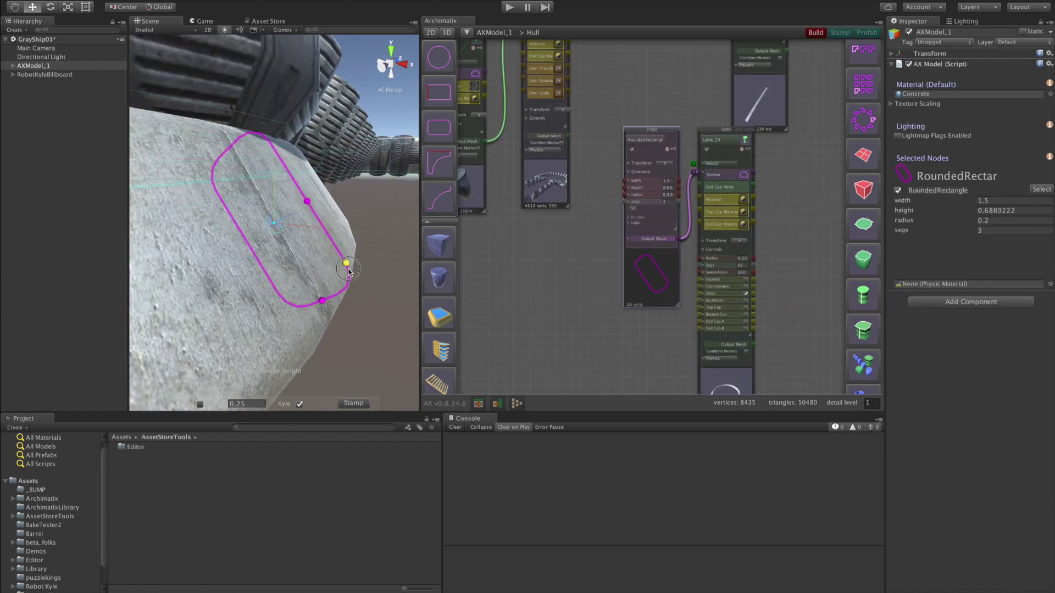
{"action": "left_click_drag", "start_coordinate": [348, 272], "coordinate": [245, 254]}
{"action": "scroll", "coordinate": [372, 278], "scroll_direction": "down", "scroll_amount": 10}
{"action": "scroll", "coordinate": [293, 234], "scroll_direction": "down", "scroll_amount": 8}
{"action": "left_click_drag", "start_coordinate": [622, 355], "coordinate": [576, 235]}
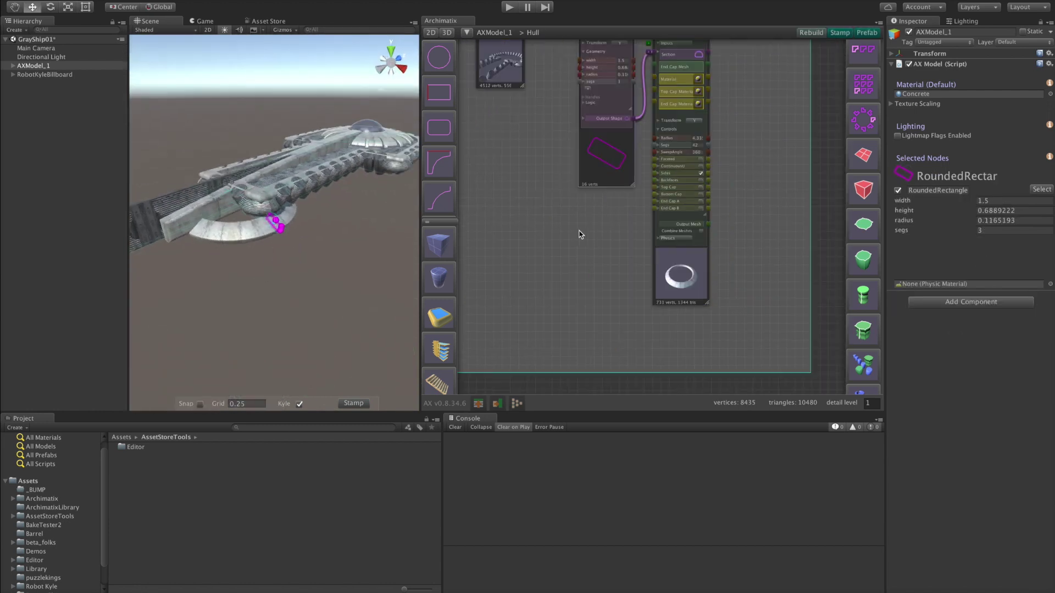
Add a material to the lathed ring and assign metal_floor_003 to it
{"action": "left_click", "coordinate": [270, 213]}
{"action": "left_click", "coordinate": [55, 10]}
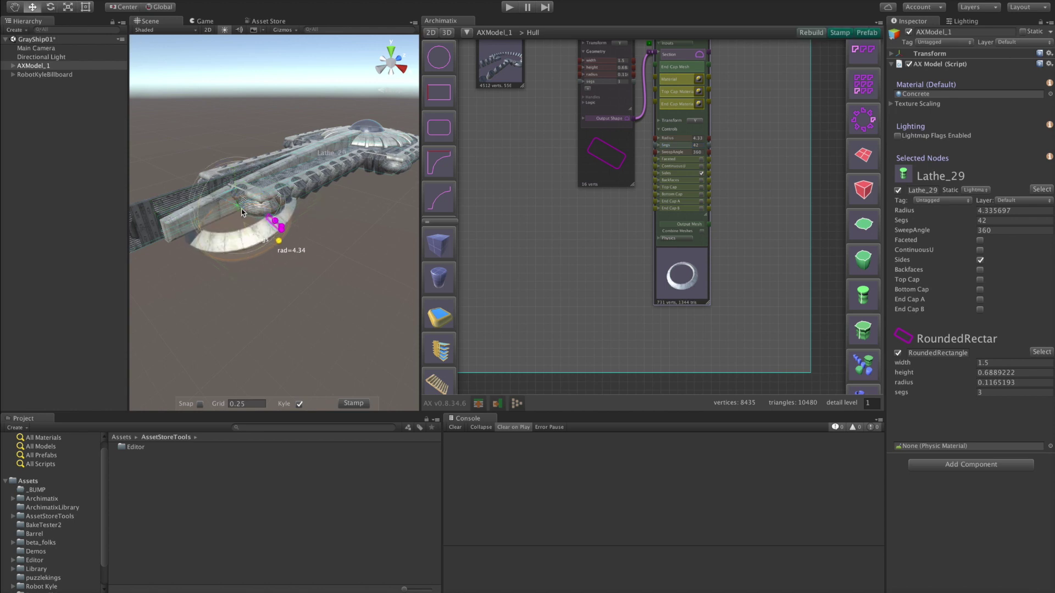
{"action": "left_click_drag", "start_coordinate": [222, 164], "coordinate": [365, 231], "text": "alt"}
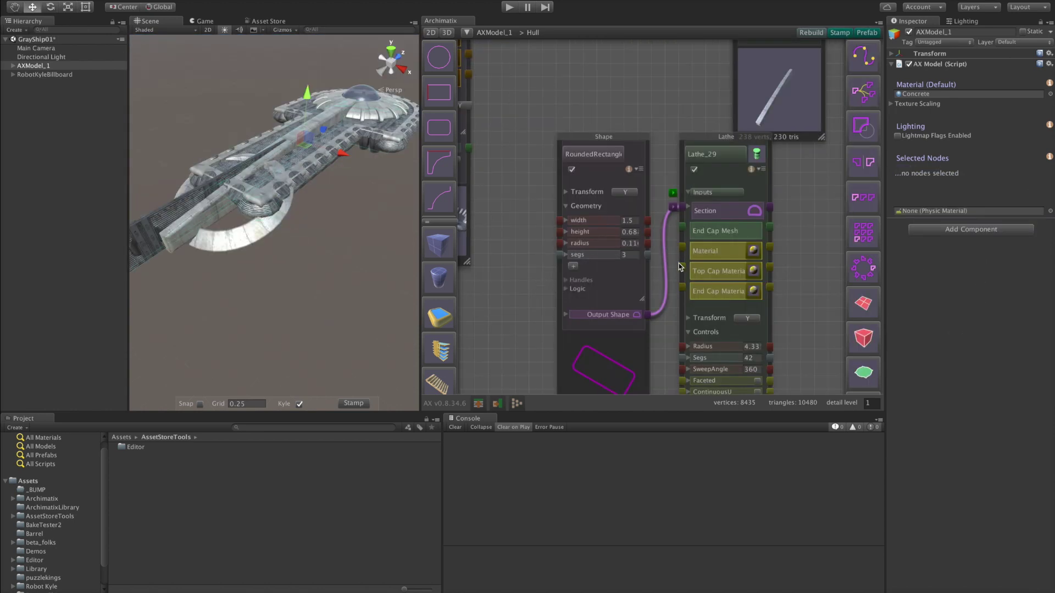
{"action": "left_click", "coordinate": [753, 251]}
{"action": "left_click", "coordinate": [669, 169]}
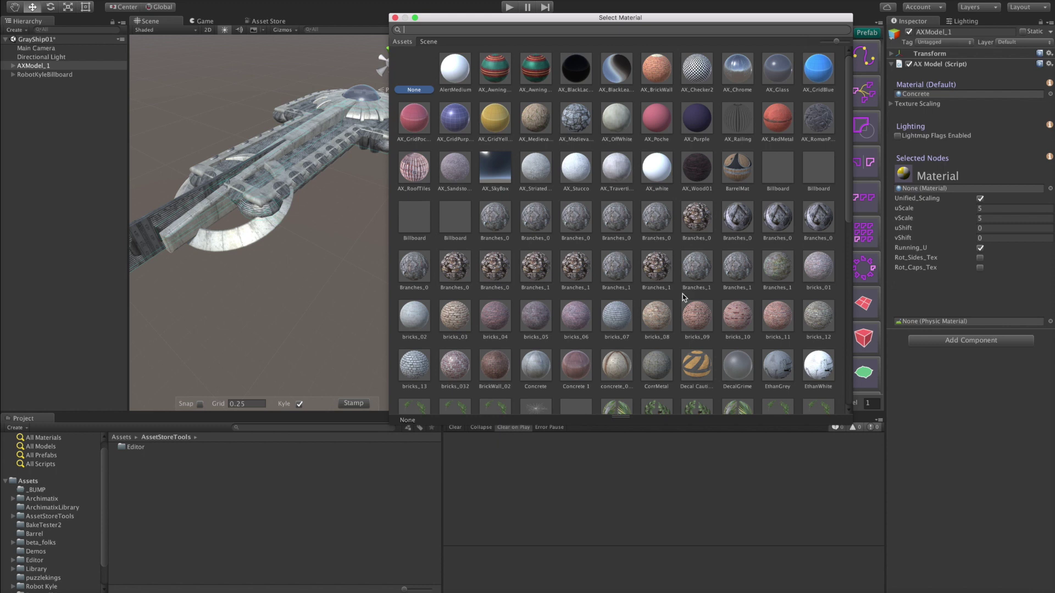
{"action": "scroll", "coordinate": [684, 297], "scroll_direction": "down", "scroll_amount": 2}
{"action": "left_click", "coordinate": [772, 142]}
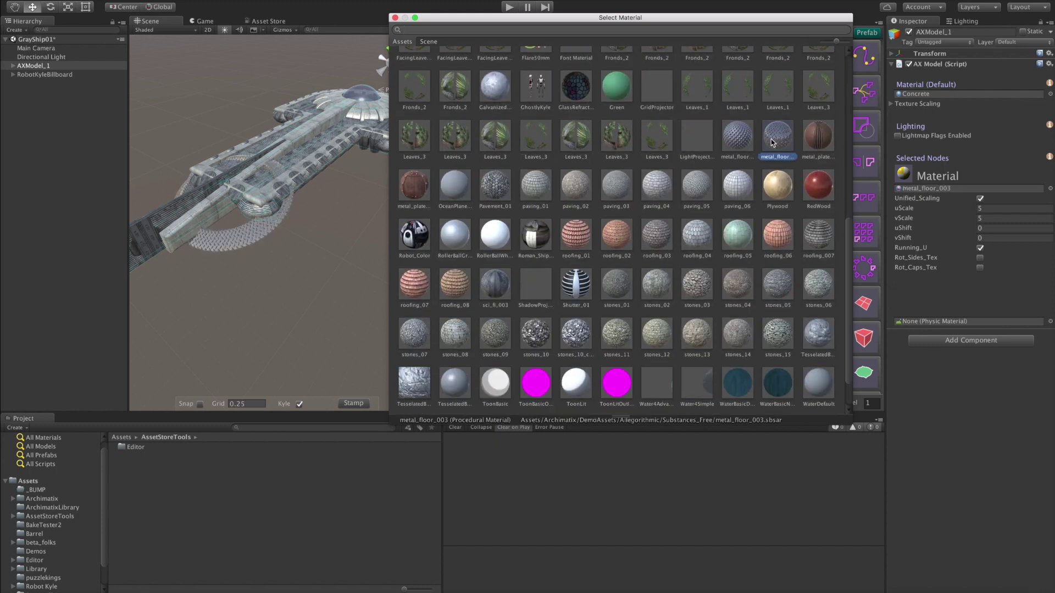
{"action": "left_click", "coordinate": [395, 17]}
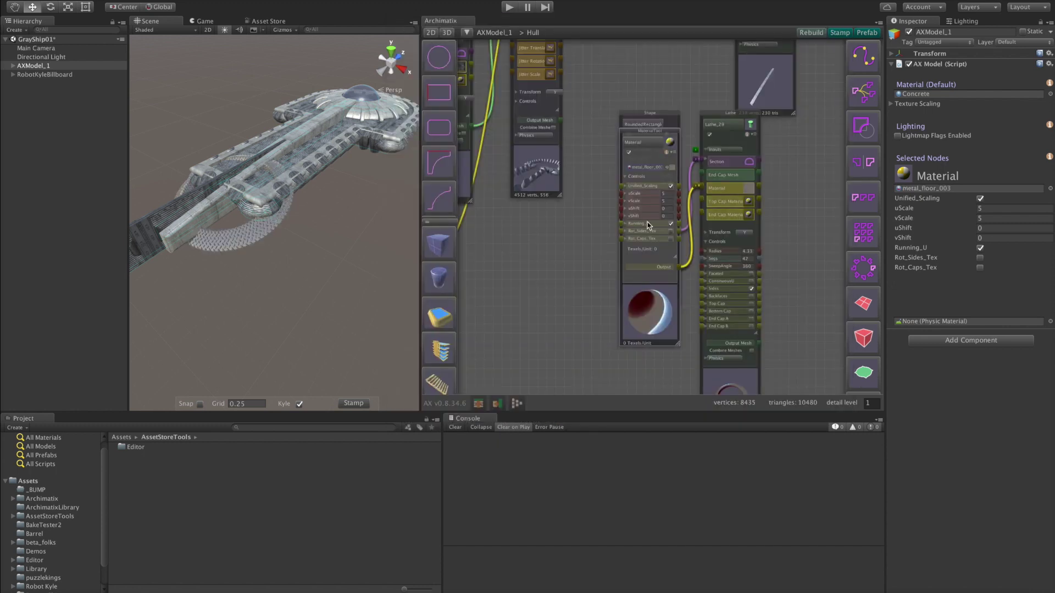
Set the ring material's unified texture scale to about 2.92
{"action": "left_click_drag", "start_coordinate": [636, 198], "coordinate": [645, 196]}
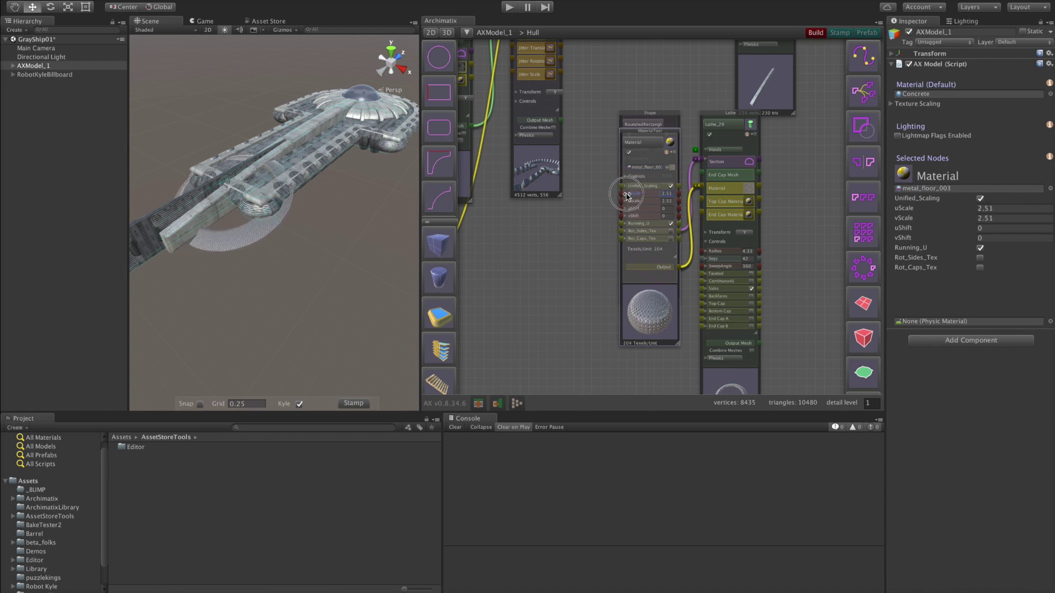
{"action": "left_click_drag", "start_coordinate": [360, 263], "coordinate": [413, 316], "text": "alt"}
{"action": "left_click", "coordinate": [552, 297]}
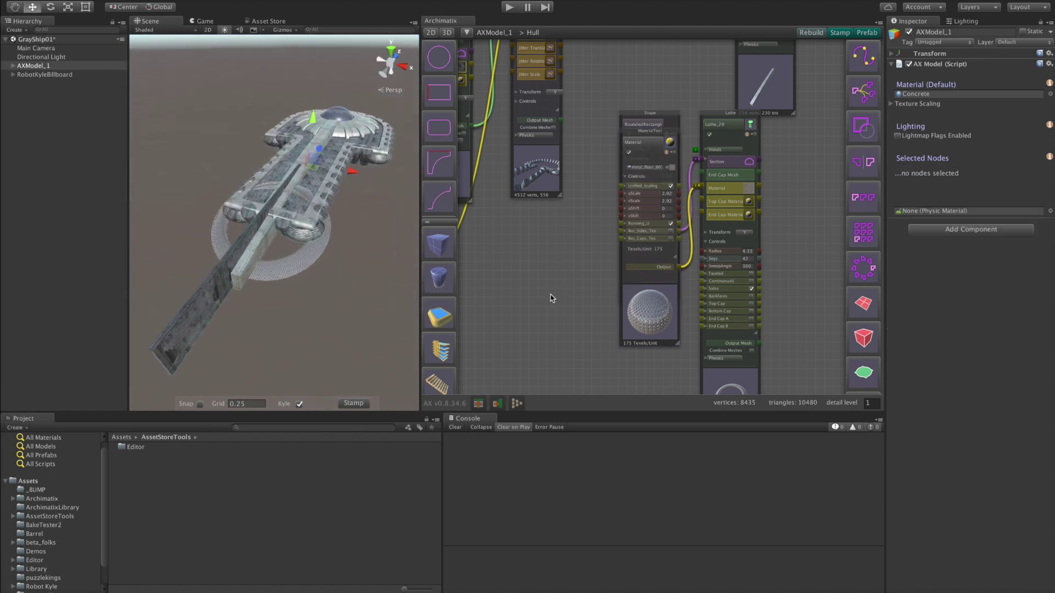
Arrange the beam, rear Box and ring nodes in a cluster apart from the other Hull nodes
{"action": "scroll", "coordinate": [555, 299], "scroll_direction": "down", "scroll_amount": 5}
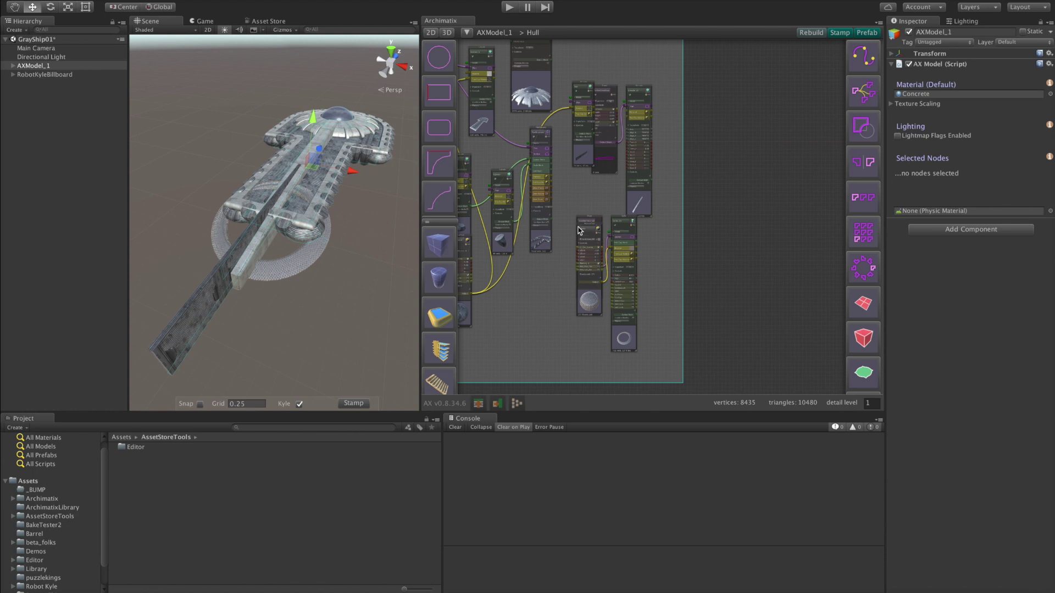
{"action": "left_click_drag", "start_coordinate": [646, 201], "coordinate": [701, 195]}
{"action": "left_click_drag", "start_coordinate": [614, 164], "coordinate": [659, 175]}
{"action": "left_click_drag", "start_coordinate": [580, 157], "coordinate": [632, 182]}
{"action": "left_click_drag", "start_coordinate": [556, 303], "coordinate": [694, 341]}
{"action": "left_click_drag", "start_coordinate": [643, 190], "coordinate": [628, 185]}
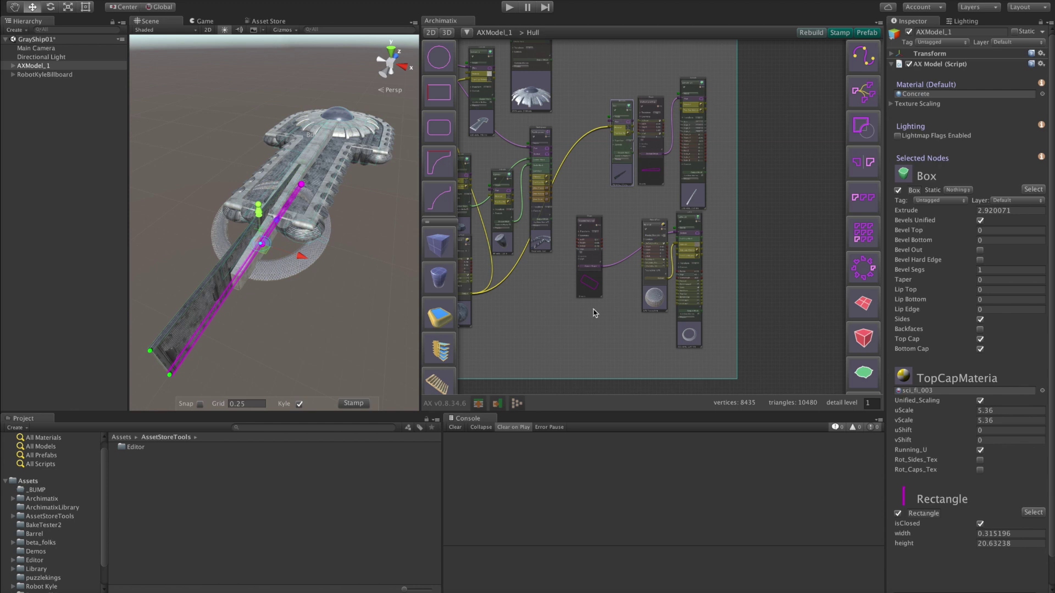
{"action": "left_click", "coordinate": [588, 281]}
{"action": "scroll", "coordinate": [542, 261], "scroll_direction": "down", "scroll_amount": 4}
{"action": "left_click_drag", "start_coordinate": [556, 297], "coordinate": [587, 284]}
Group the beam, rear Box and ring nodes, with their shapes and ring material, into a Grouper
{"action": "left_click_drag", "start_coordinate": [603, 157], "coordinate": [681, 320]}
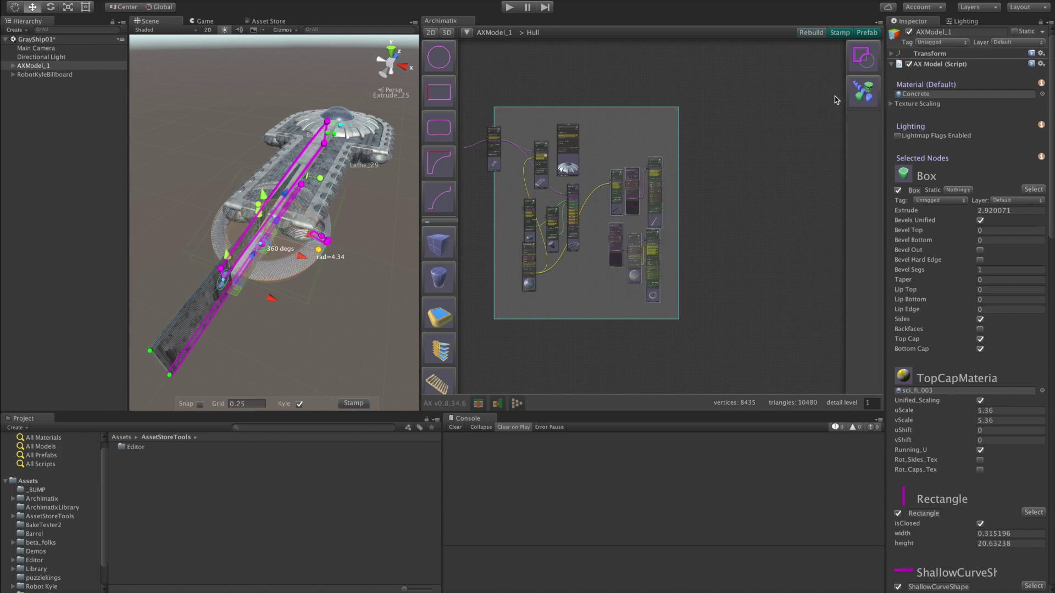
{"action": "left_click", "coordinate": [866, 96]}
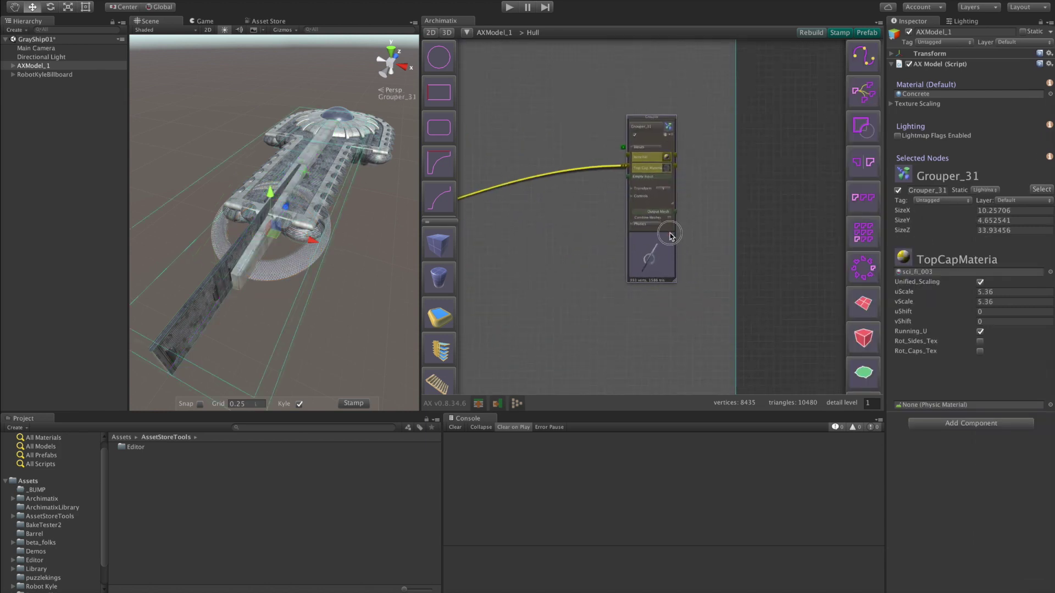
{"action": "scroll", "coordinate": [673, 239], "scroll_direction": "up", "scroll_amount": 5}
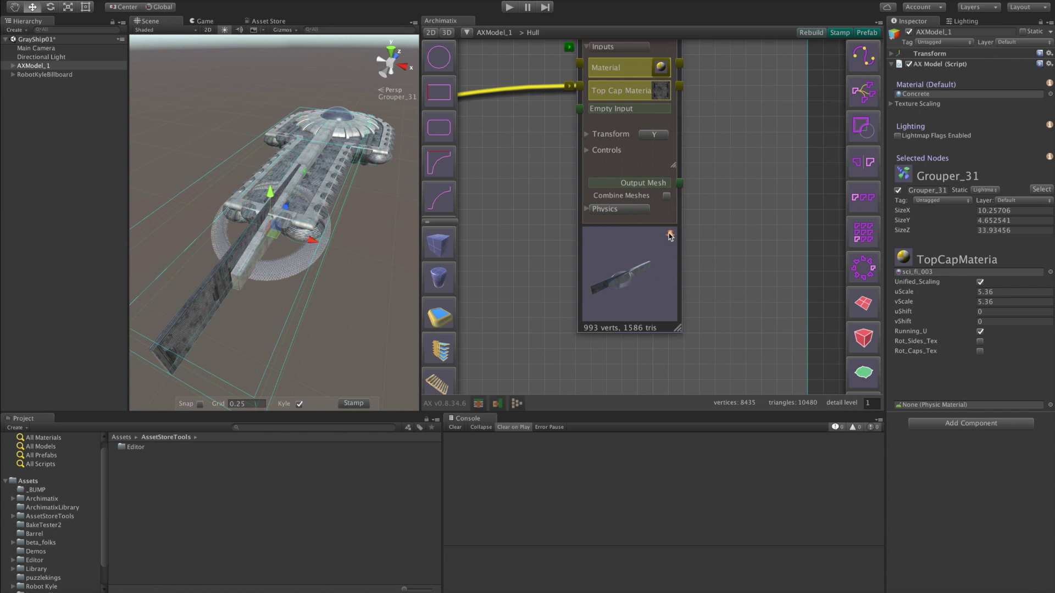
{"action": "left_click_drag", "start_coordinate": [673, 242], "coordinate": [639, 231]}
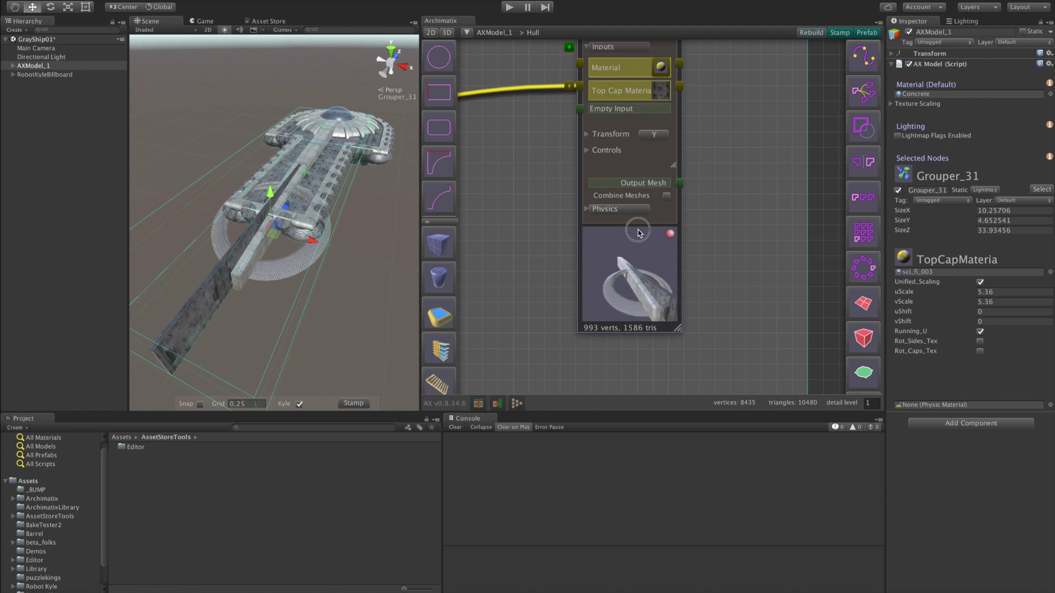
Open the new Grouper, collapse the controls of its nodes and arrange them compactly
{"action": "double_click", "coordinate": [644, 278]}
{"action": "left_click_drag", "start_coordinate": [691, 332], "coordinate": [751, 332]}
{"action": "left_click_drag", "start_coordinate": [645, 303], "coordinate": [684, 321]}
{"action": "scroll", "coordinate": [609, 164], "scroll_direction": "up", "scroll_amount": 5}
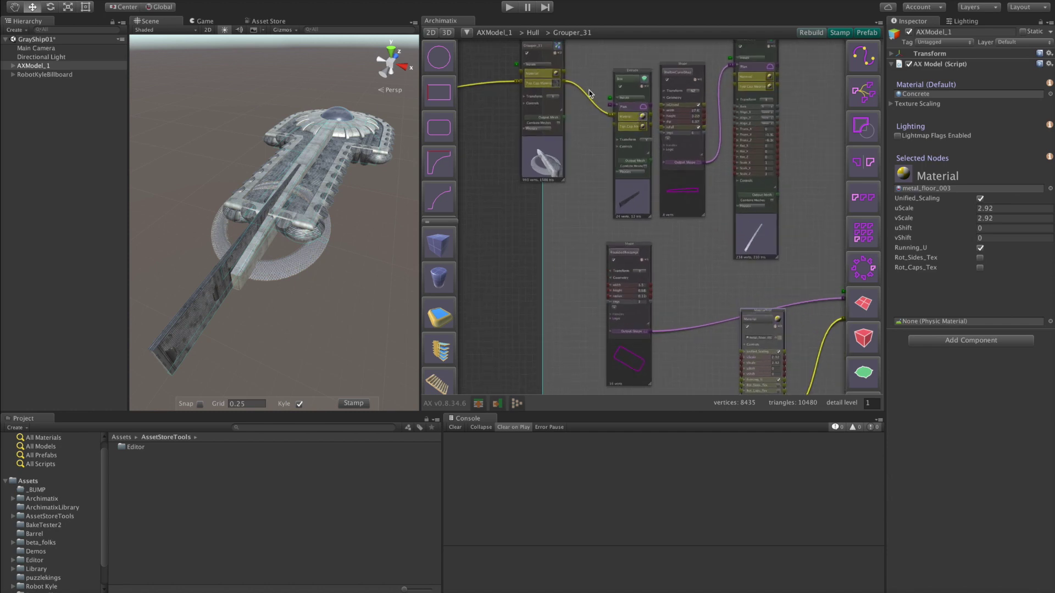
{"action": "double_click", "coordinate": [687, 230]}
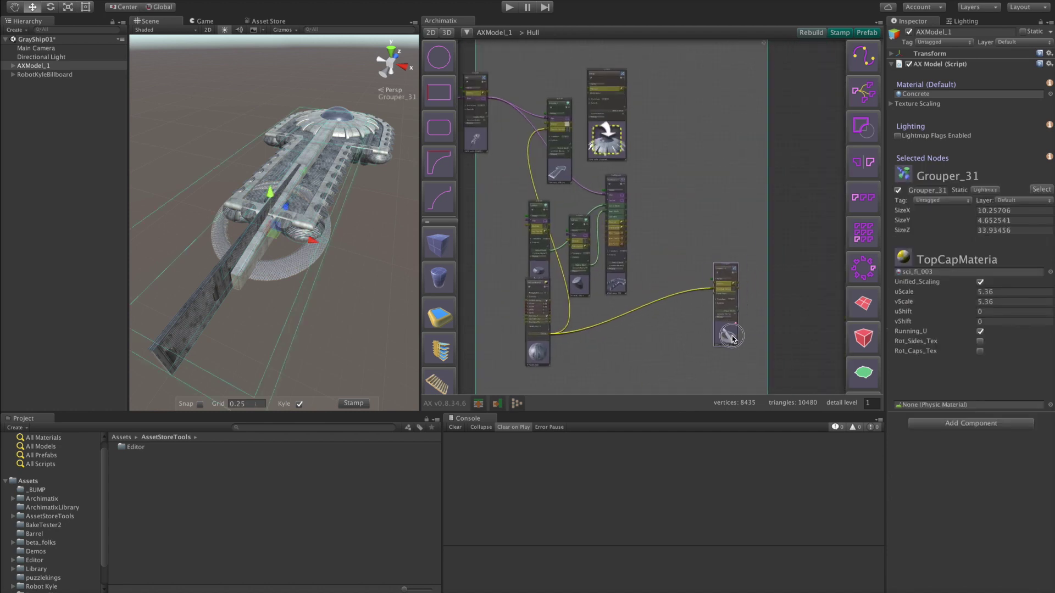
{"action": "double_click", "coordinate": [726, 331]}
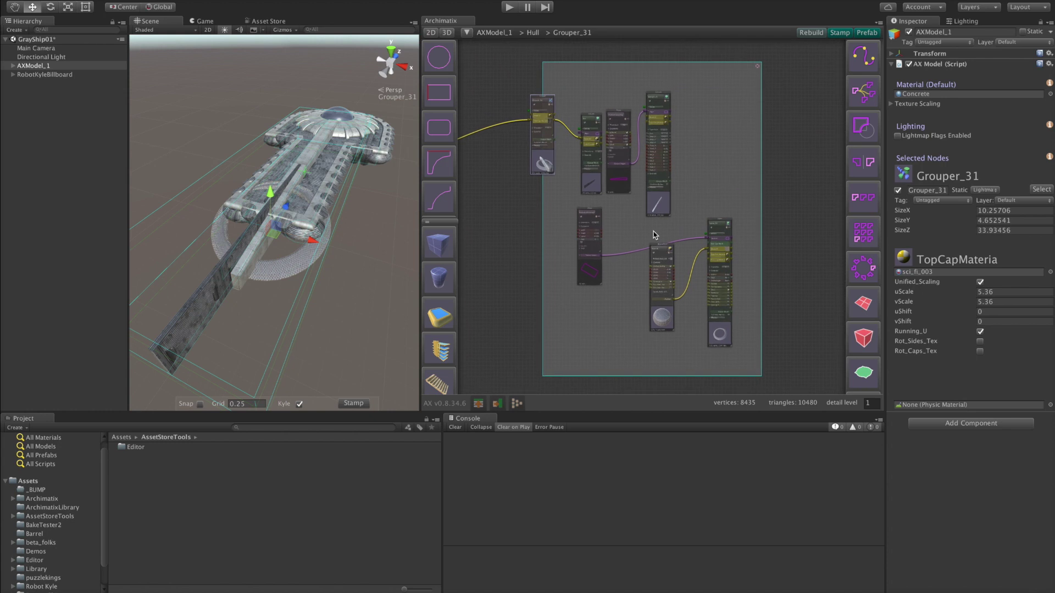
{"action": "left_click_drag", "start_coordinate": [672, 317], "coordinate": [629, 303]}
{"action": "left_click_drag", "start_coordinate": [739, 367], "coordinate": [692, 358]}
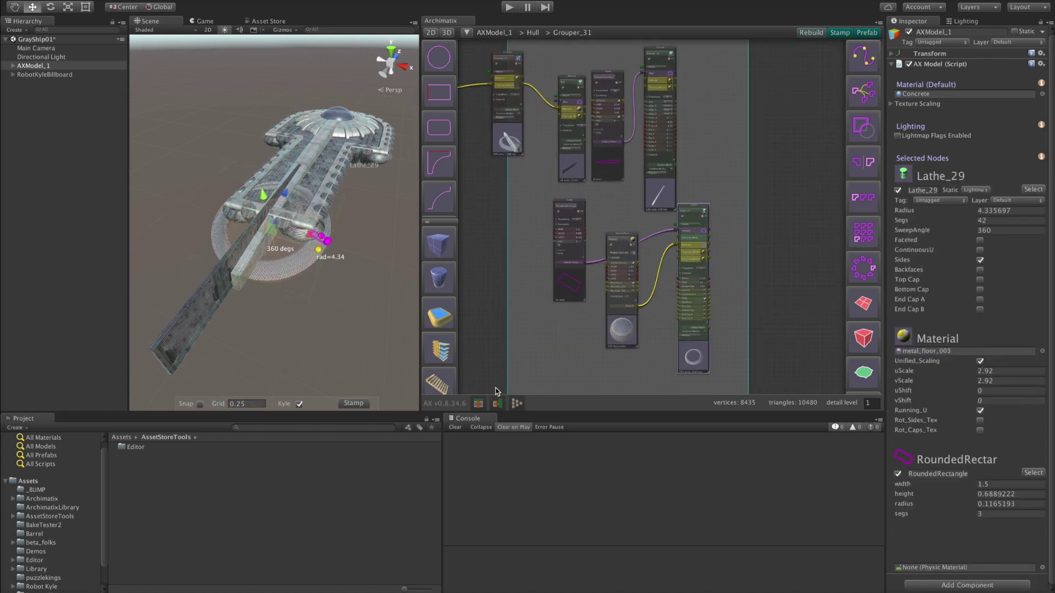
{"action": "left_click", "coordinate": [478, 404]}
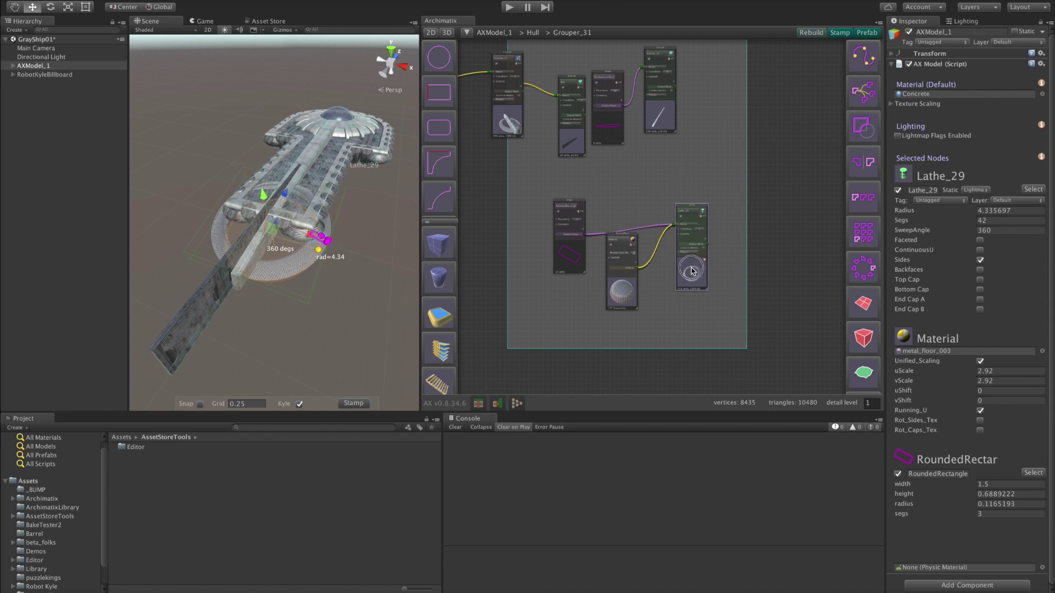
{"action": "left_click_drag", "start_coordinate": [664, 114], "coordinate": [664, 138]}
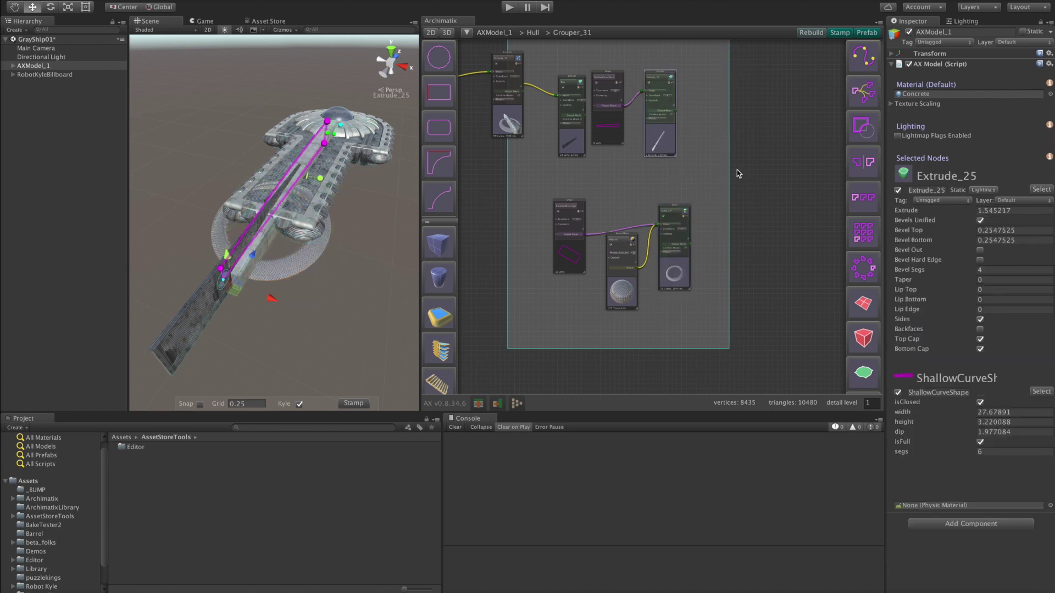
Add a Cylinder with a radius of about 0.64, extrude it about 5.77 lengthwise along Z, and position it beside the central beam
{"action": "left_click", "coordinate": [439, 276]}
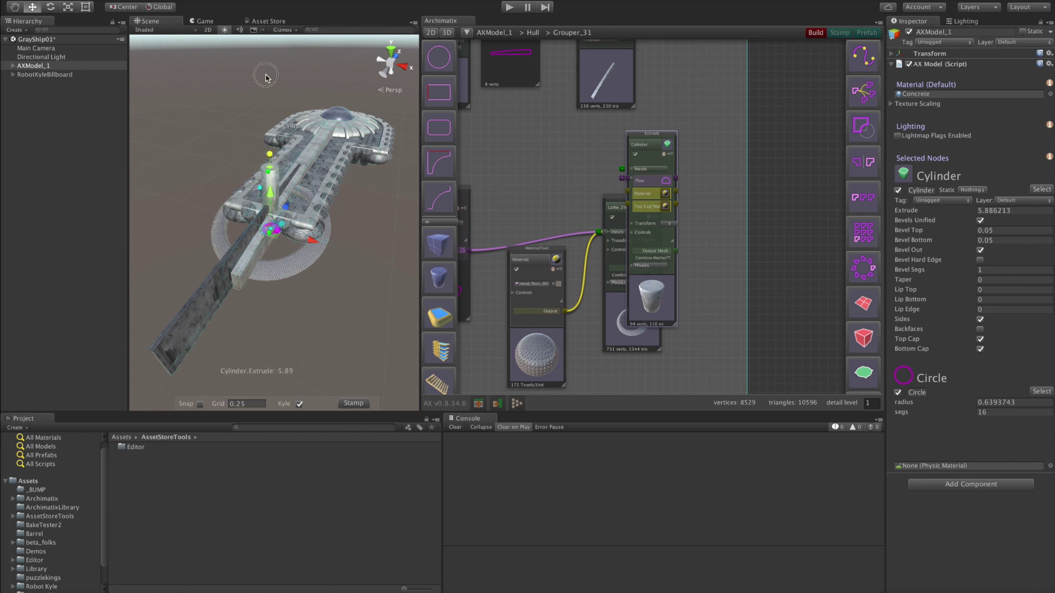
{"action": "left_click_drag", "start_coordinate": [265, 77], "coordinate": [346, 96]}
{"action": "left_click_drag", "start_coordinate": [673, 316], "coordinate": [708, 301]}
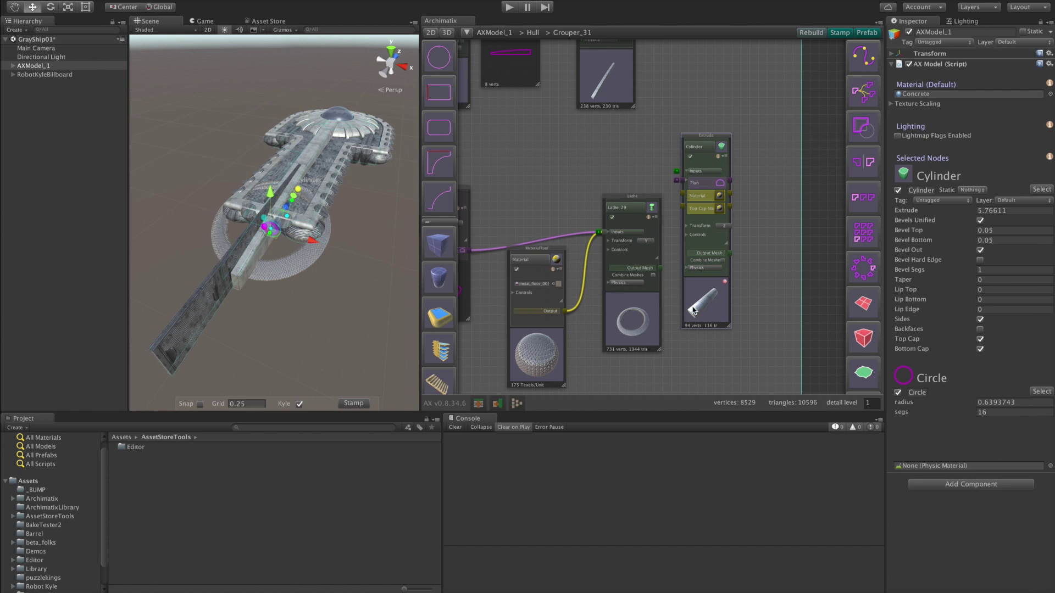
{"action": "left_click_drag", "start_coordinate": [347, 262], "coordinate": [242, 298], "text": "alt"}
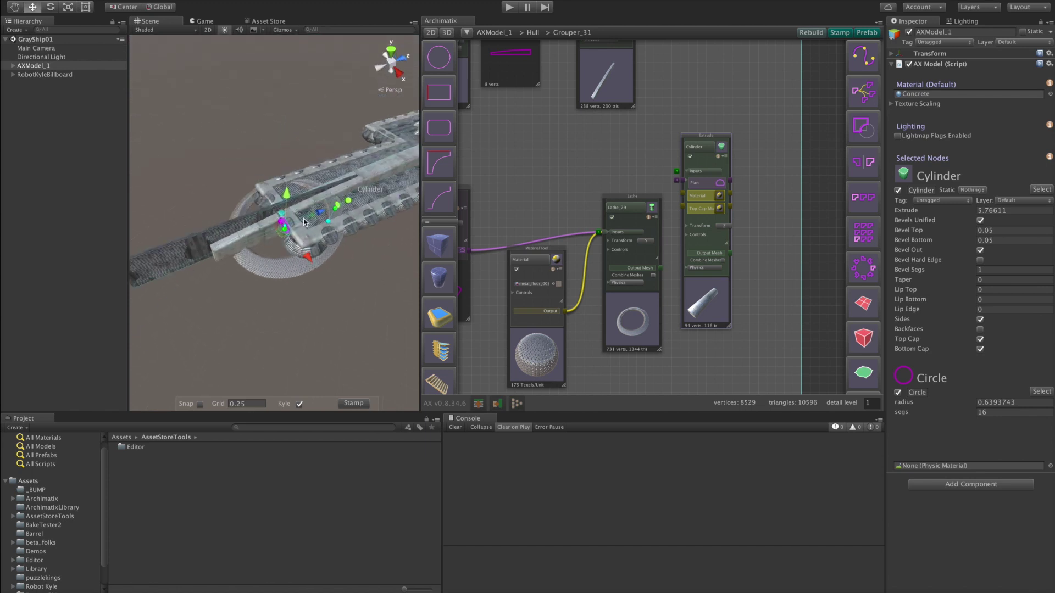
{"action": "left_click_drag", "start_coordinate": [321, 213], "coordinate": [301, 220]}
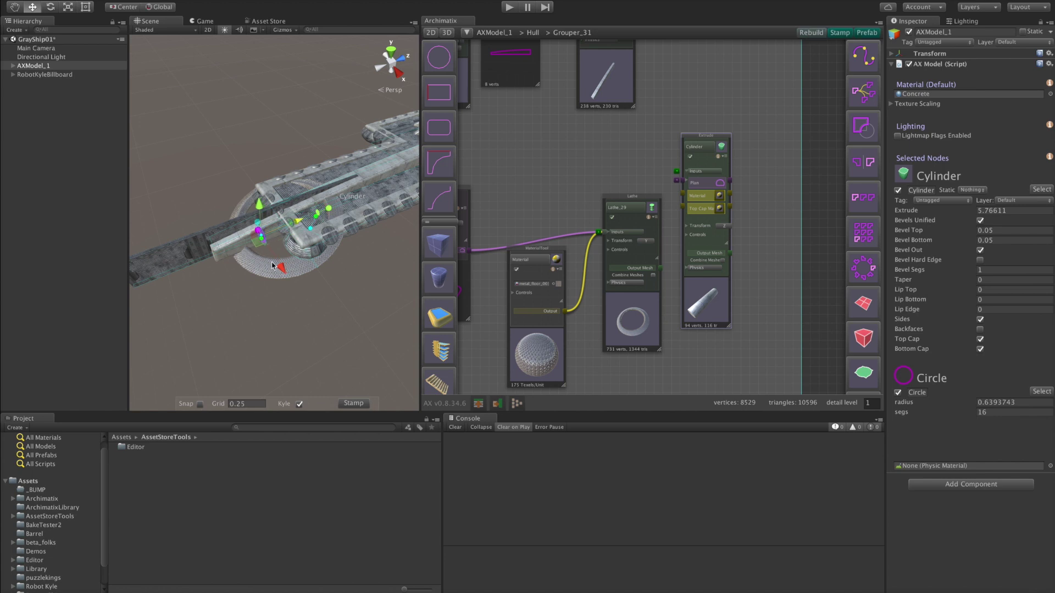
Enlarge the Cylinder's radius to about 1.65 beside the central beam
{"action": "key", "text": "f"}
{"action": "left_click_drag", "start_coordinate": [154, 341], "coordinate": [69, 287], "text": "alt"}
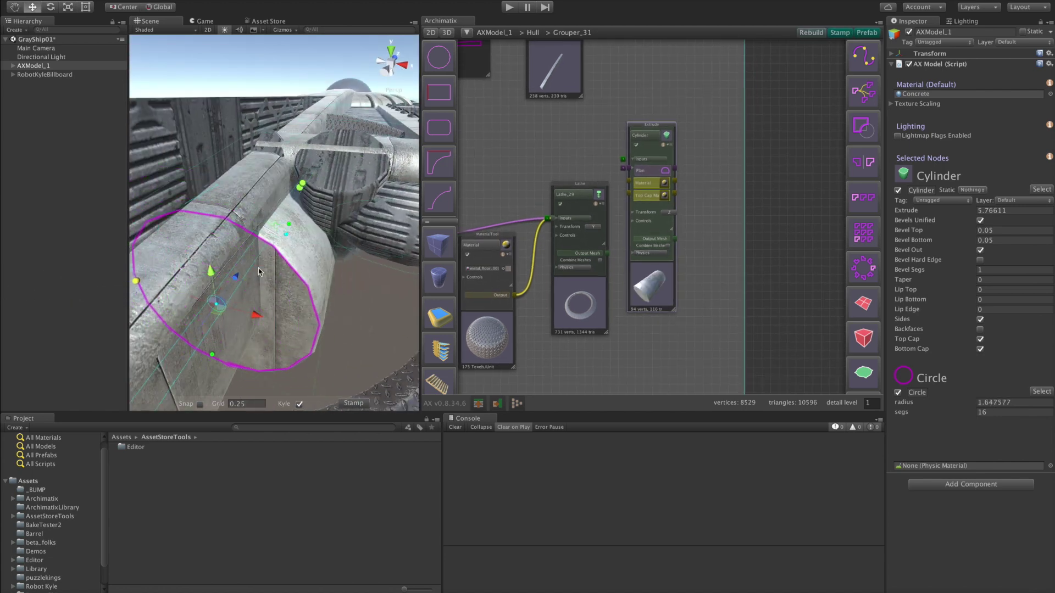
{"action": "scroll", "coordinate": [258, 272], "scroll_direction": "down", "scroll_amount": 8}
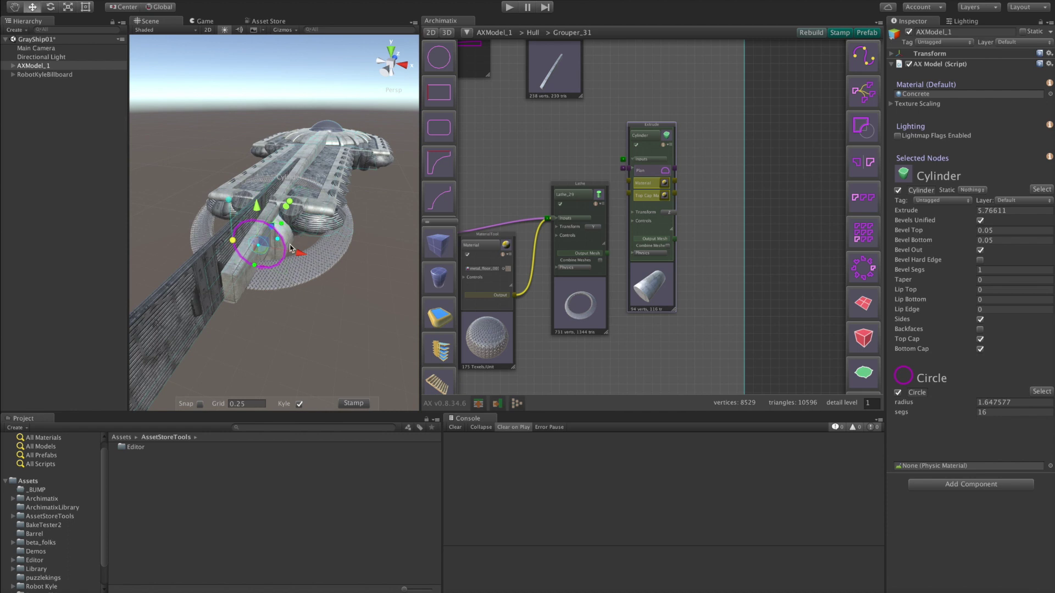
Duplicate the Cylinder with a PairRepeater at a separation of about 3.37, and place its node beside the Cylinder node
{"action": "left_click_drag", "start_coordinate": [631, 265], "coordinate": [658, 250]}
{"action": "left_click_drag", "start_coordinate": [701, 223], "coordinate": [768, 186]}
{"action": "left_click", "coordinate": [863, 95]}
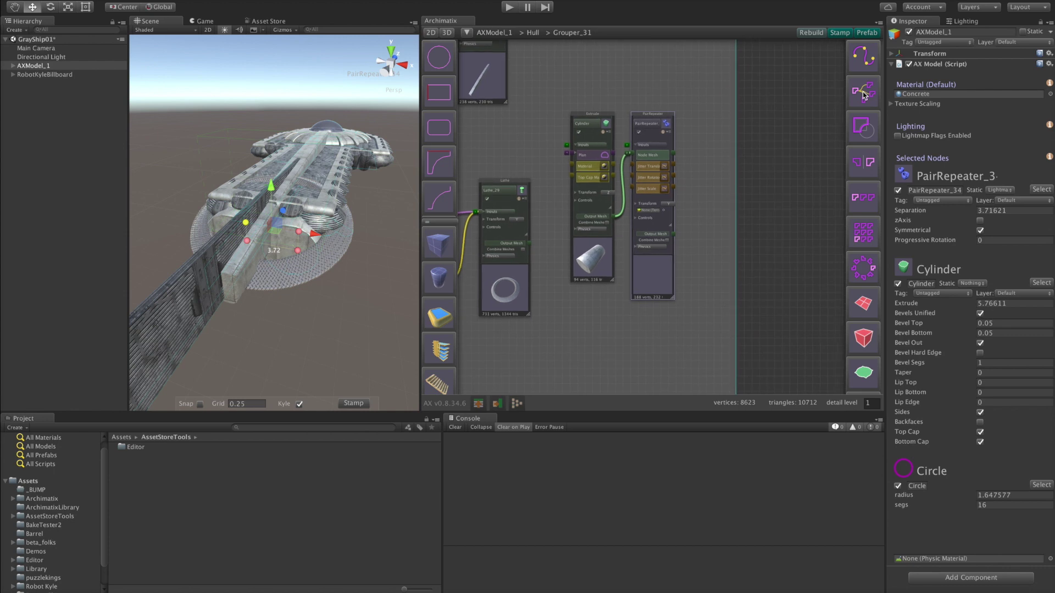
{"action": "mouse_move", "coordinate": [312, 252]}
{"action": "left_mouse_down"}
{"action": "mouse_move", "coordinate": [343, 250]}
{"action": "mouse_move", "coordinate": [296, 253]}
{"action": "left_mouse_up"}
{"action": "left_click_drag", "start_coordinate": [644, 268], "coordinate": [677, 235]}
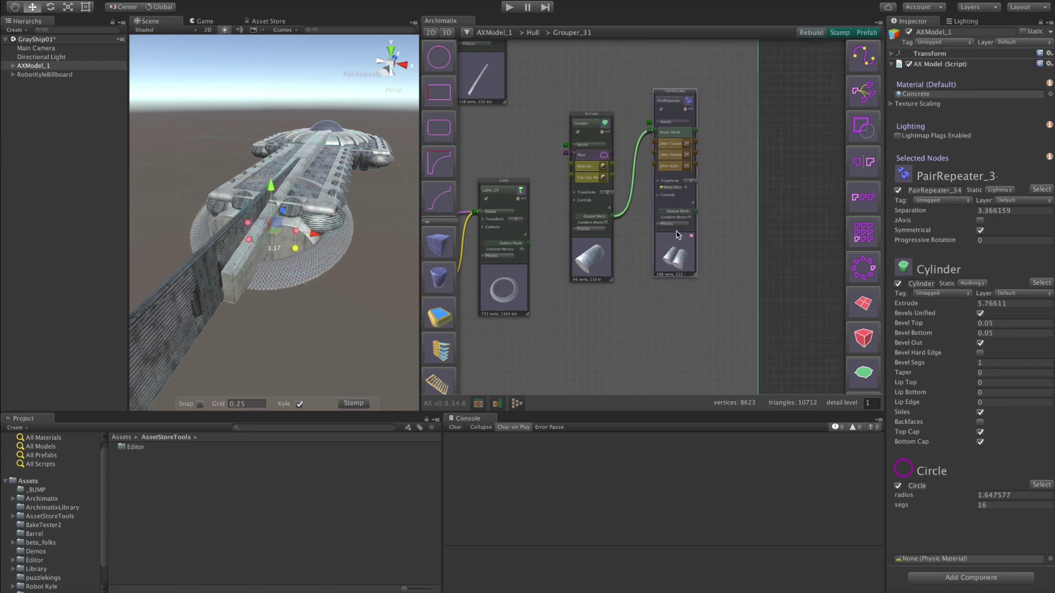
Feed the cylinder pair into a second PairRepeater and set its separation to about 12.45
{"action": "left_click", "coordinate": [864, 94]}
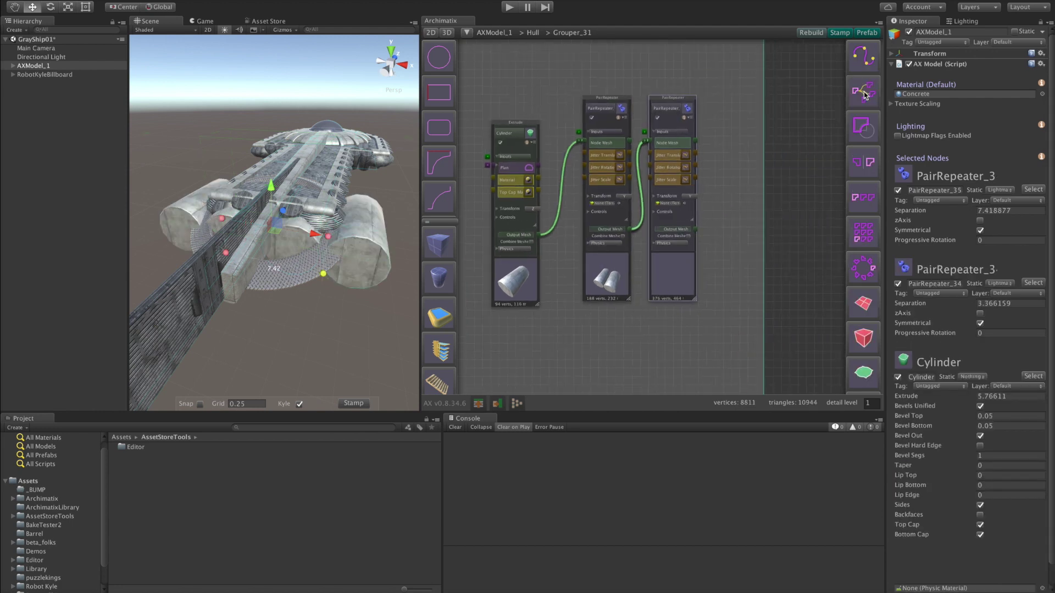
{"action": "left_click_drag", "start_coordinate": [323, 273], "coordinate": [257, 364]}
{"action": "scroll", "coordinate": [280, 352], "scroll_direction": "down", "scroll_amount": 5}
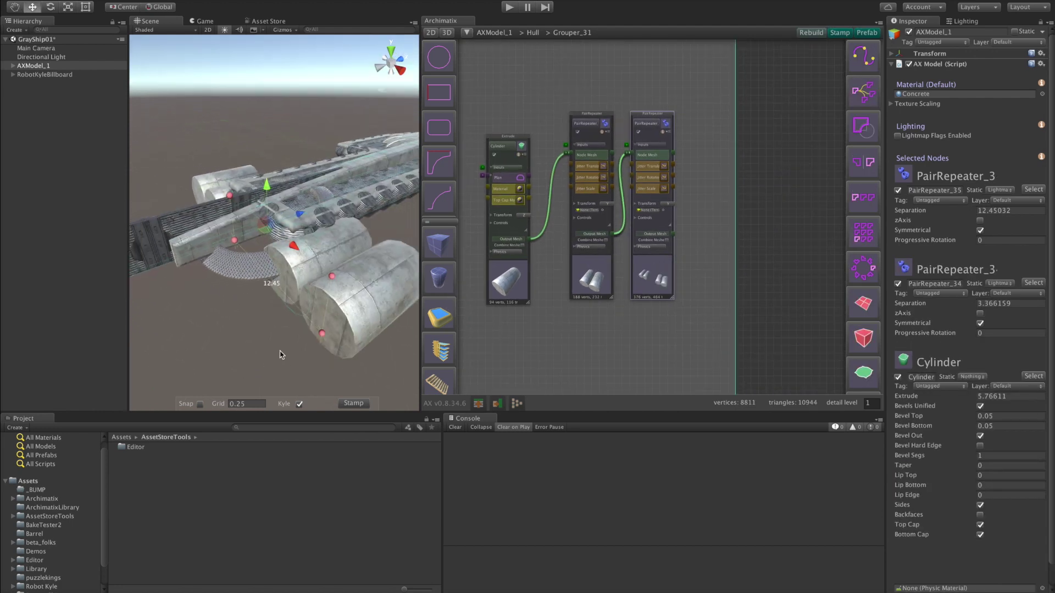
{"action": "left_click_drag", "start_coordinate": [268, 183], "coordinate": [234, 256], "text": "alt"}
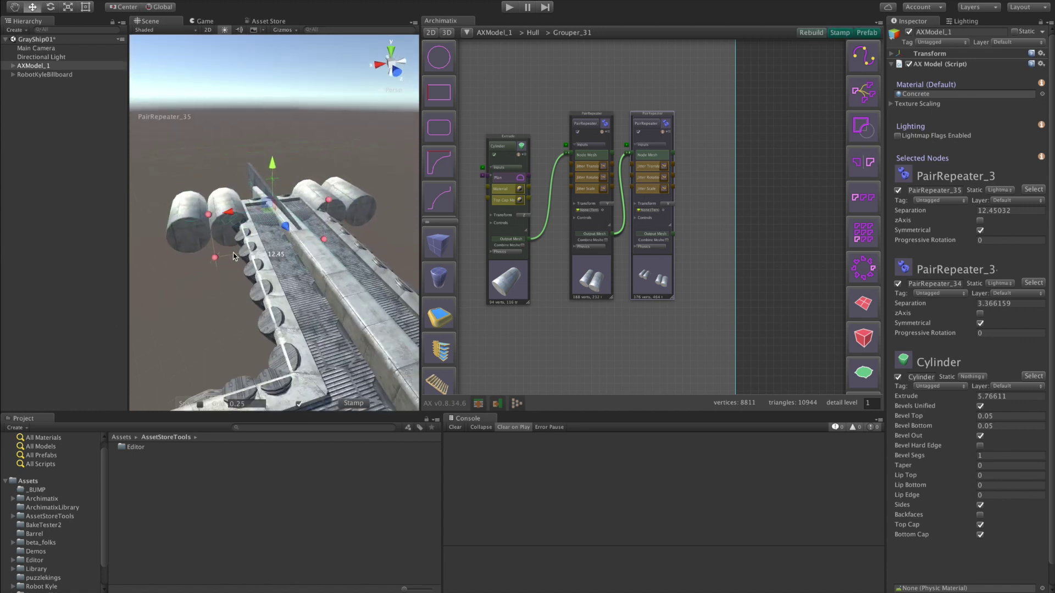
Select the outer PairRepeater in the scene and reduce its separation to about 6.81
{"action": "left_click", "coordinate": [357, 204]}
{"action": "left_click_drag", "start_coordinate": [158, 264], "coordinate": [207, 261], "text": "alt"}
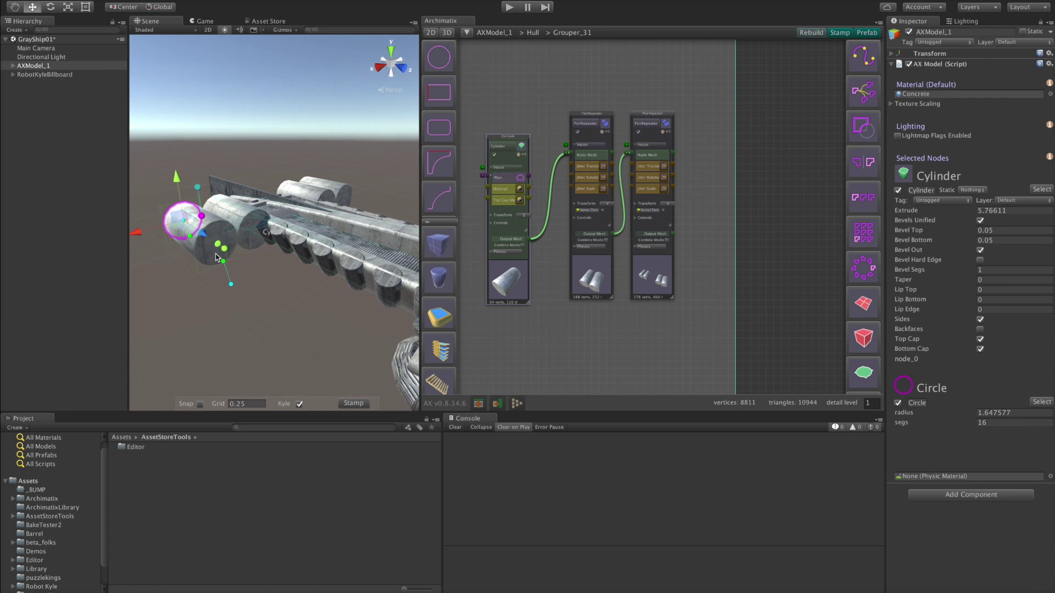
{"action": "left_click", "coordinate": [207, 261]}
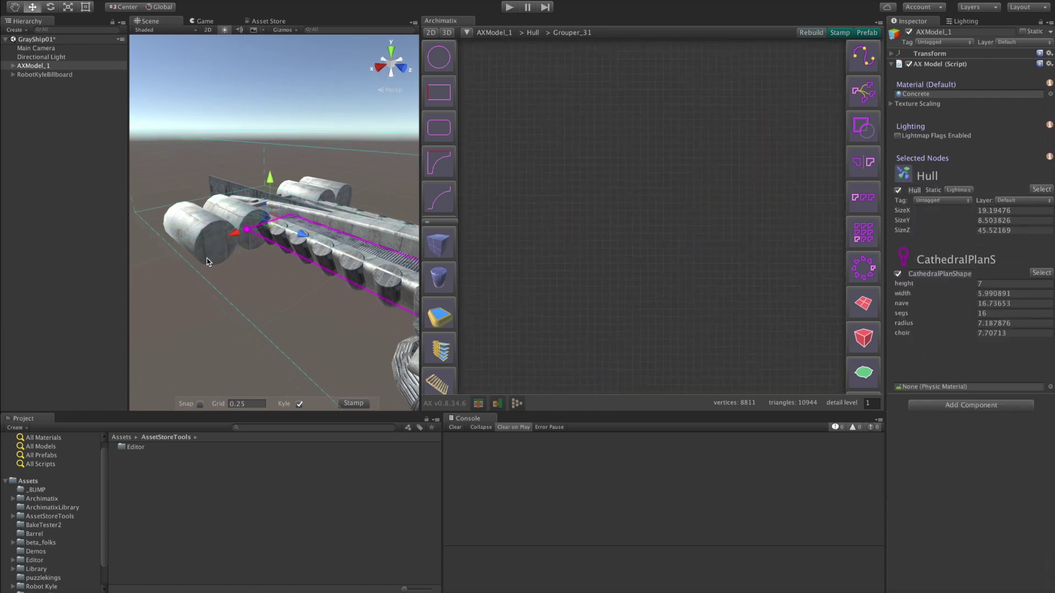
{"action": "left_click", "coordinate": [207, 261]}
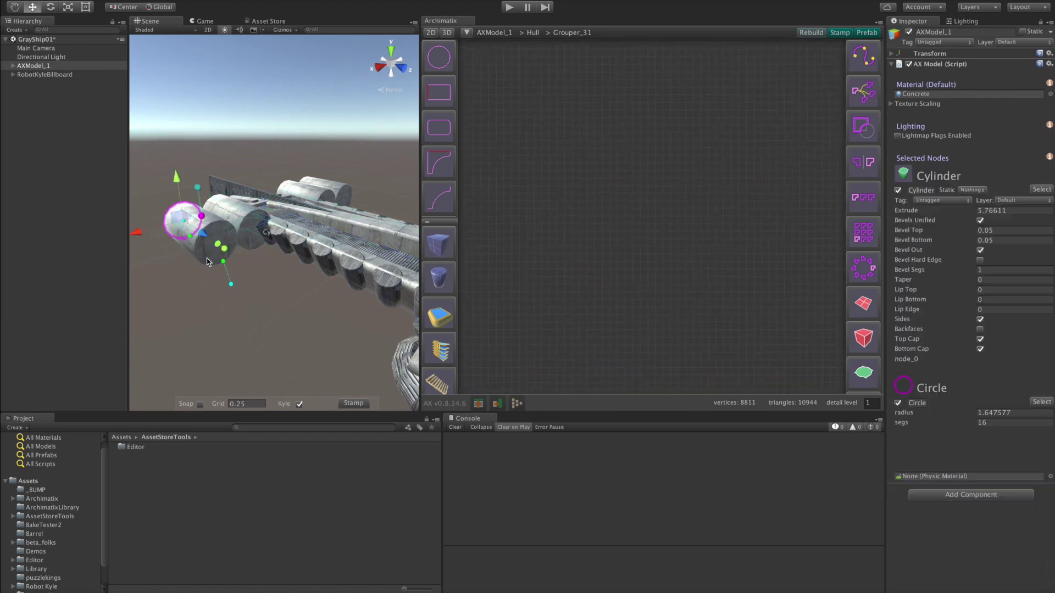
{"action": "left_click", "coordinate": [208, 261]}
{"action": "left_click", "coordinate": [208, 261]}
{"action": "left_click_drag", "start_coordinate": [307, 235], "coordinate": [252, 252]}
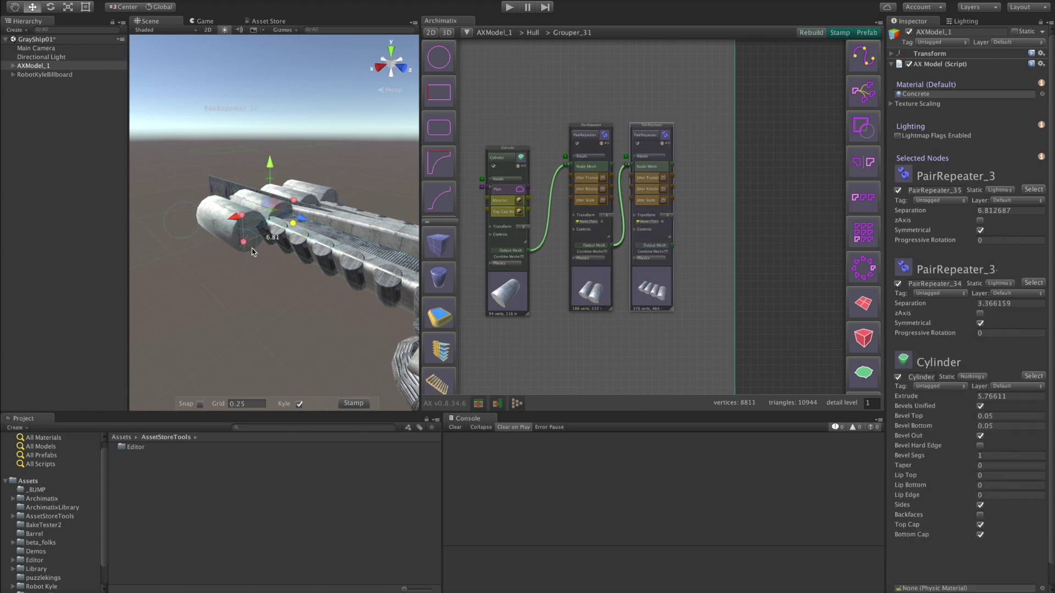
Select the repeated Cylinder and reduce its radius to about 1.18
{"action": "left_click", "coordinate": [241, 233]}
{"action": "left_click_drag", "start_coordinate": [222, 230], "coordinate": [379, 285], "text": "alt"}
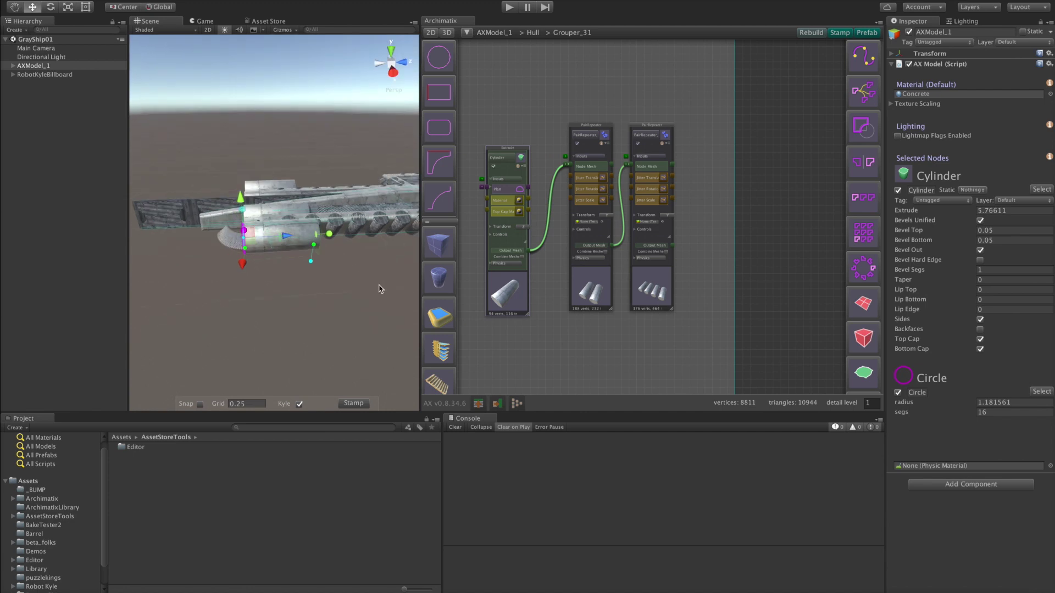
{"action": "left_click_drag", "start_coordinate": [225, 264], "coordinate": [363, 364], "text": "alt"}
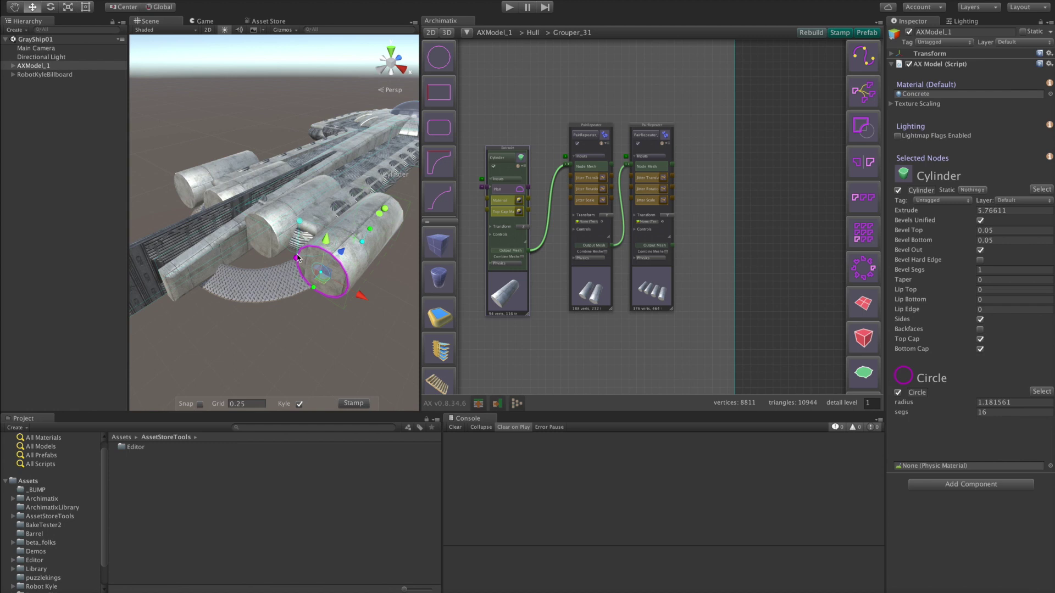
Round the Cylinder's ends with top and bottom bevels of about 0.88, using 5 bevel segments and 15 circle segments
{"action": "left_click_drag", "start_coordinate": [340, 328], "coordinate": [284, 279], "text": "alt"}
{"action": "left_click_drag", "start_coordinate": [193, 339], "coordinate": [318, 210], "text": "alt"}
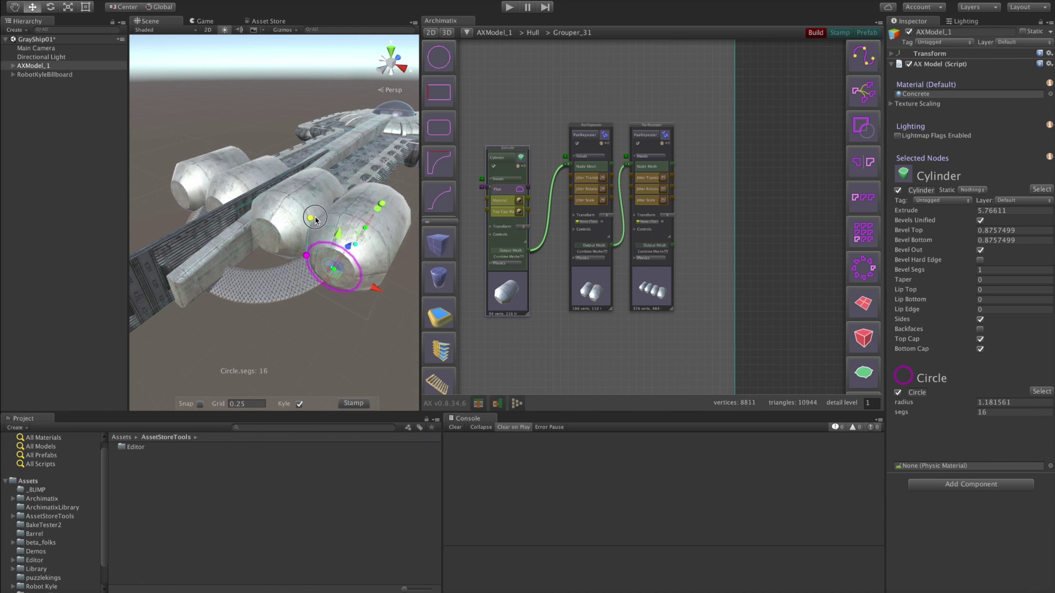
{"action": "left_click_drag", "start_coordinate": [381, 301], "coordinate": [202, 381], "text": "alt"}
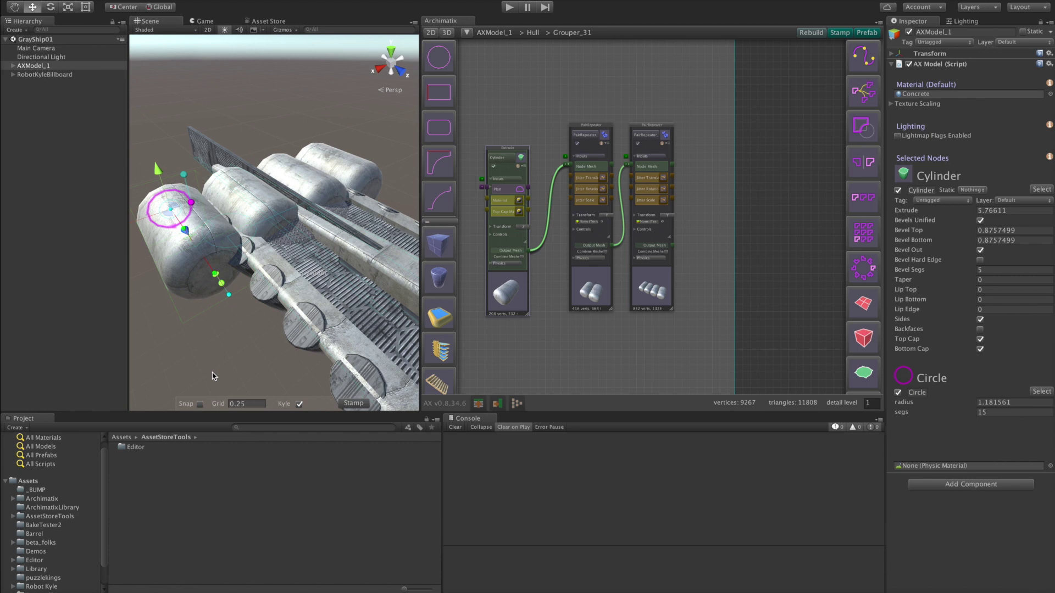
Lengthen the Cylinder's extrusion to about 8.03 and reduce its circle radius to about 0.75
{"action": "left_click_drag", "start_coordinate": [226, 340], "coordinate": [309, 336], "text": "alt"}
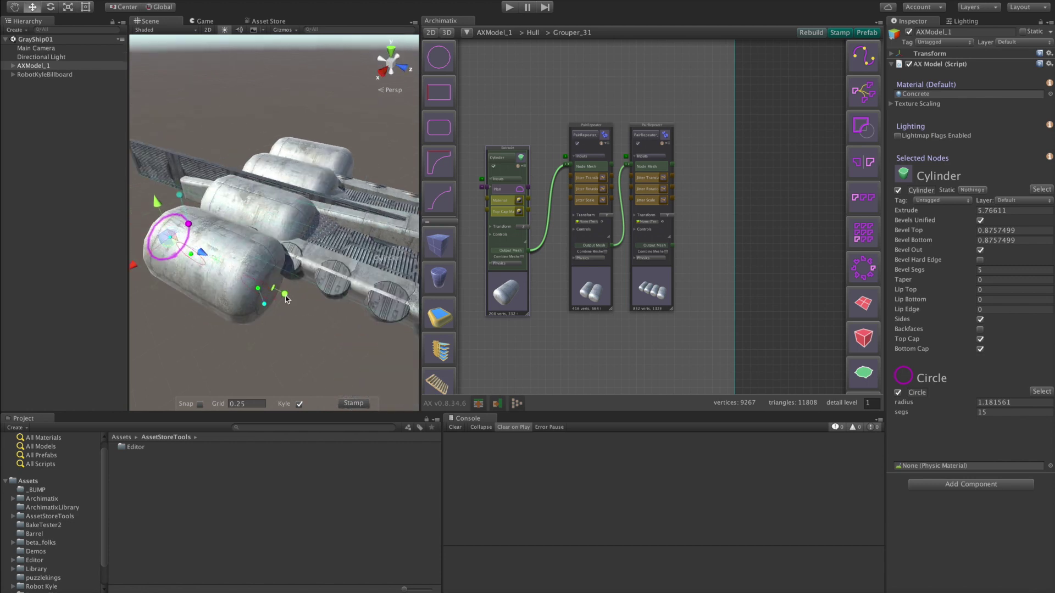
{"action": "left_click_drag", "start_coordinate": [288, 299], "coordinate": [350, 315]}
{"action": "left_click_drag", "start_coordinate": [188, 224], "coordinate": [173, 233]}
{"action": "left_click_drag", "start_coordinate": [313, 308], "coordinate": [526, 282]}
{"action": "scroll", "coordinate": [374, 331], "scroll_direction": "down", "scroll_amount": 10}
{"action": "scroll", "coordinate": [275, 235], "scroll_direction": "up", "scroll_amount": 4}
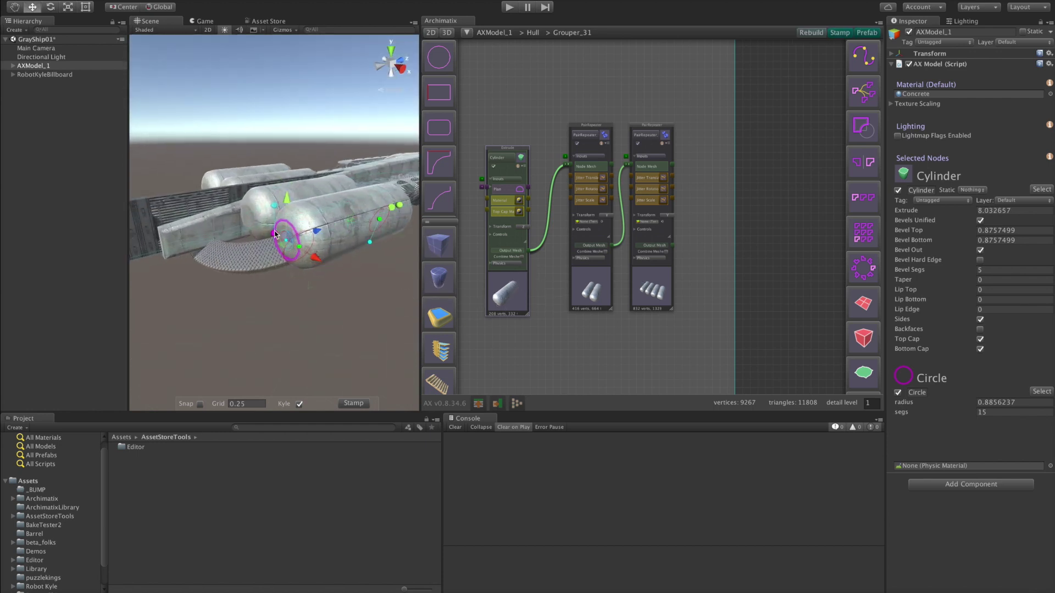
{"action": "left_click_drag", "start_coordinate": [373, 304], "coordinate": [303, 274], "text": "alt"}
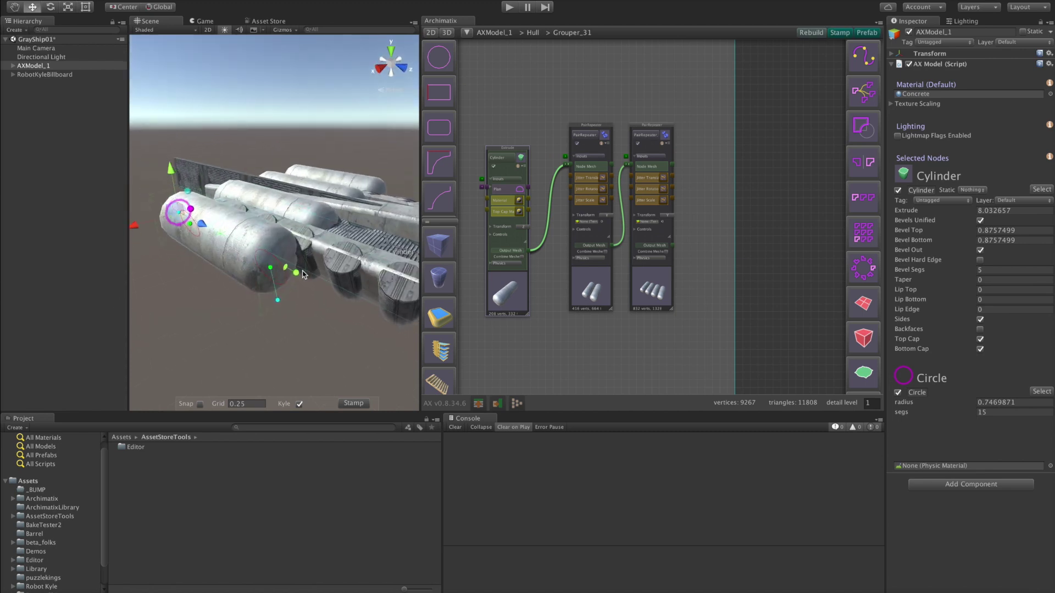
Select the main hull extrusion and adjust its plan to a width of about 7.05 and a nave of about 17.18
{"action": "left_click", "coordinate": [173, 174]}
{"action": "left_click_drag", "start_coordinate": [173, 174], "coordinate": [301, 217], "text": "alt"}
{"action": "left_click", "coordinate": [316, 170]}
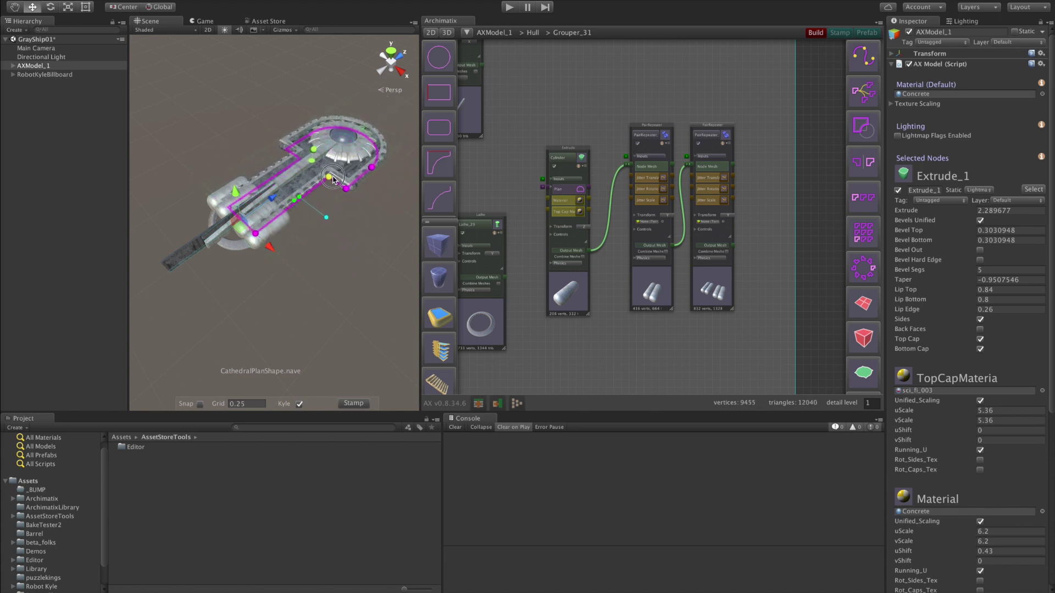
{"action": "left_click_drag", "start_coordinate": [377, 221], "coordinate": [189, 257], "text": "alt"}
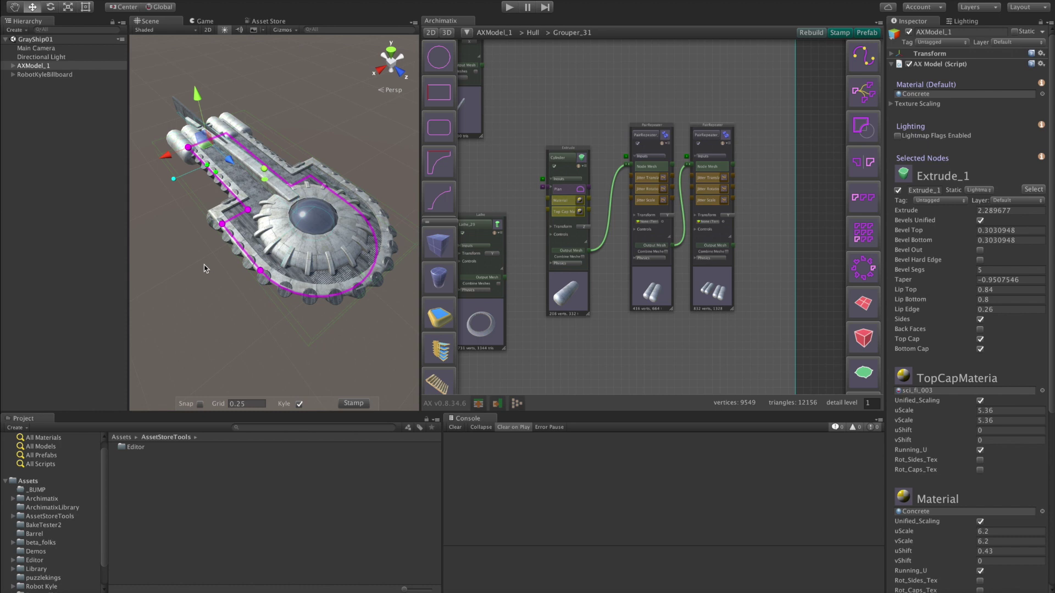
Leave the nested groups for the model's top level and collapse the CathedralPlanShape's geometry parameters
{"action": "left_click", "coordinate": [532, 33]}
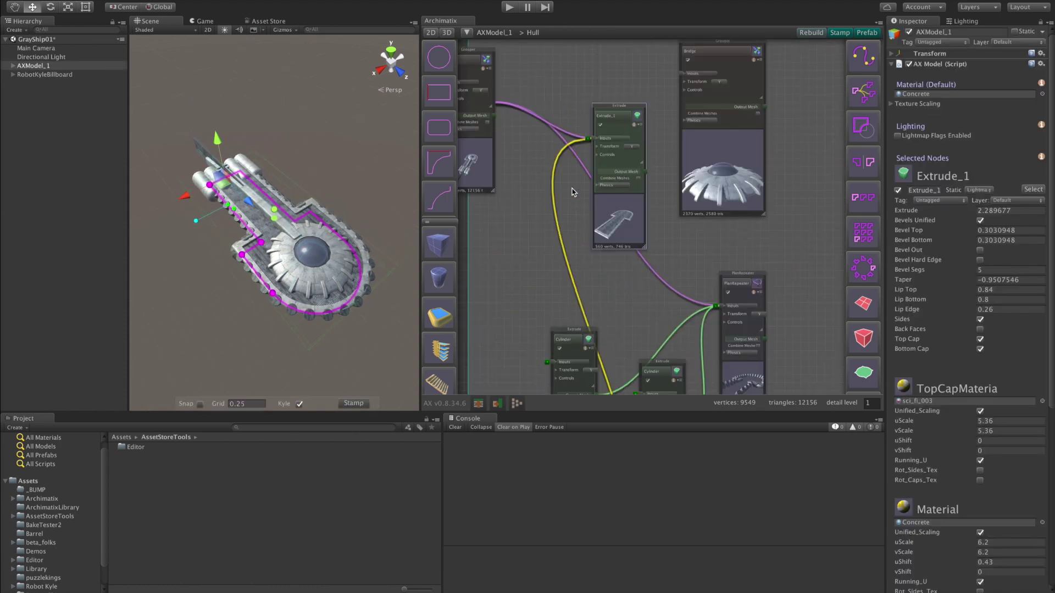
{"action": "left_click_drag", "start_coordinate": [654, 248], "coordinate": [658, 168]}
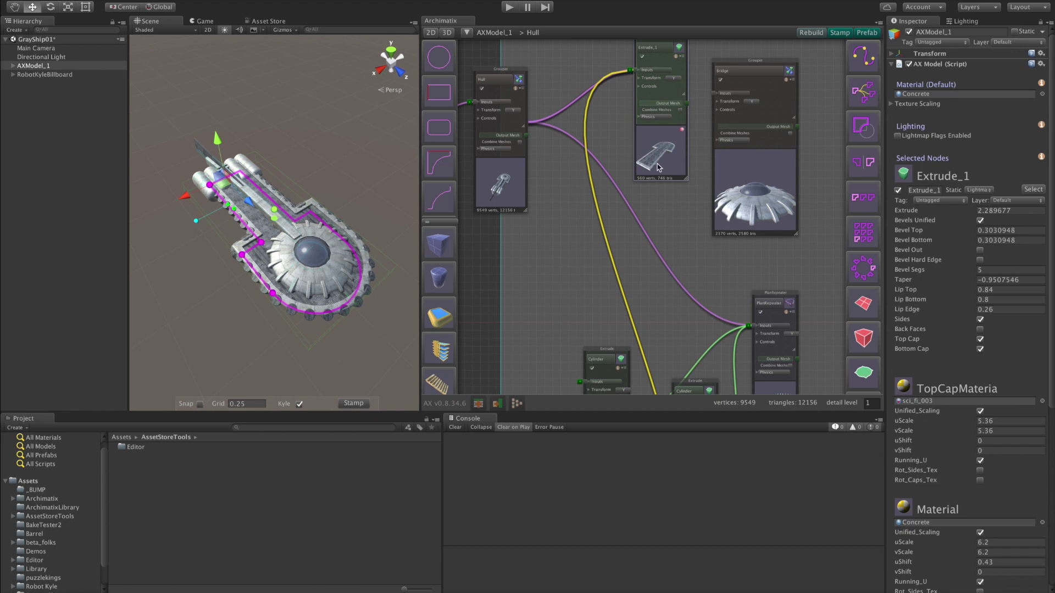
{"action": "double_click", "coordinate": [490, 193]}
{"action": "left_click_drag", "start_coordinate": [505, 327], "coordinate": [555, 264]}
{"action": "scroll", "coordinate": [531, 212], "scroll_direction": "up", "scroll_amount": 1}
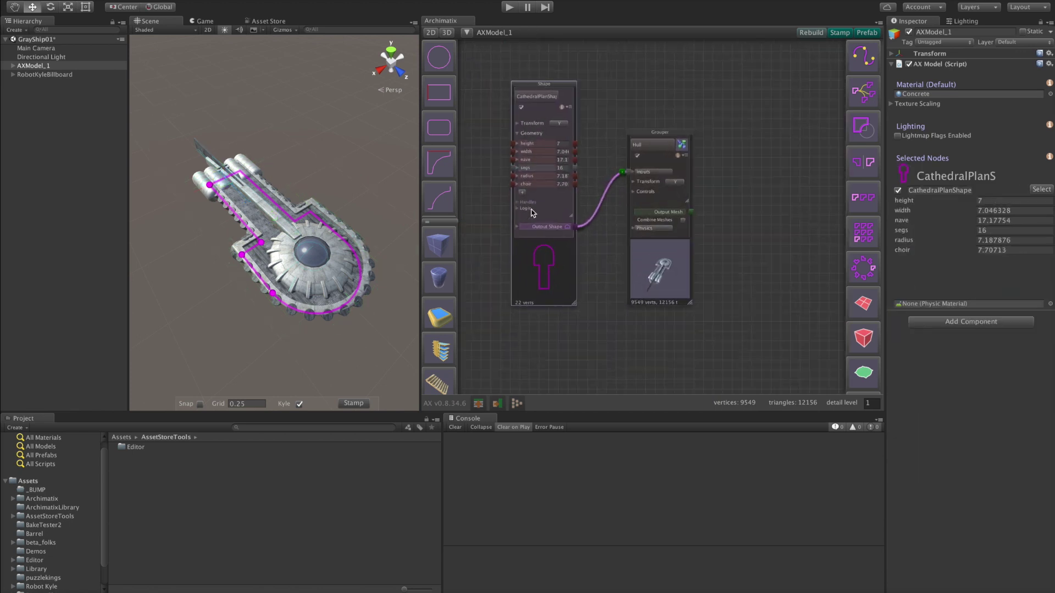
{"action": "scroll", "coordinate": [532, 213], "scroll_direction": "up", "scroll_amount": 2}
{"action": "left_click", "coordinate": [512, 121]}
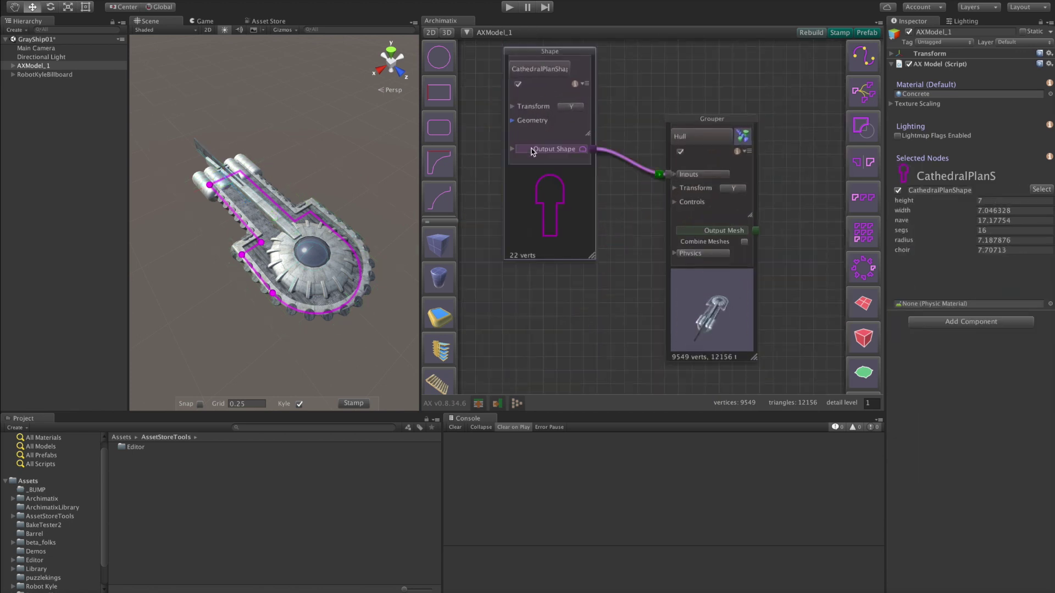
Expand the CathedralPlanShape's output settings and set its thickness to 1.16
{"action": "left_click", "coordinate": [512, 149]}
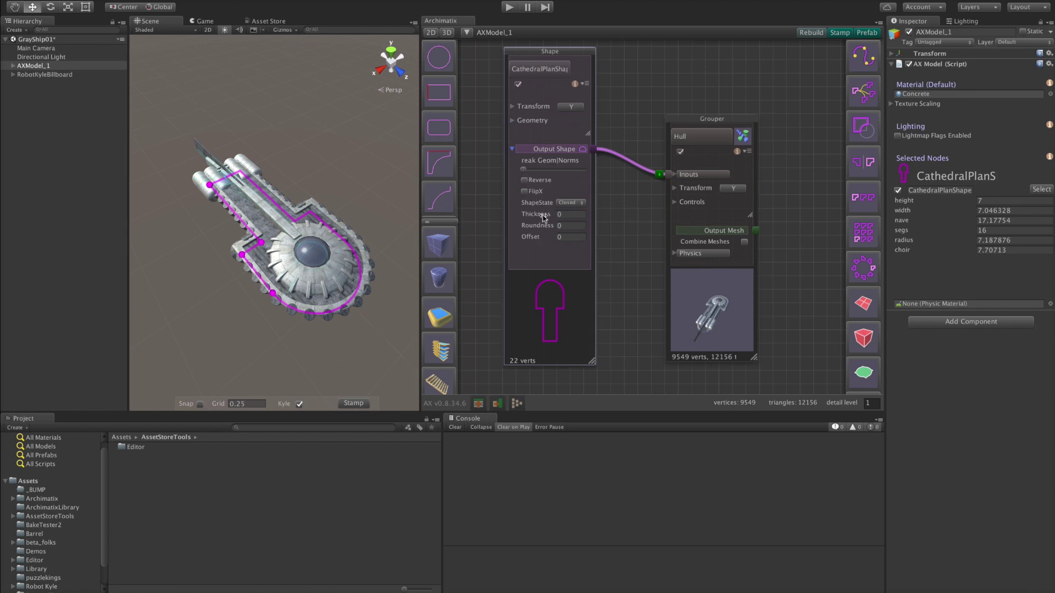
{"action": "left_click_drag", "start_coordinate": [543, 217], "coordinate": [556, 217]}
{"action": "scroll", "coordinate": [556, 315], "scroll_direction": "up", "scroll_amount": 2}
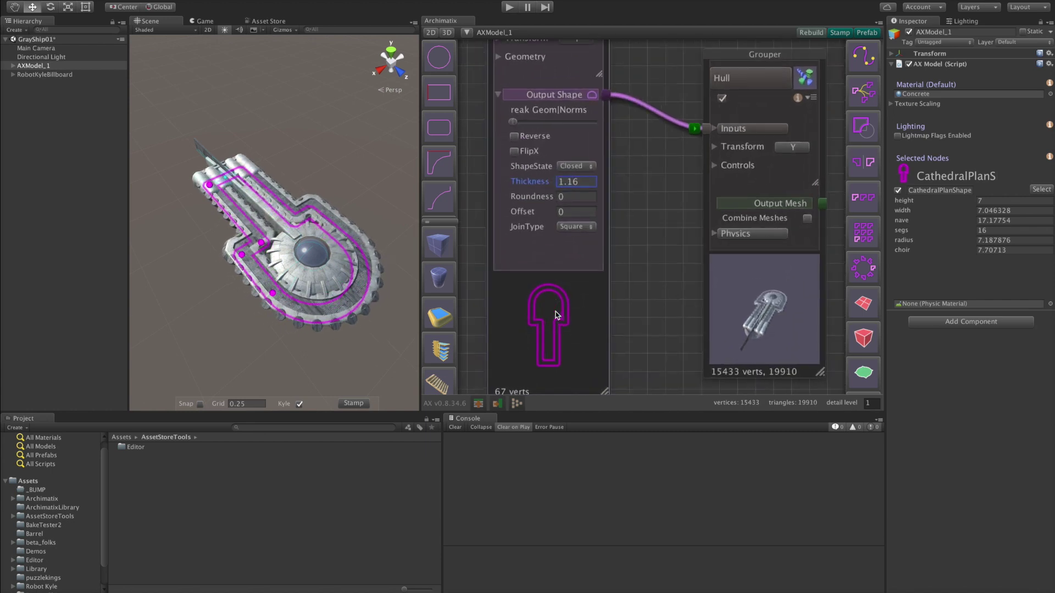
{"action": "middle_click_drag", "start_coordinate": [556, 315], "coordinate": [628, 207]}
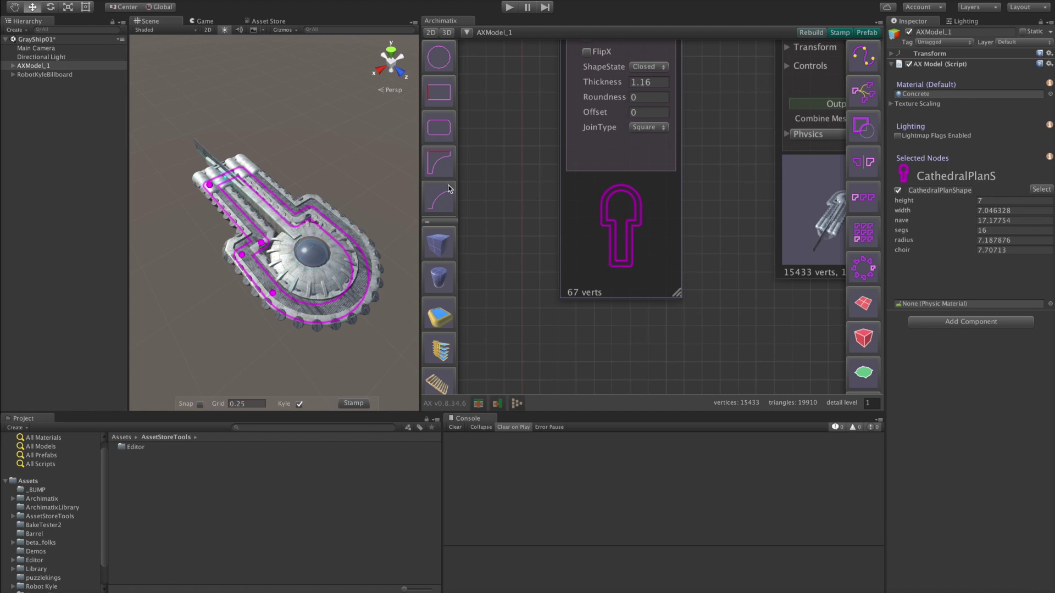
Reshape the CathedralPlanShape hull outline in the maximized Scene view so two broad swept wings flank the central nave
{"action": "left_click_drag", "start_coordinate": [232, 261], "coordinate": [239, 289]}
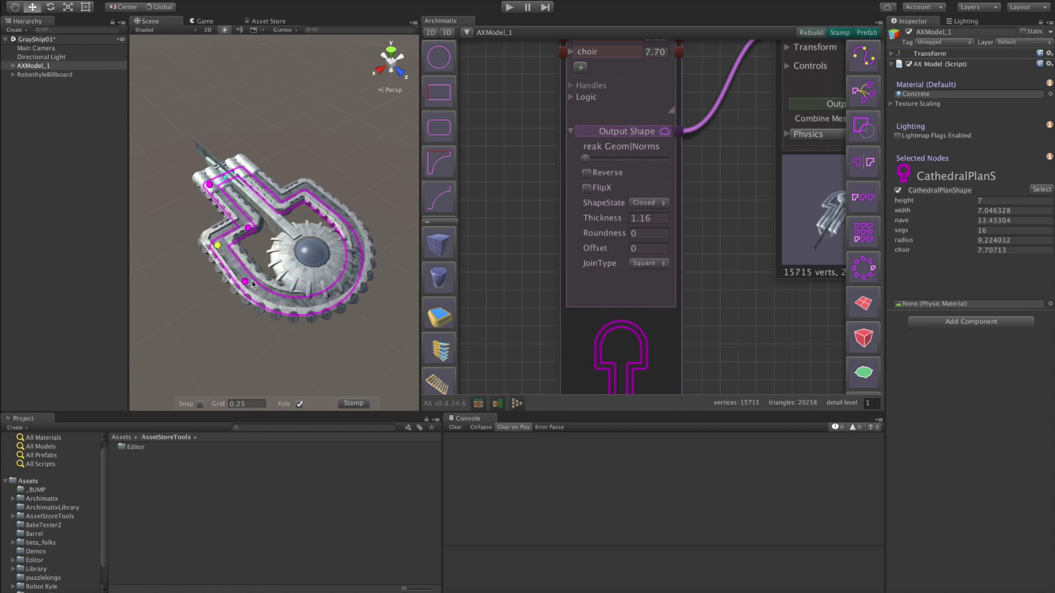
{"action": "key", "text": "shift+space"}
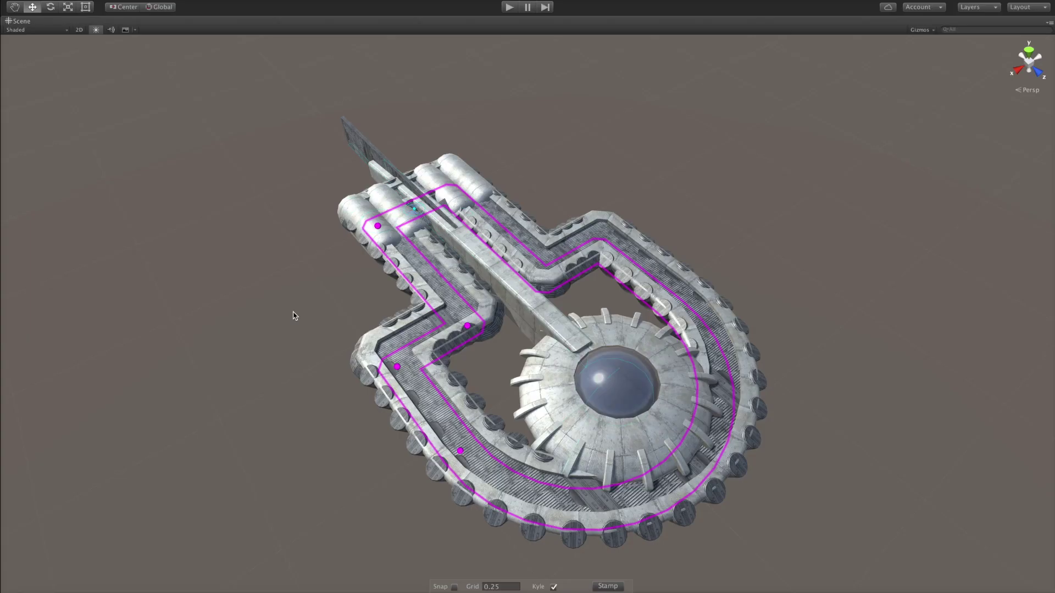
{"action": "left_click_drag", "start_coordinate": [255, 383], "coordinate": [652, 592], "text": "alt"}
{"action": "left_click_drag", "start_coordinate": [650, 433], "coordinate": [694, 502]}
{"action": "left_click_drag", "start_coordinate": [727, 397], "coordinate": [214, 195]}
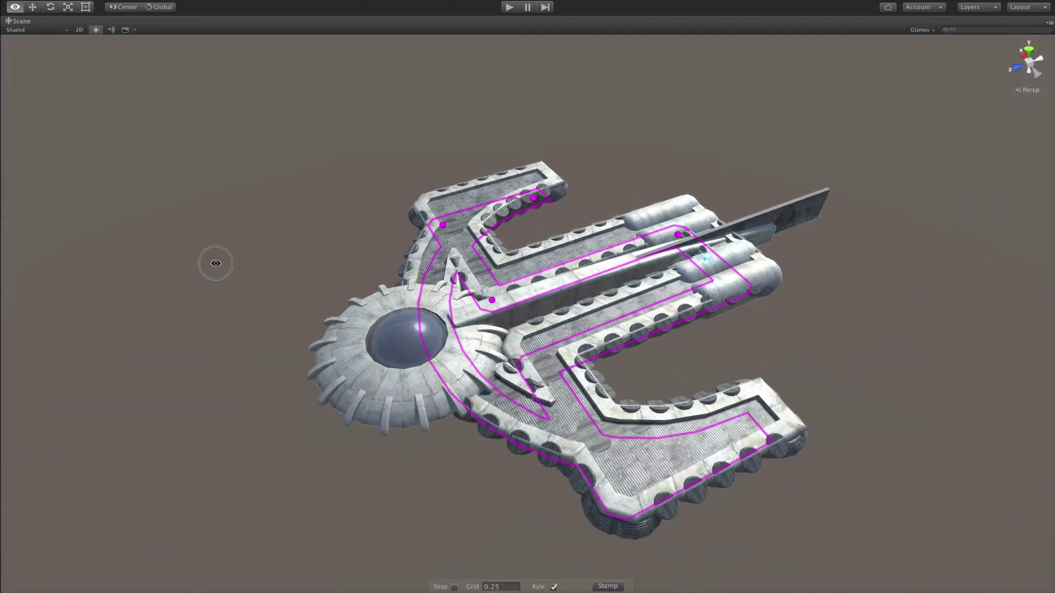
{"action": "left_click_drag", "start_coordinate": [675, 262], "coordinate": [588, 40]}
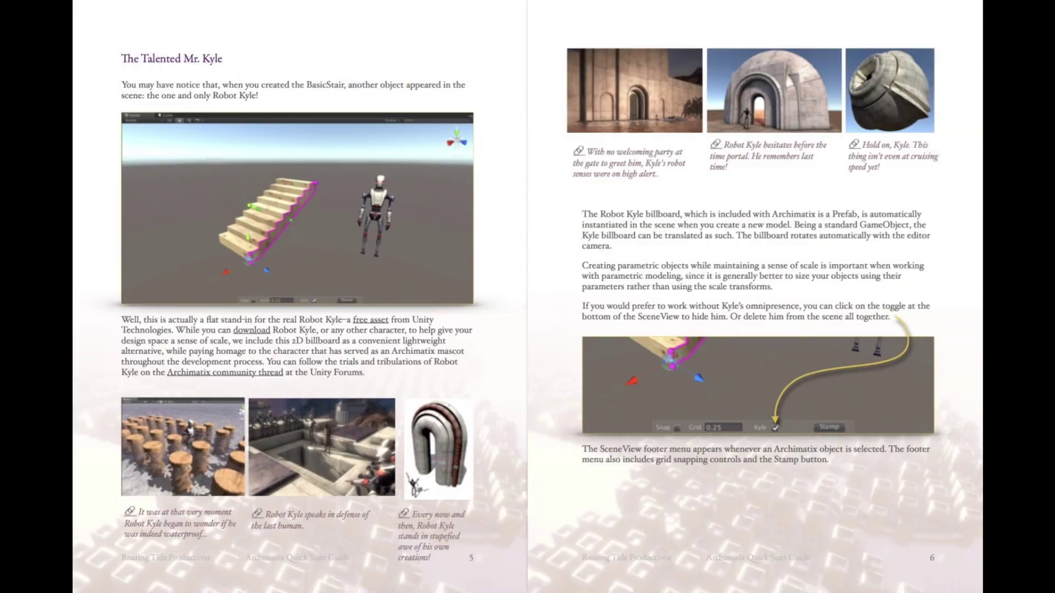